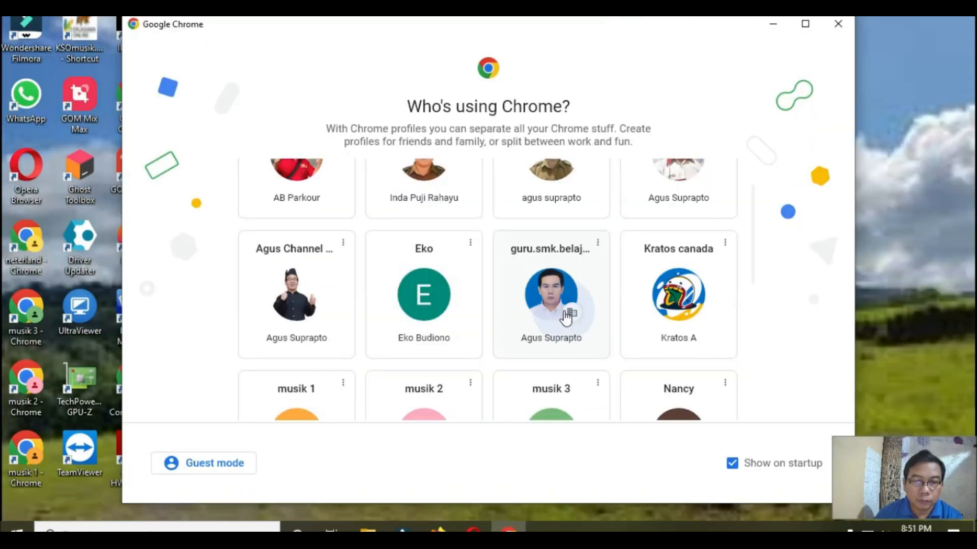
# Step: Open Chrome with the guru.smk.belajar profile, maximize its window and load google.com
pyautogui.click(560, 318)
pyautogui.click(891, 35)
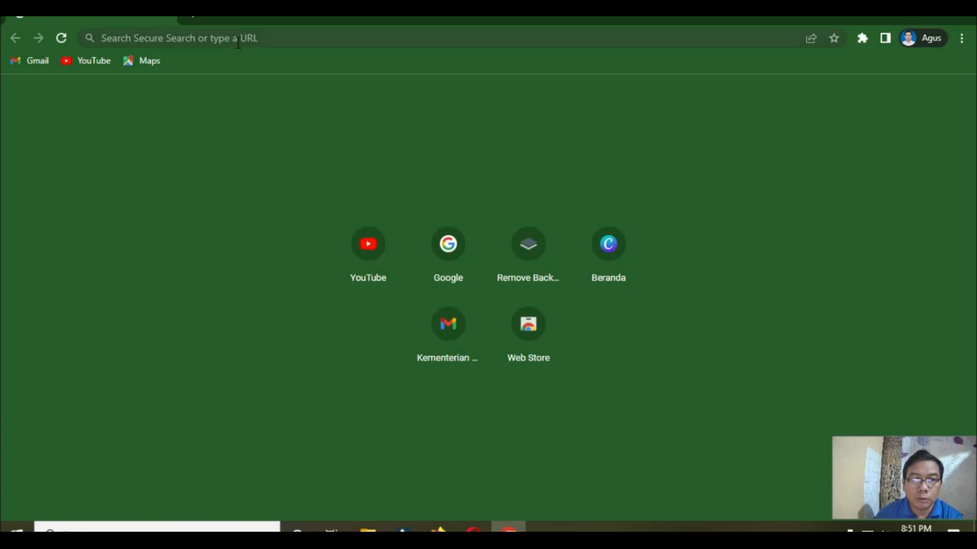
pyautogui.click(237, 40)
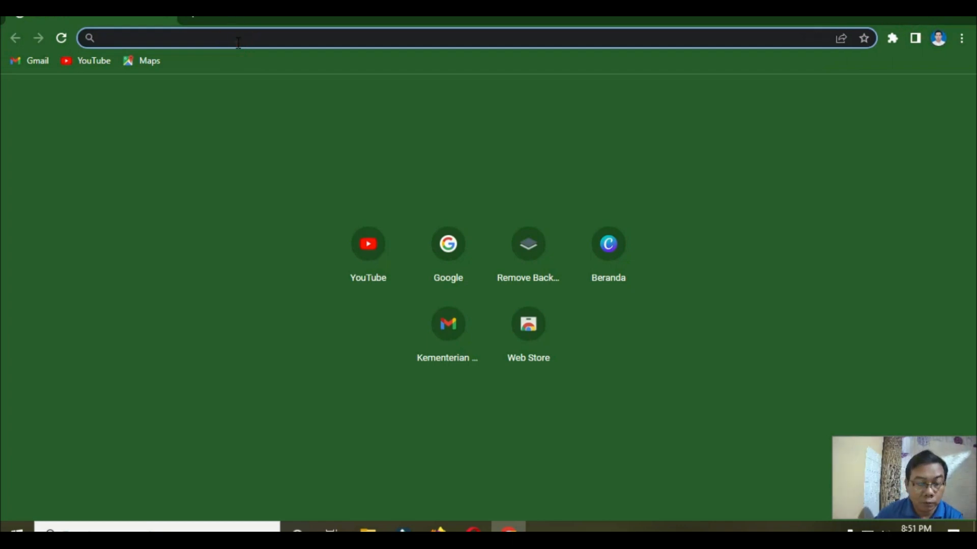
pyautogui.write('GO')
pyautogui.press('Return')
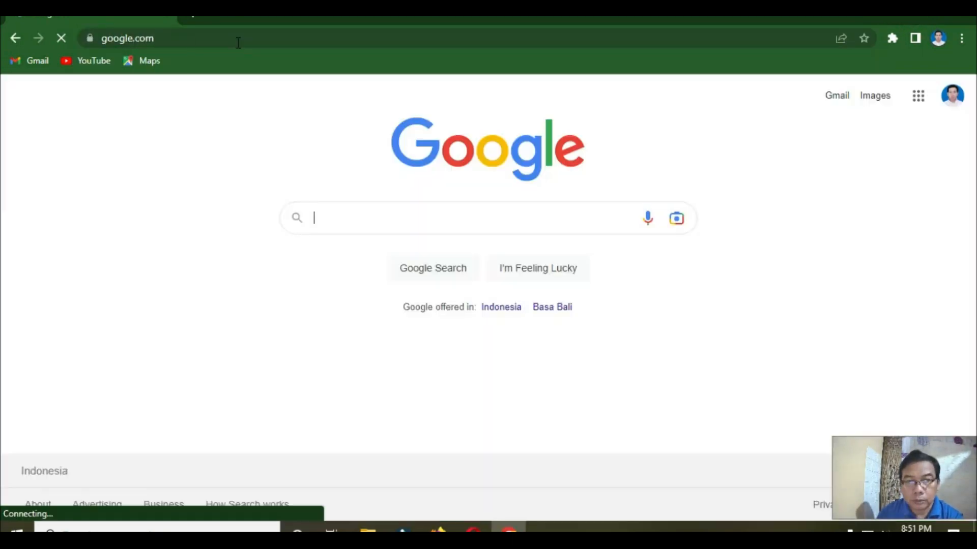
# Step: Open Google Sheets from the Google apps, create a blank spreadsheet and select cell A2
pyautogui.click(920, 100)
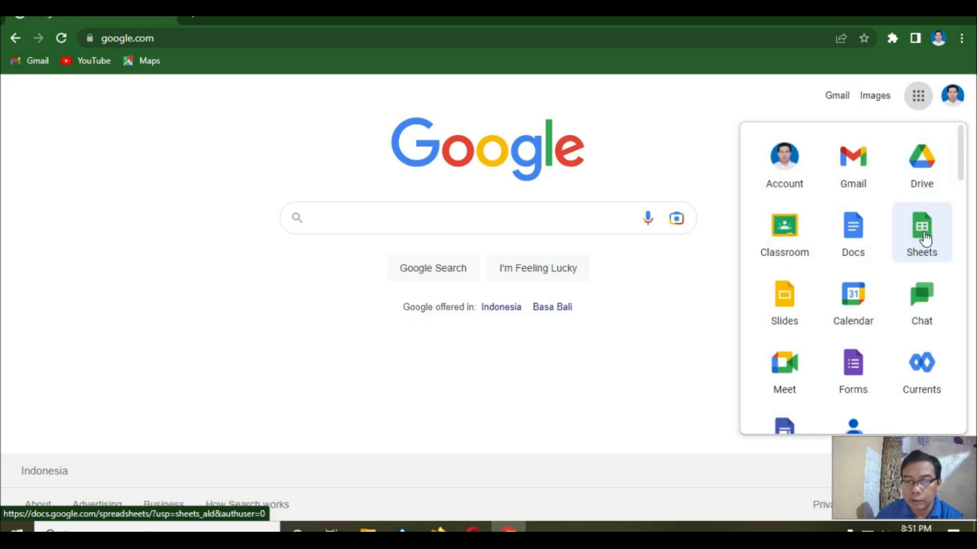
pyautogui.click(925, 239)
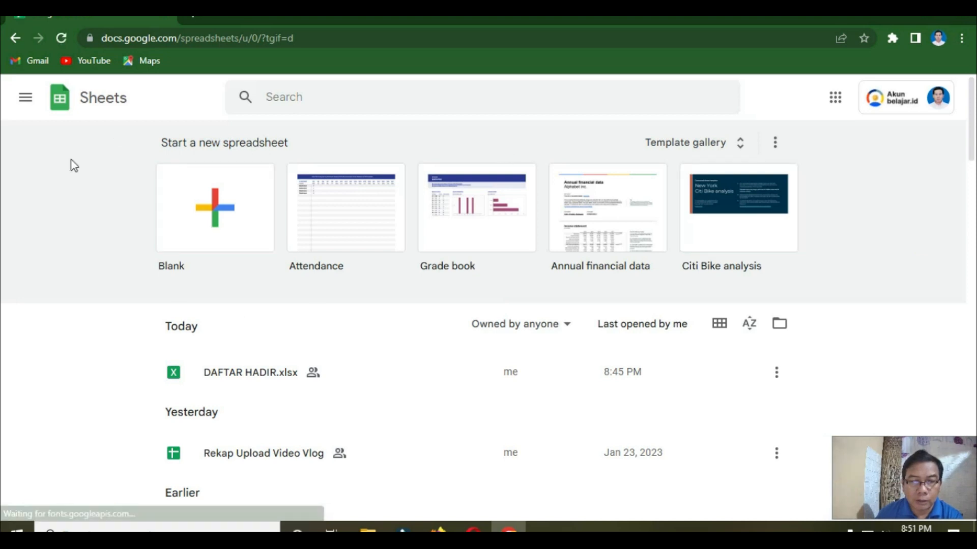
pyautogui.click(213, 209)
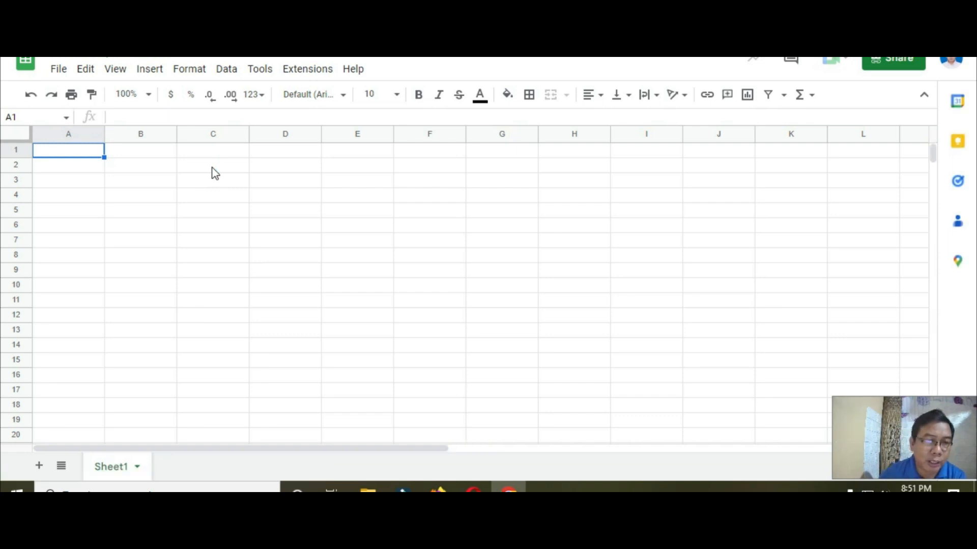
pyautogui.click(116, 224)
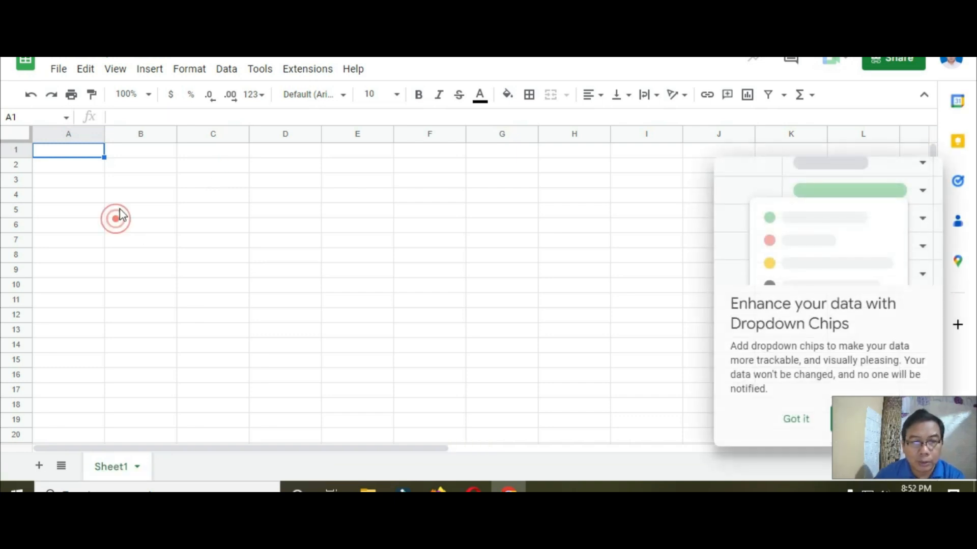
pyautogui.click(67, 165)
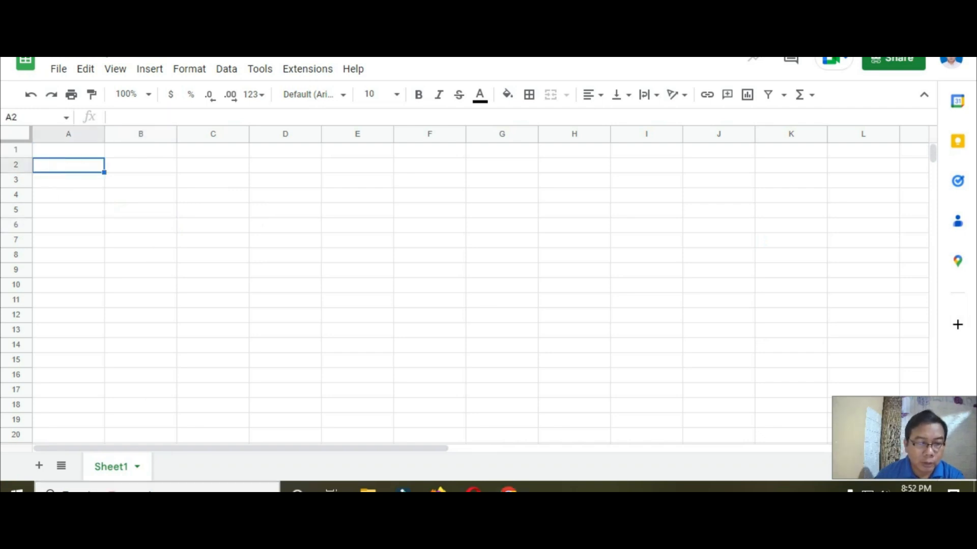
# Step: Start Excel and open the workbook containing the DAFTAR KEHADIRAN SISWA attendance table
pyautogui.click(63, 489)
pyautogui.write('excel')
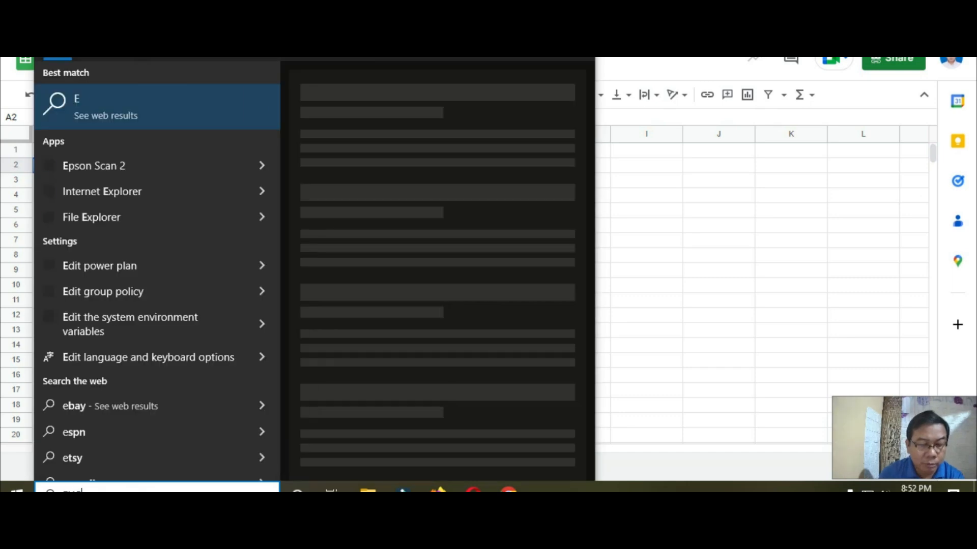
pyautogui.click(117, 114)
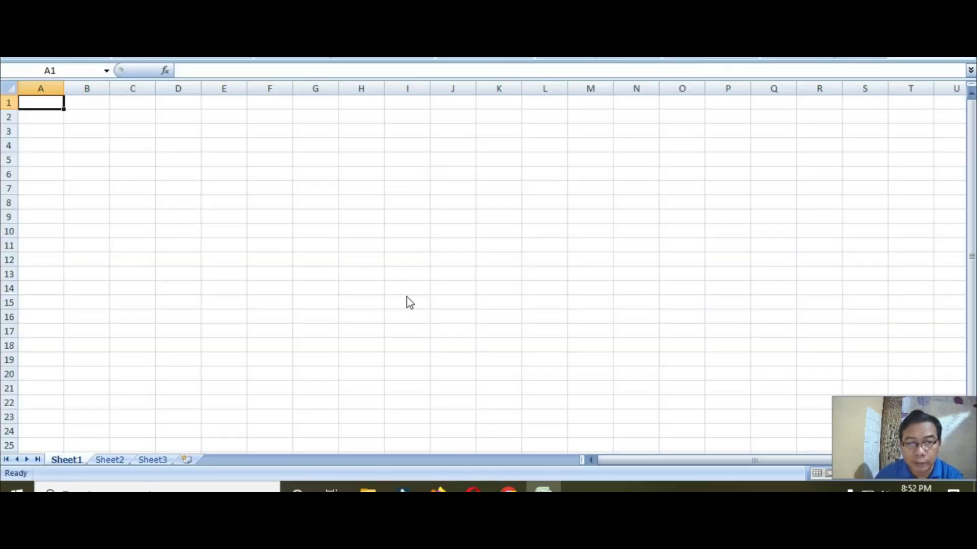
pyautogui.hotkey('alt', 'f')
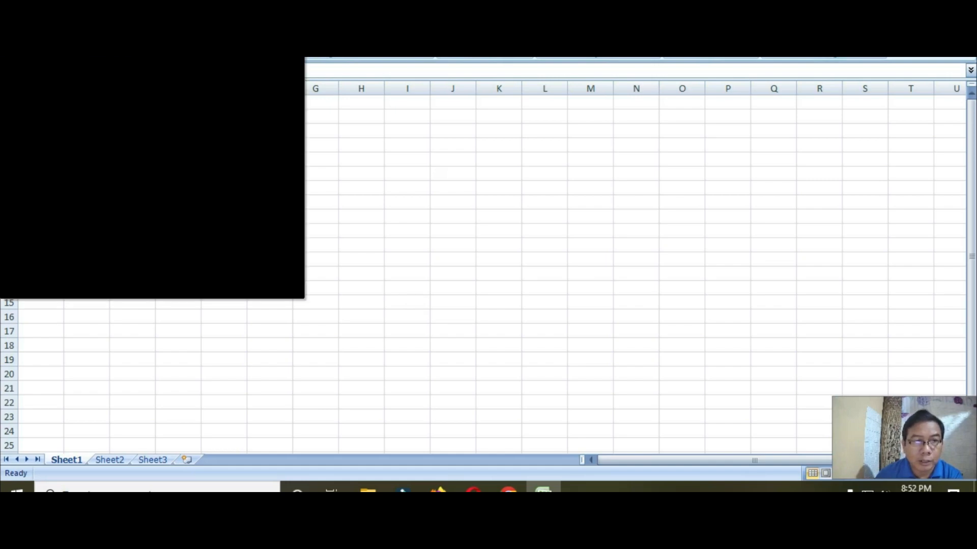
pyautogui.click(44, 39)
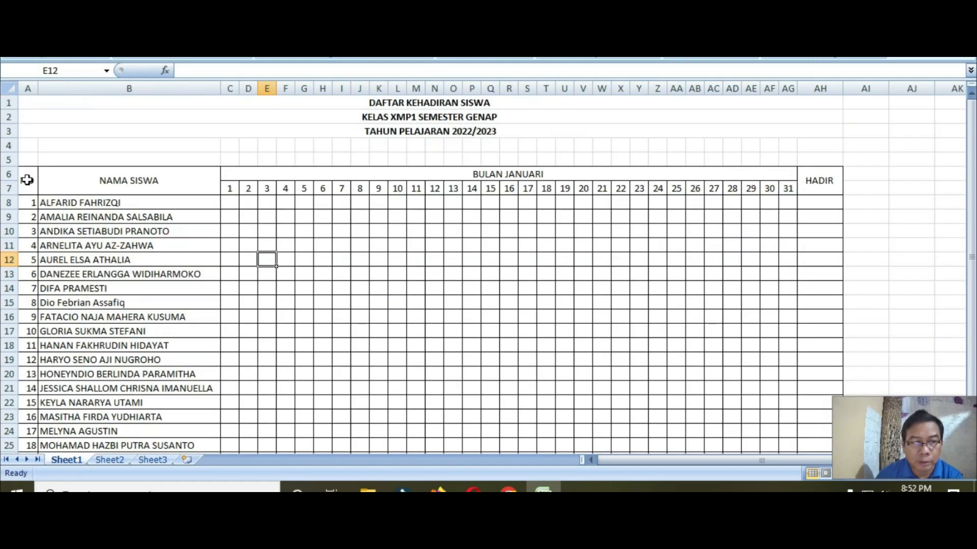
# Step: Examine the attendance sheet's title rows, student name column and daily attendance grid for BULAN JANUARI down to its last row
pyautogui.click(111, 104)
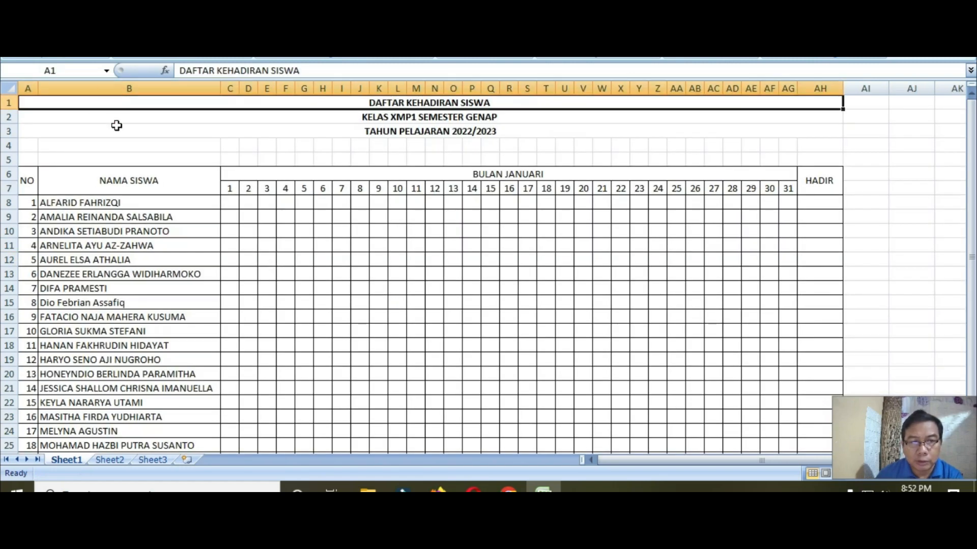
pyautogui.click(118, 119)
pyautogui.click(120, 132)
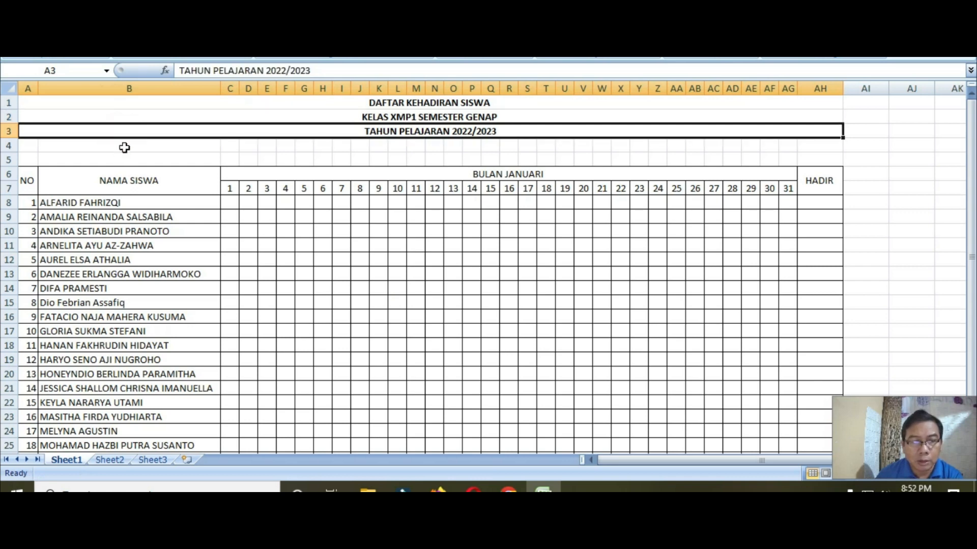
pyautogui.click(124, 147)
pyautogui.click(130, 189)
pyautogui.click(131, 202)
pyautogui.click(135, 232)
pyautogui.click(130, 291)
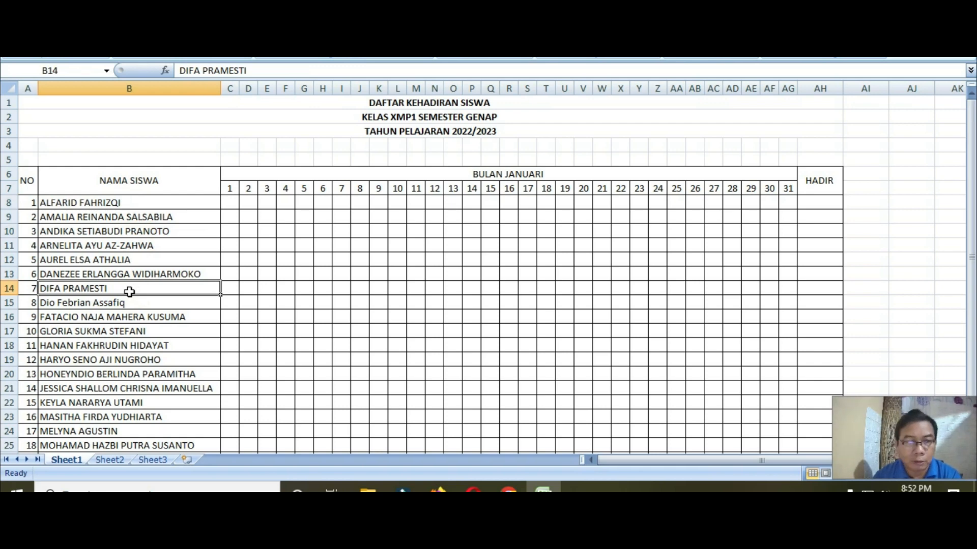
pyautogui.scroll(-3, 122, 265)
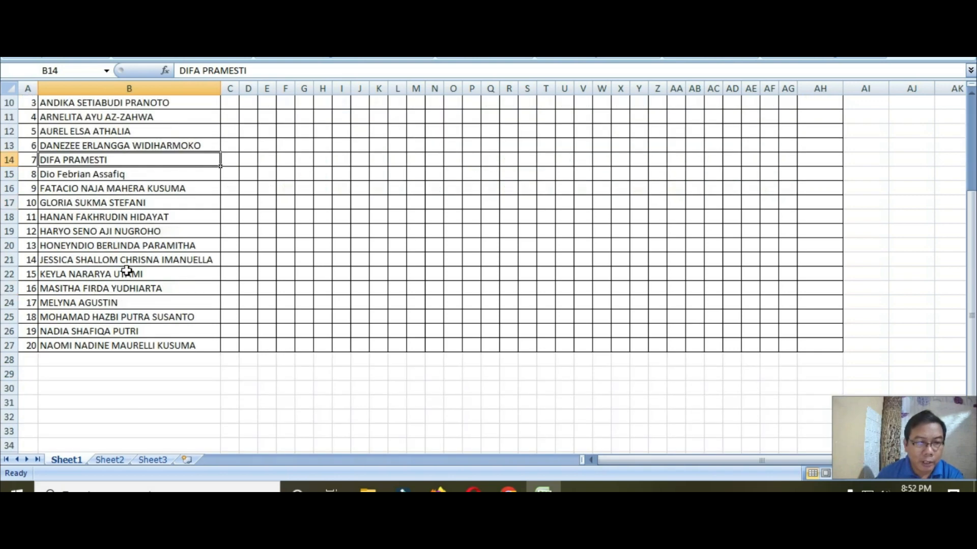
pyautogui.scroll(3, 176, 316)
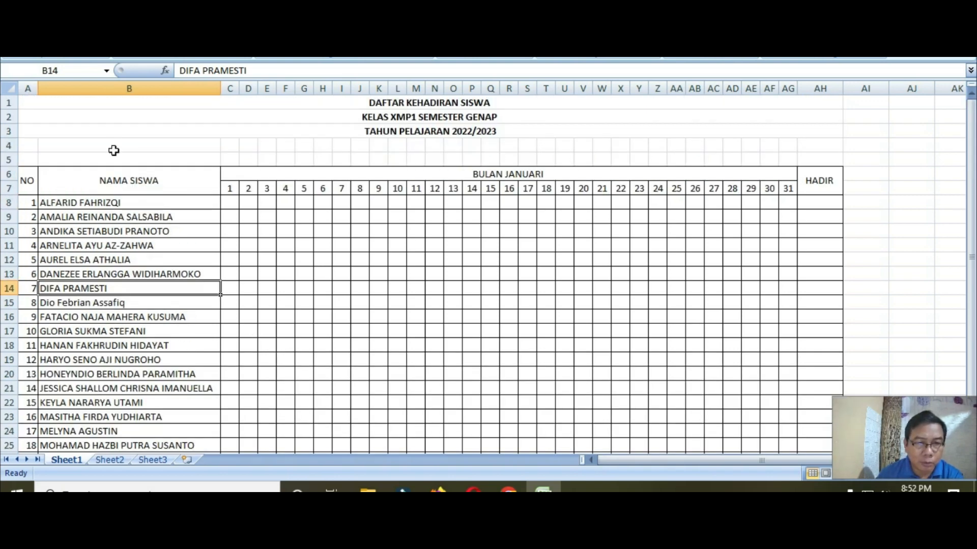
pyautogui.moveTo(84, 101); pyautogui.dragTo(160, 361)
pyautogui.scroll(-3, 161, 360)
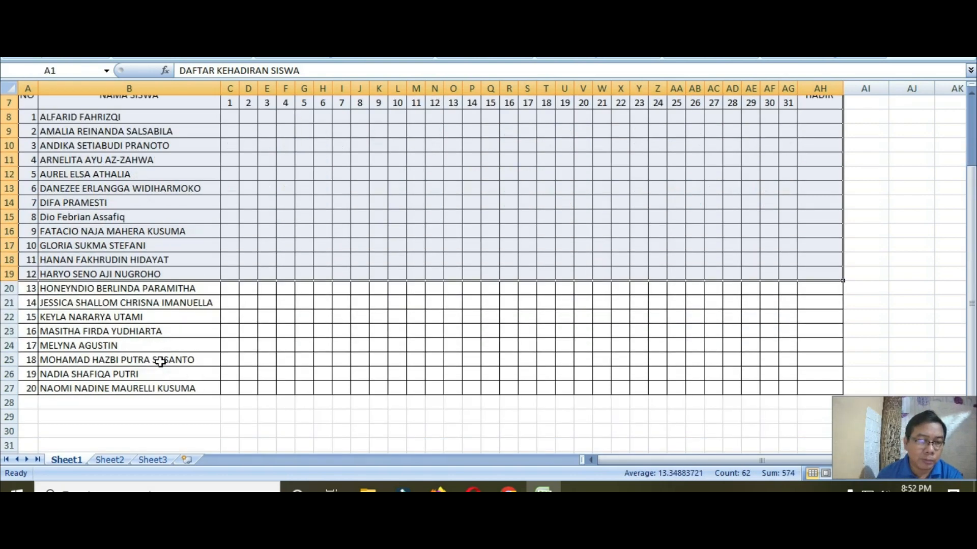
pyautogui.scroll(3, 161, 343)
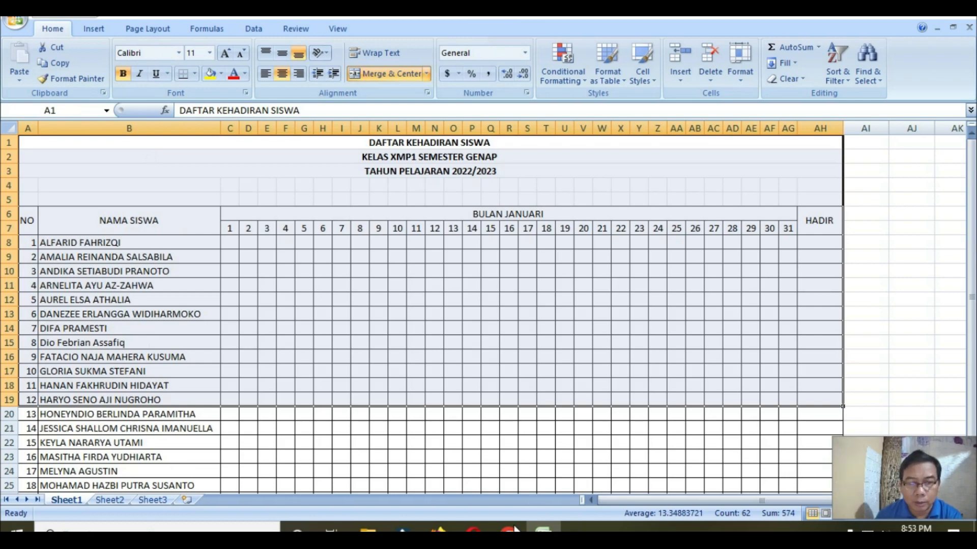
# Step: Switch to Chrome, load google.com in place of the blank spreadsheet and open Google Drive from the Google apps
pyautogui.moveTo(509, 531)
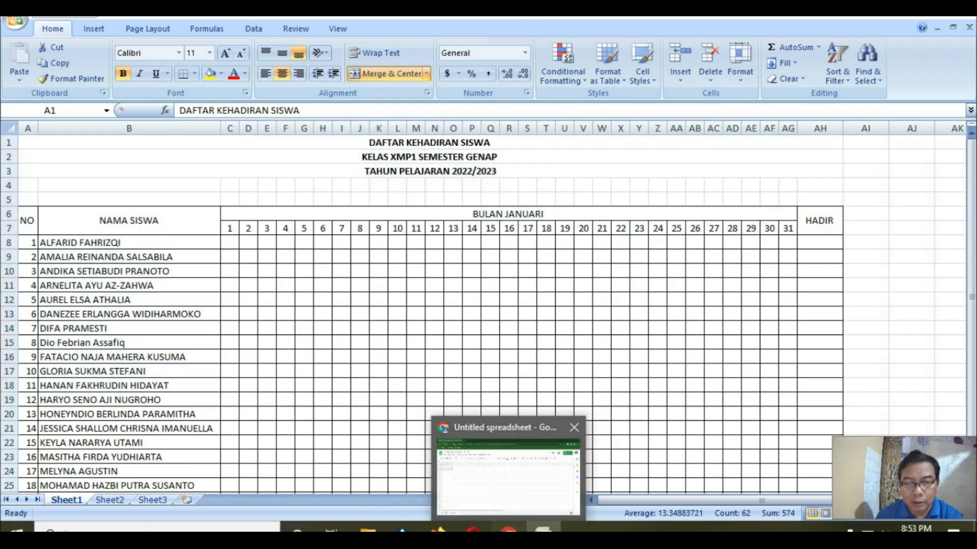
pyautogui.click(508, 476)
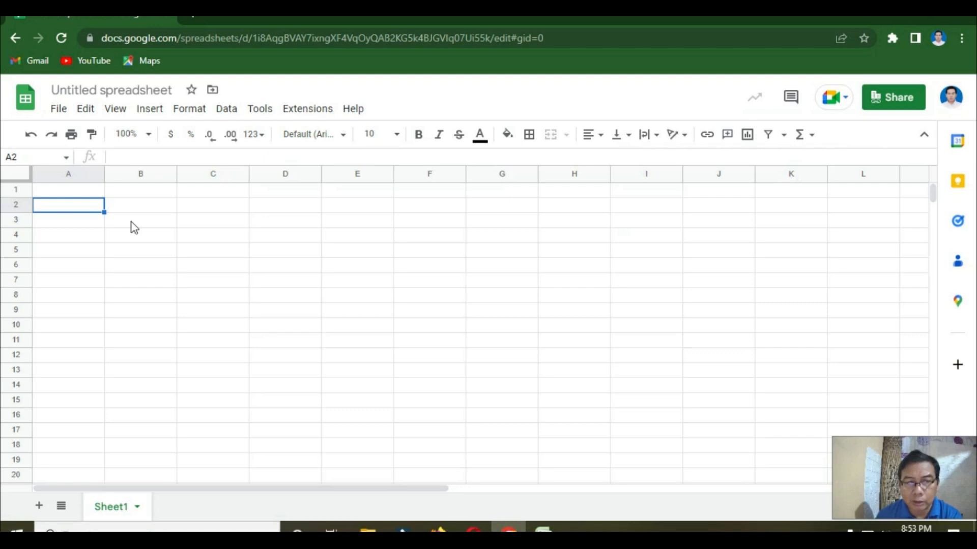
pyautogui.click(123, 36)
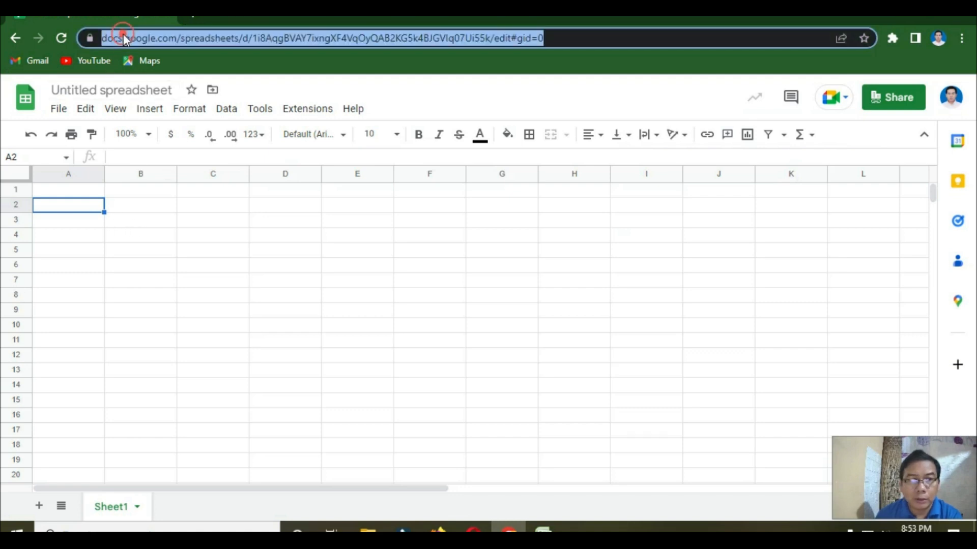
pyautogui.write('g')
pyautogui.press('Return')
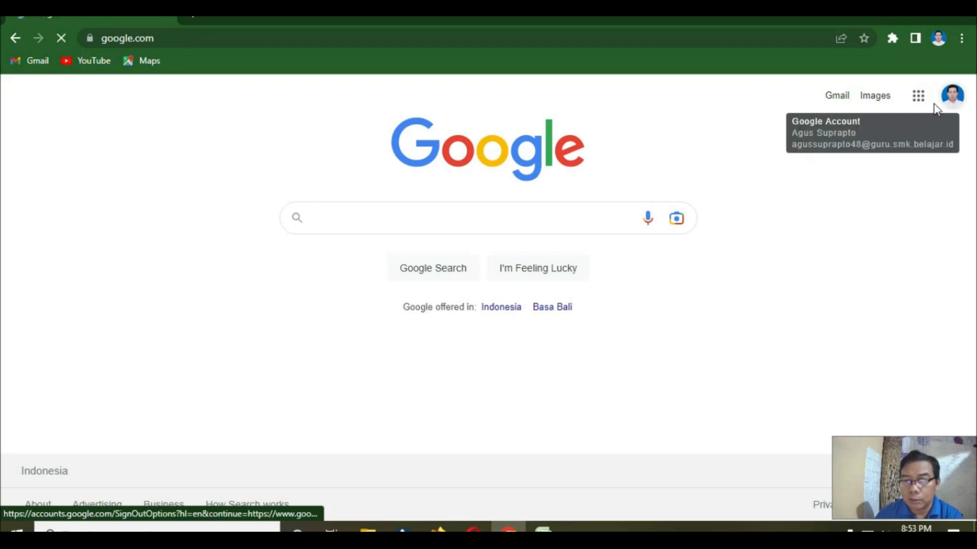
pyautogui.click(918, 97)
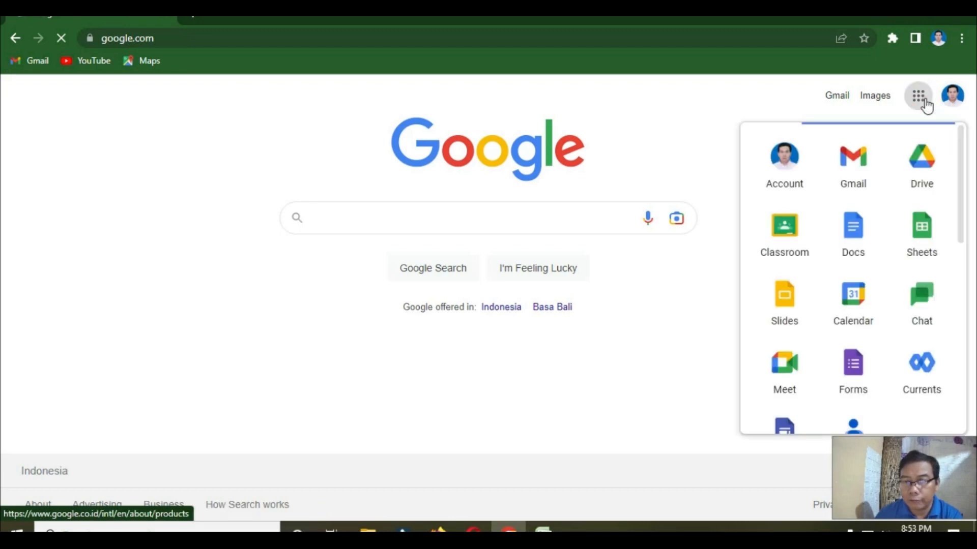
pyautogui.click(928, 165)
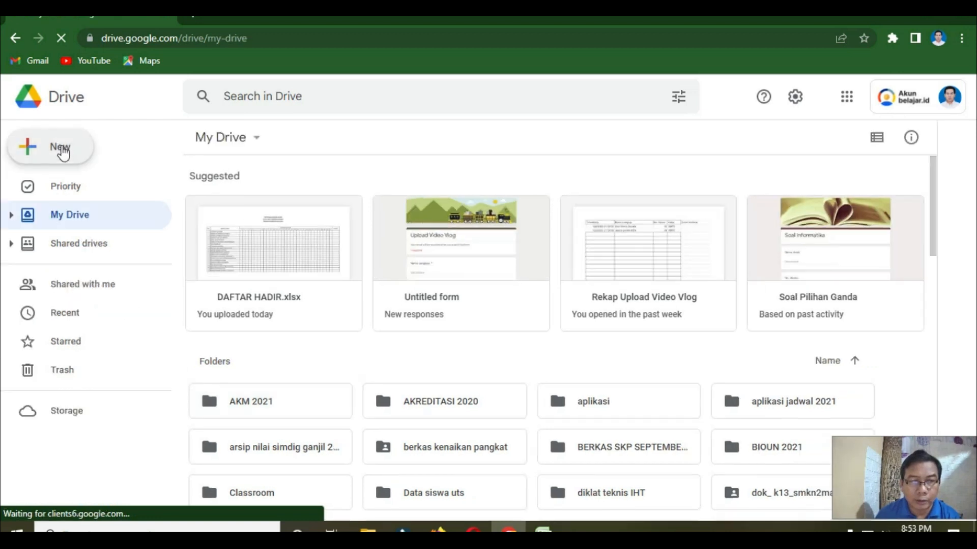
# Step: Create a new folder named DAFTAR KEHADIRAN in My Drive
pyautogui.click(61, 150)
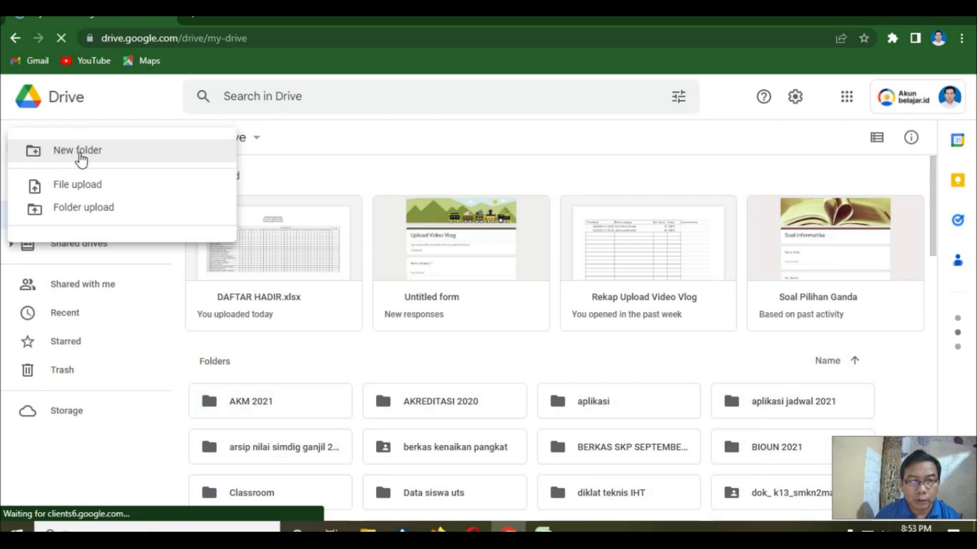
pyautogui.click(80, 154)
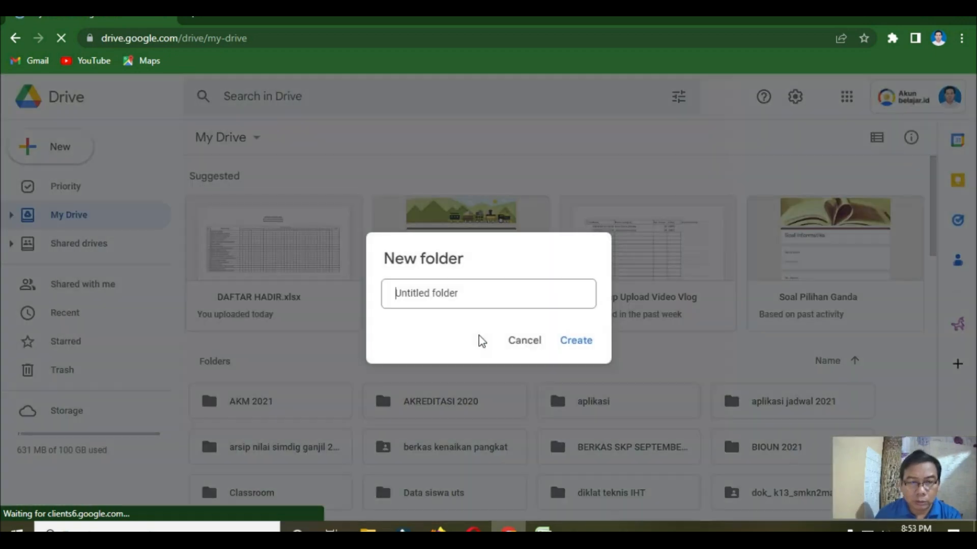
pyautogui.write('TA')
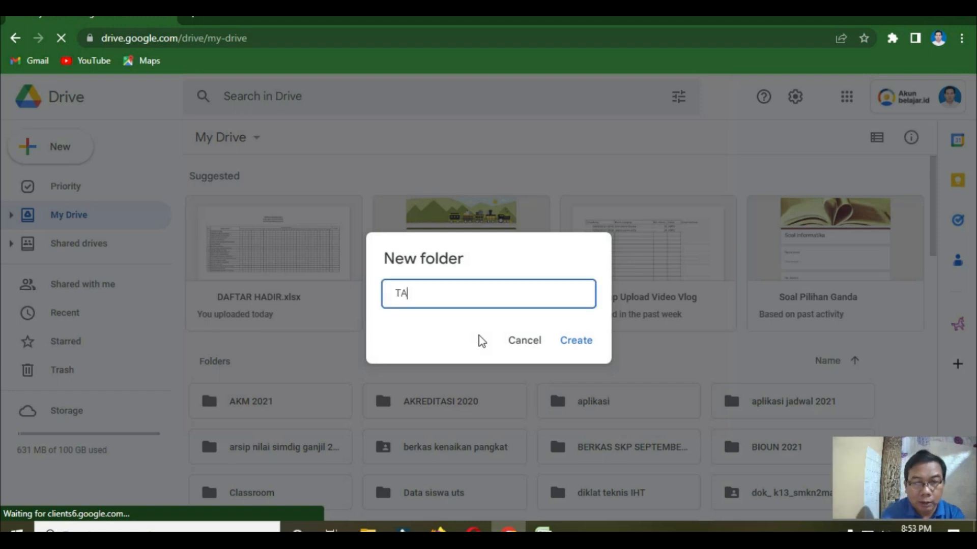
pyautogui.press('BackSpace')
pyautogui.press('BackSpace')
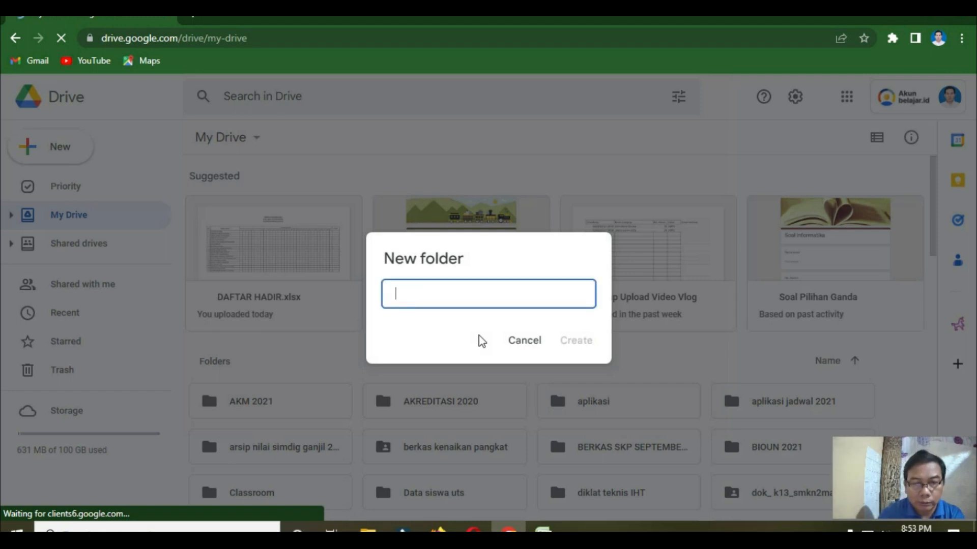
pyautogui.write('DAFTAR KEHADIRAN')
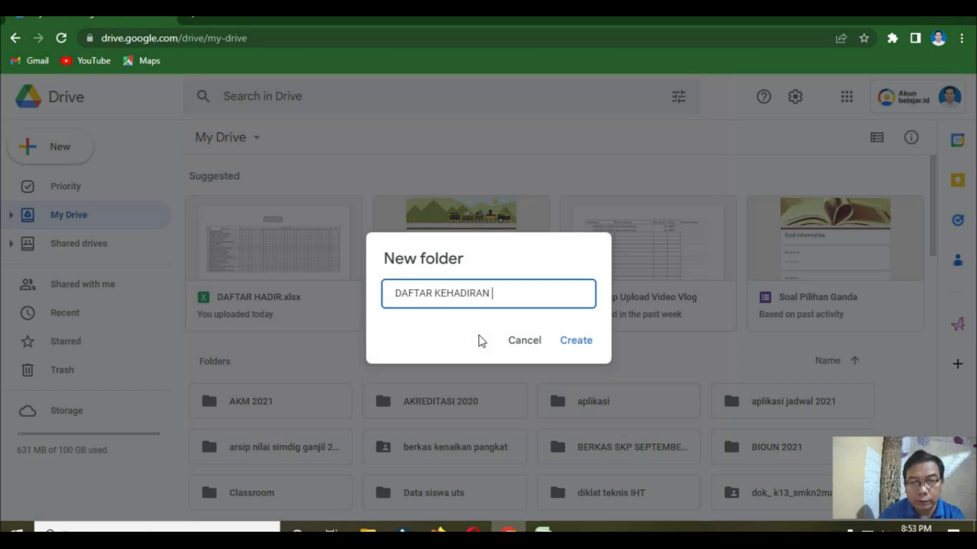
pyautogui.click(575, 343)
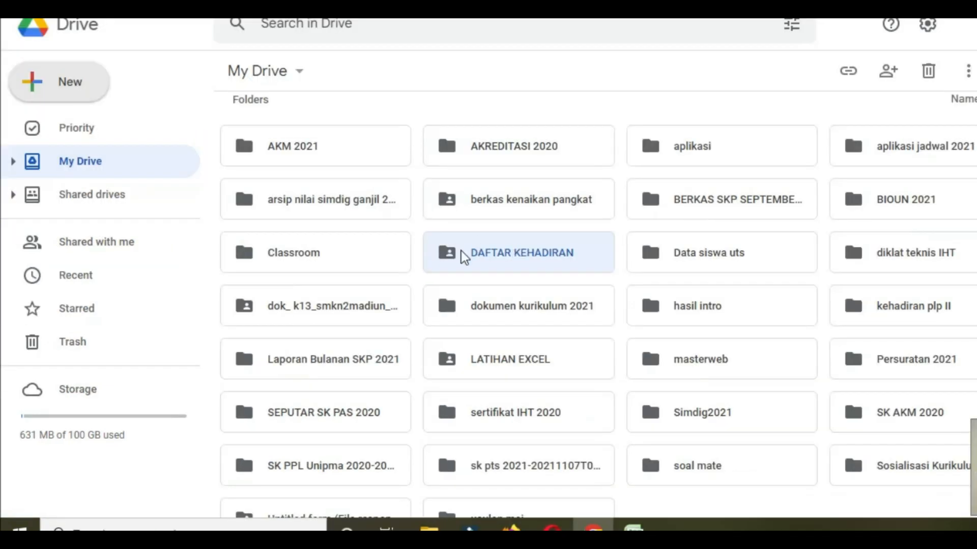
# Step: Open the DAFTAR KEHADIRAN folder and upload DAFTAR HADIR.xlsx into it from the computer's Documents folder
pyautogui.doubleClick(480, 257)
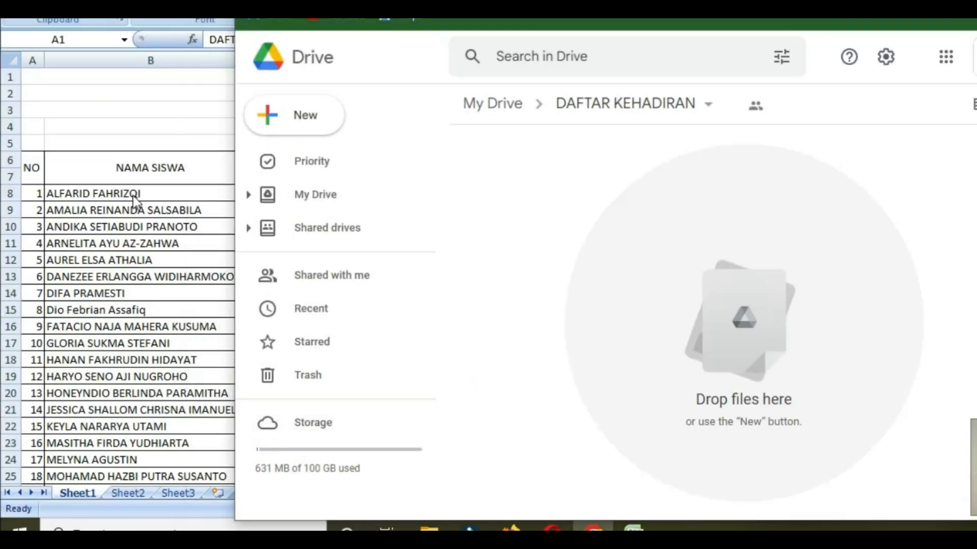
pyautogui.click(429, 529)
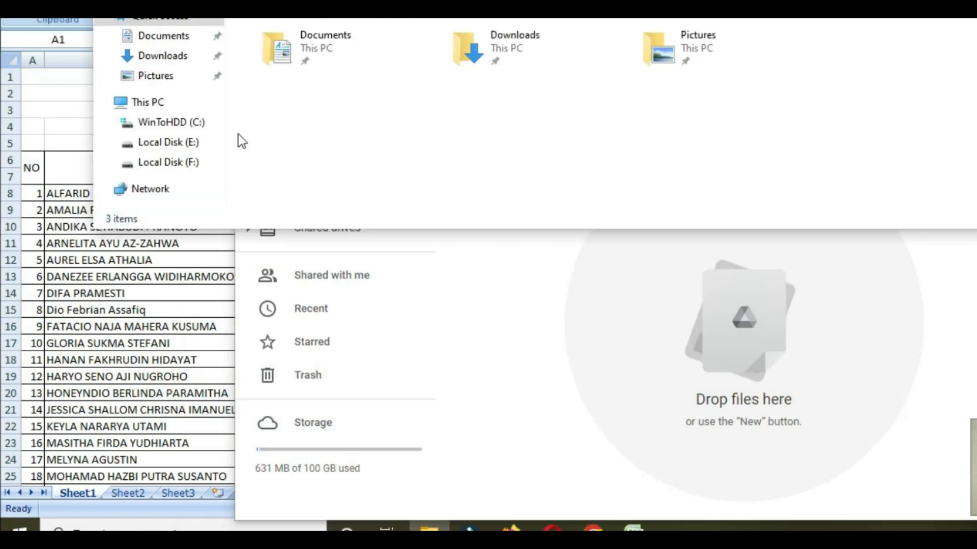
pyautogui.click(148, 37)
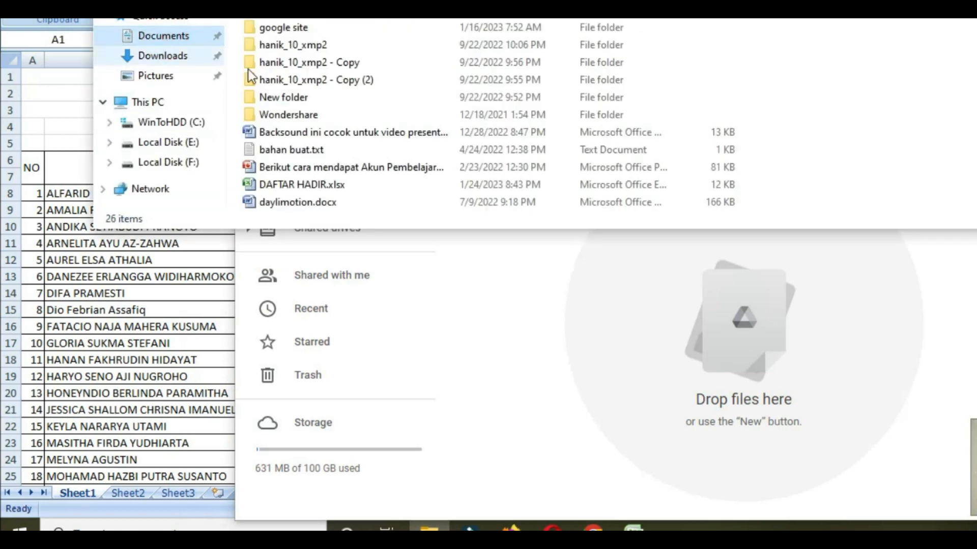
pyautogui.click(313, 185)
pyautogui.moveTo(495, 260); pyautogui.dragTo(344, 184)
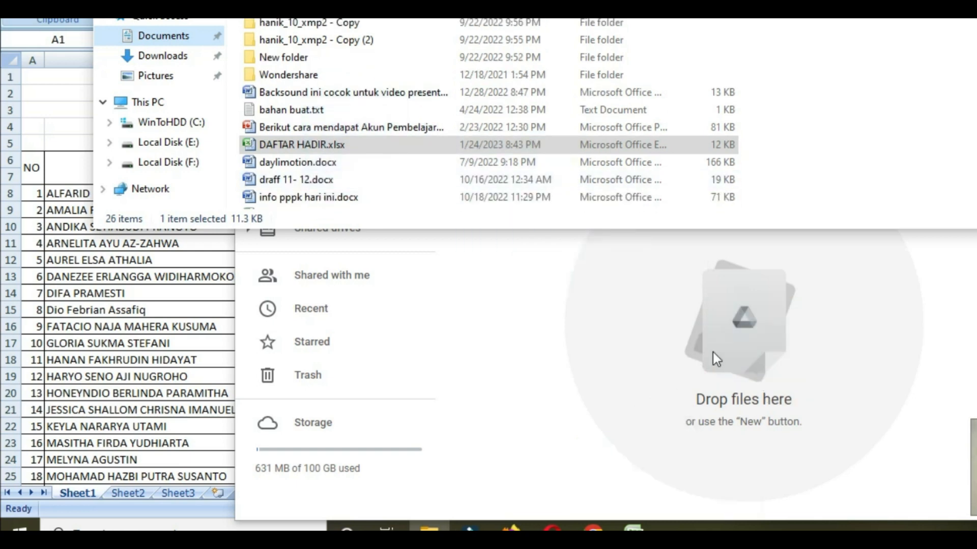
pyautogui.moveTo(331, 144); pyautogui.dragTo(722, 369)
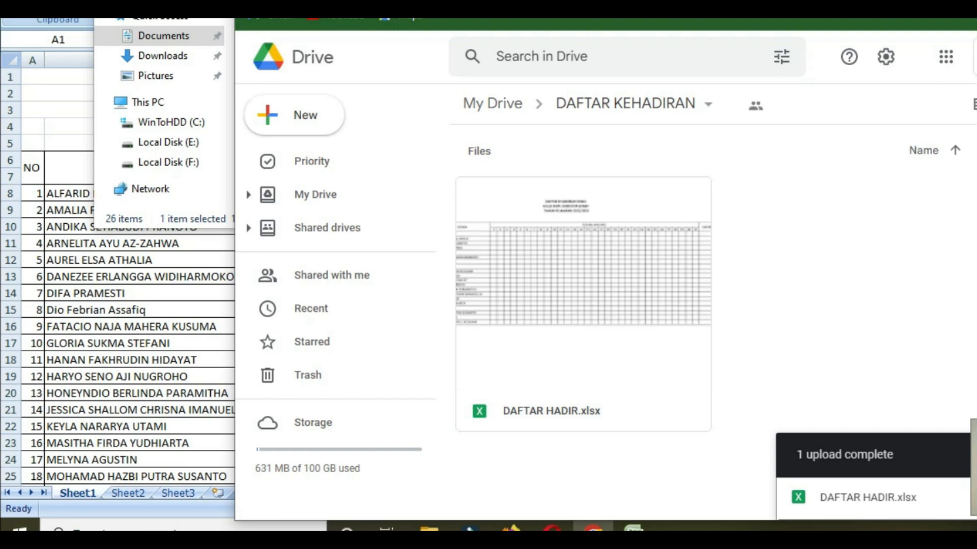
pyautogui.press('super+Up')
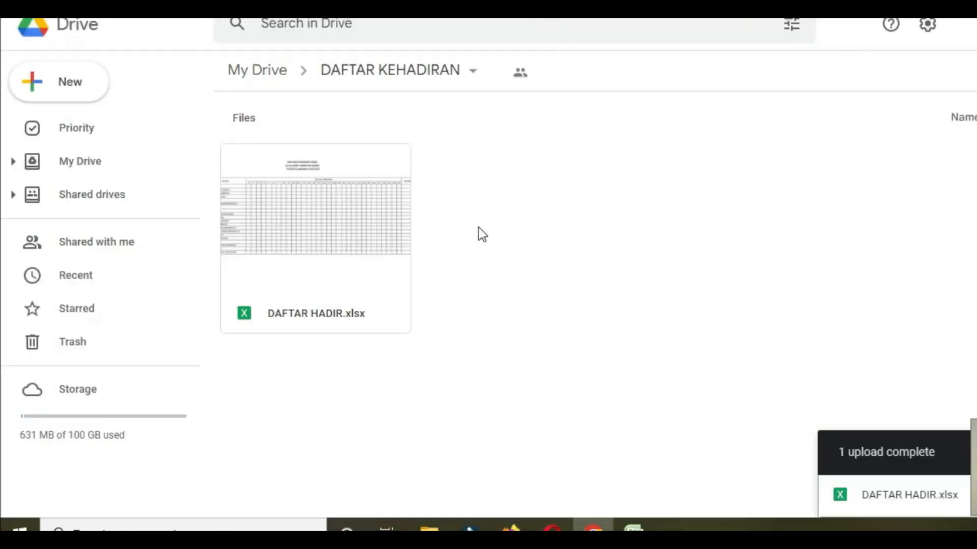
# Step: Load Google in a new browser tab
pyautogui.hotkey('ctrl', 't')
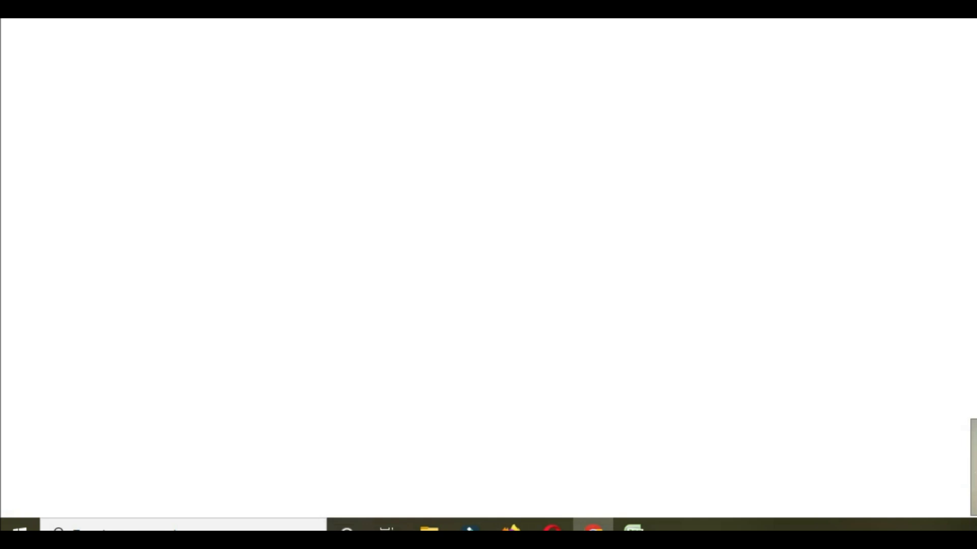
pyautogui.write('G')
pyautogui.press('Return')
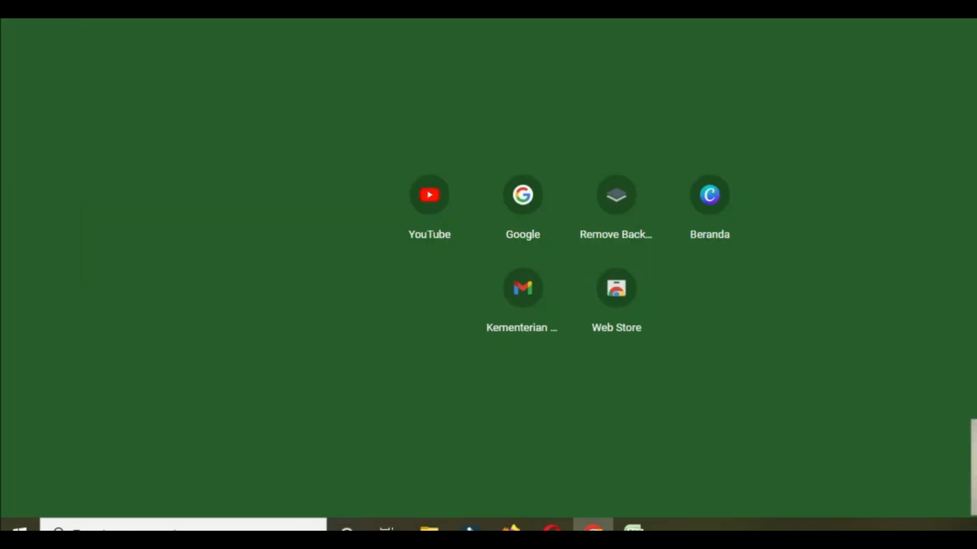
pyautogui.click(976, 22)
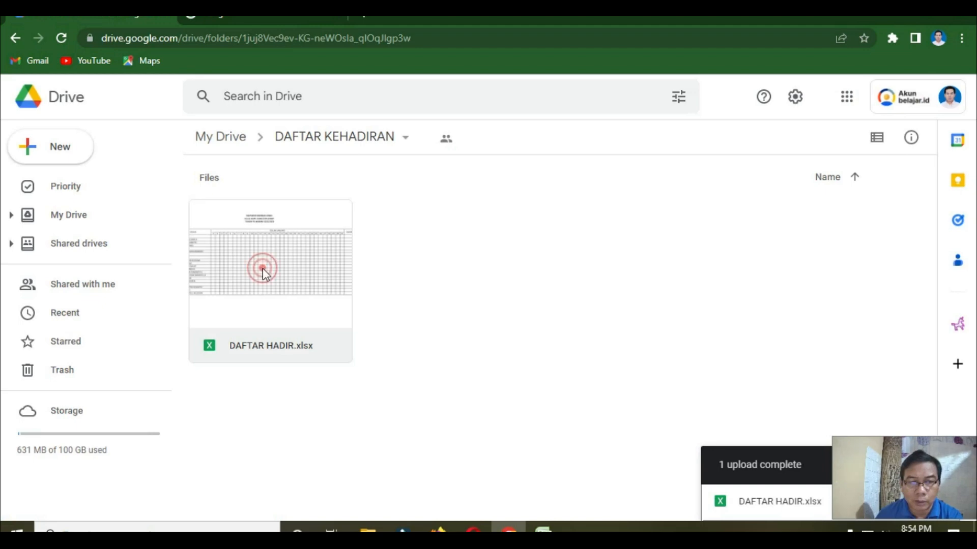
# Step: Open the uploaded DAFTAR HADIR.xlsx from the Drive folder in Google Sheets
pyautogui.doubleClick(262, 268)
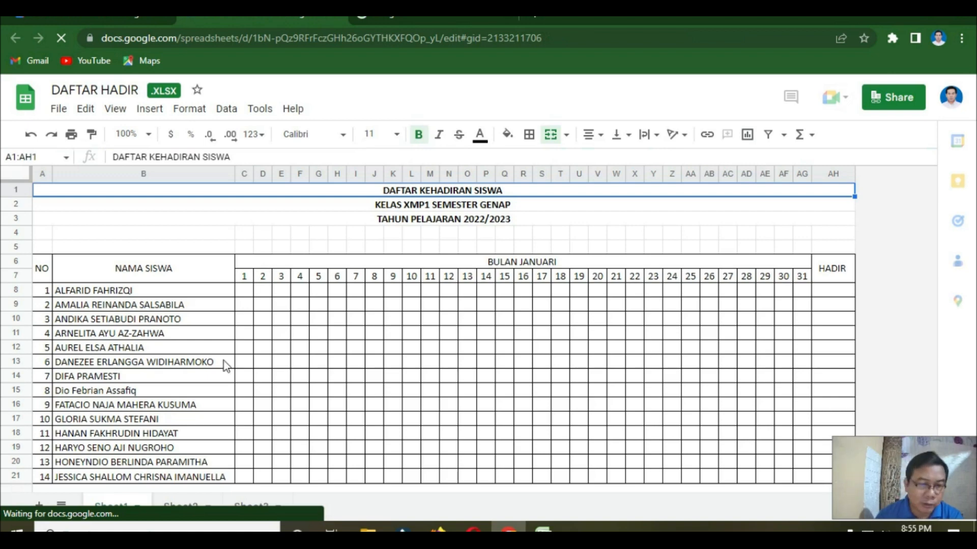
pyautogui.scroll(-5, 322, 382)
pyautogui.scroll(5, 321, 379)
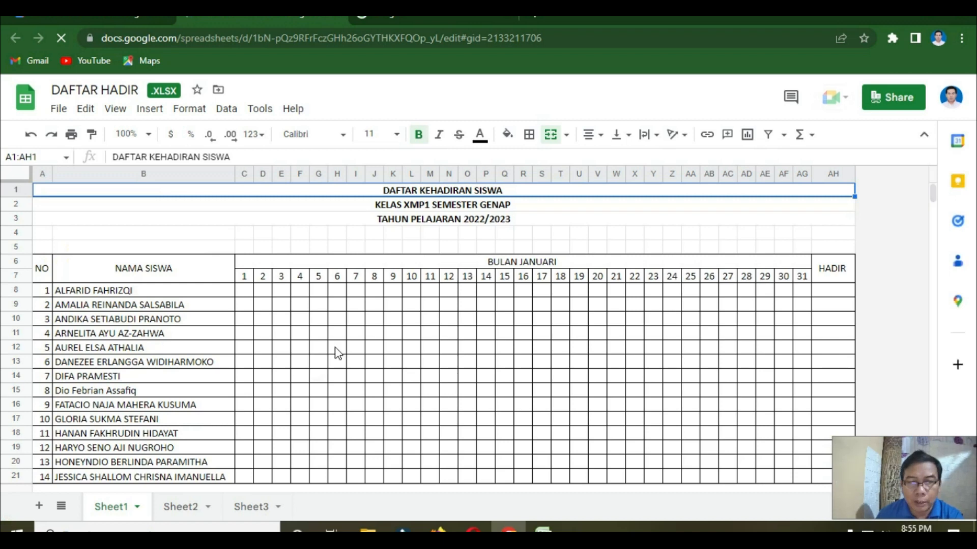
# Step: Insert checkboxes in C8:AG27, covering days 1 to 31 of BULAN JANUARI for every student
pyautogui.click(150, 109)
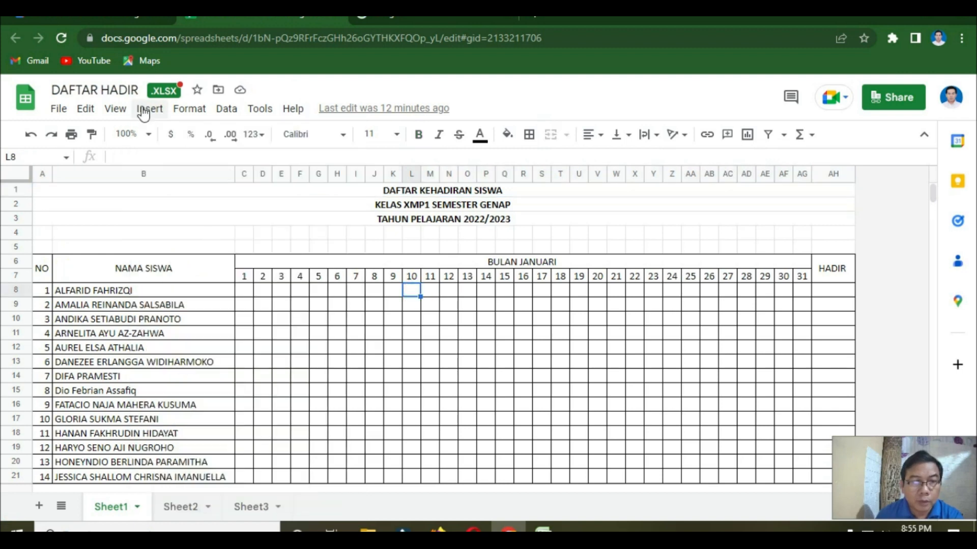
pyautogui.click(148, 109)
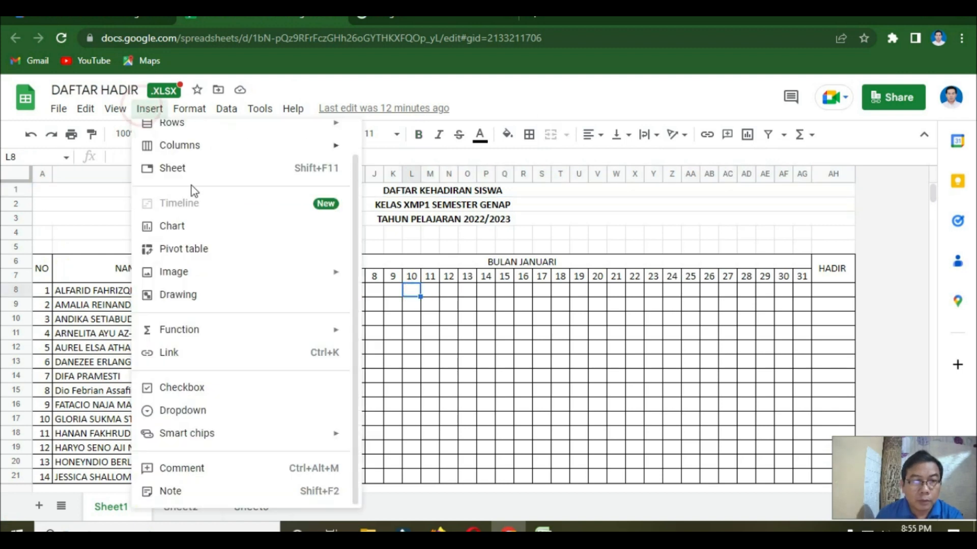
pyautogui.click(392, 320)
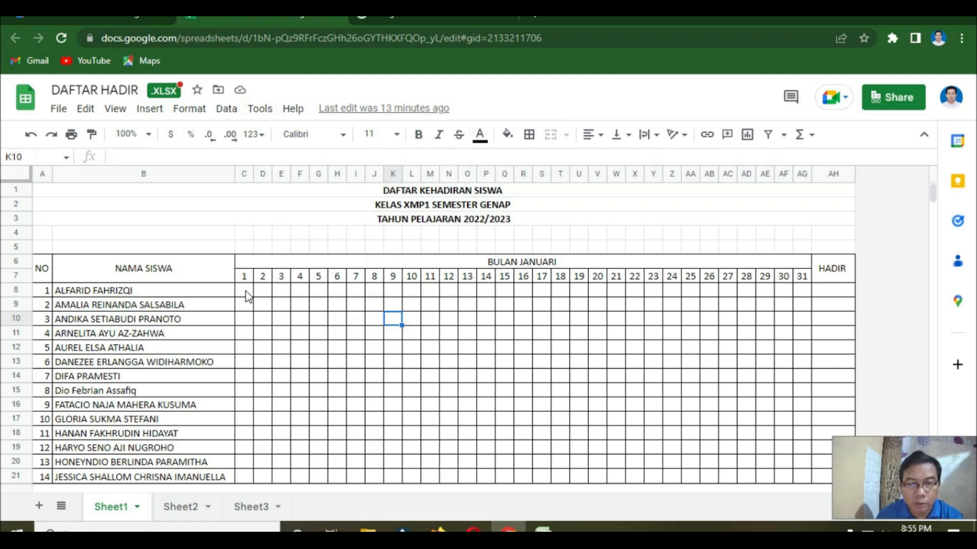
pyautogui.moveTo(246, 295); pyautogui.dragTo(801, 428)
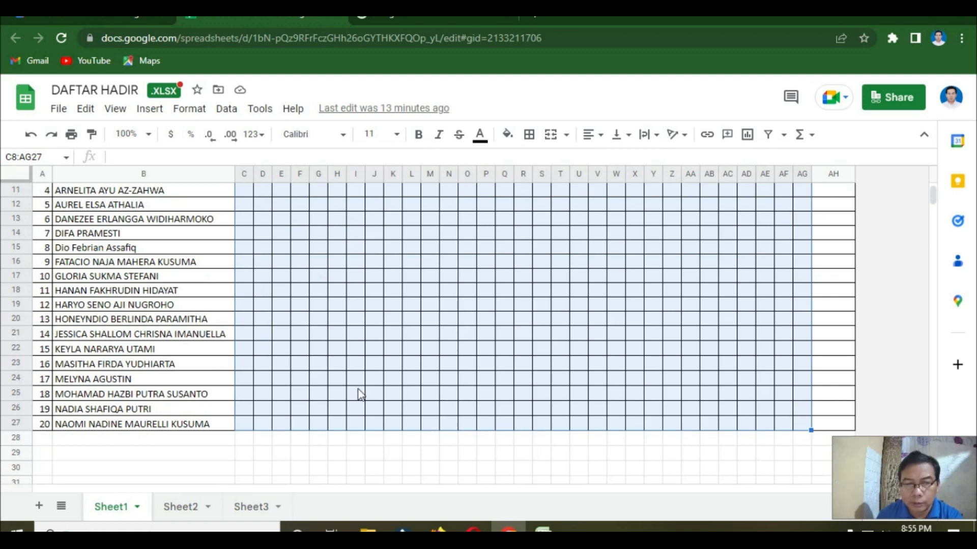
pyautogui.scroll(3, 360, 394)
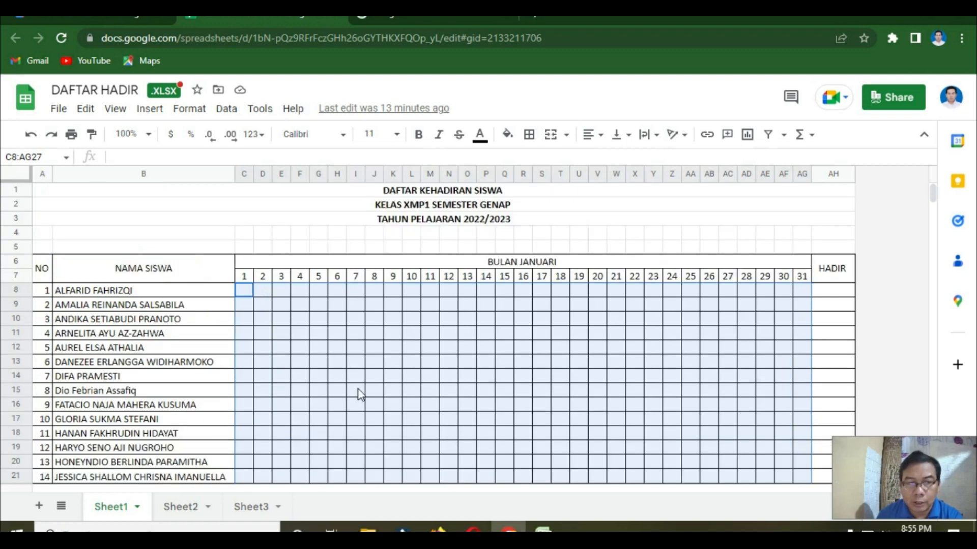
pyautogui.click(148, 112)
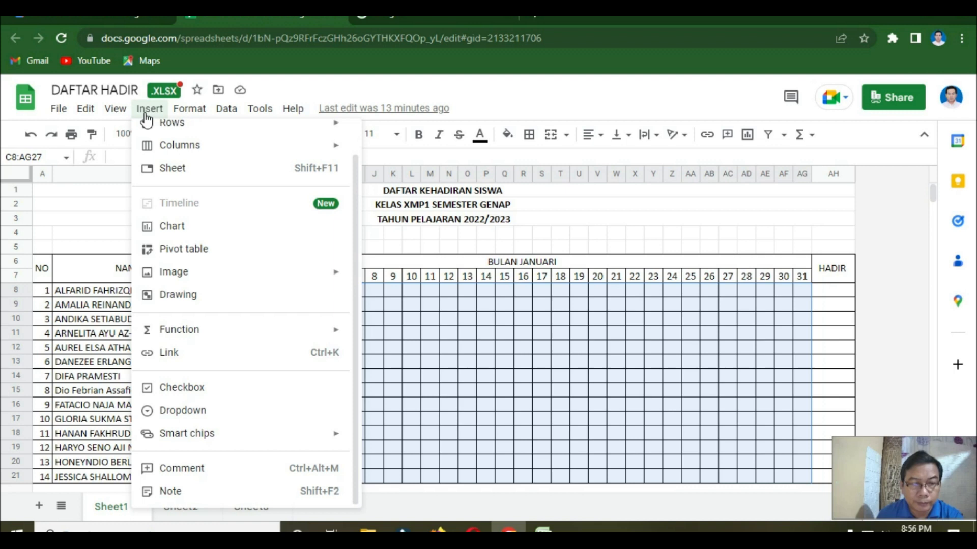
pyautogui.click(189, 389)
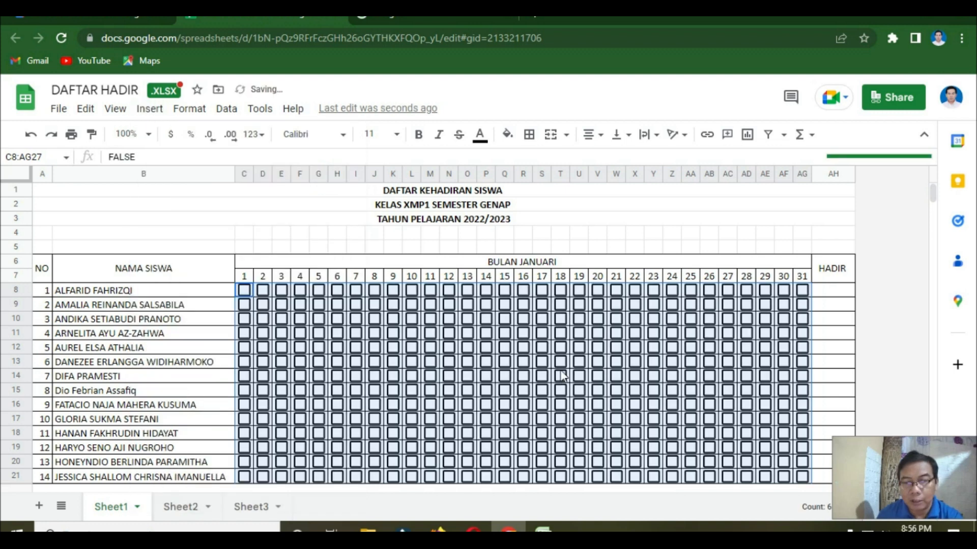
pyautogui.scroll(-3, 504, 379)
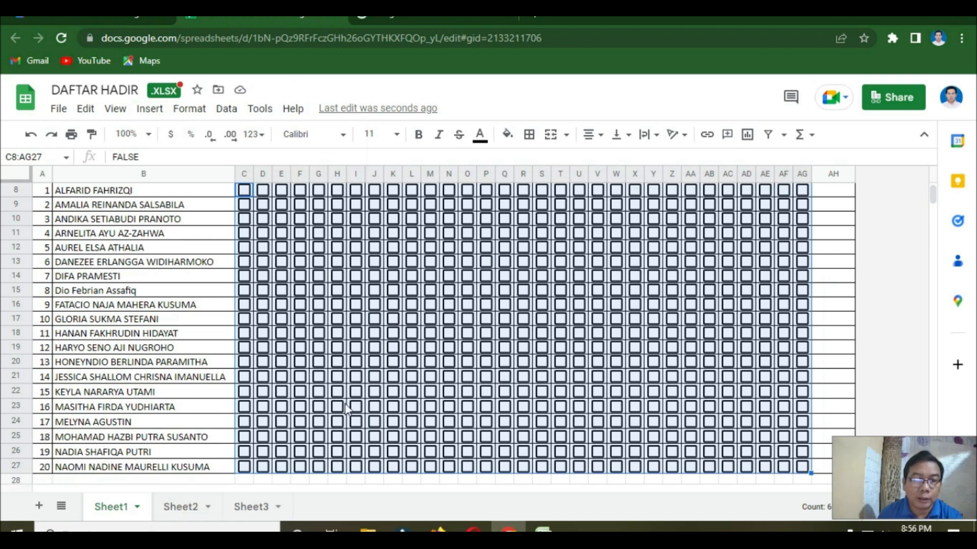
pyautogui.click(150, 118)
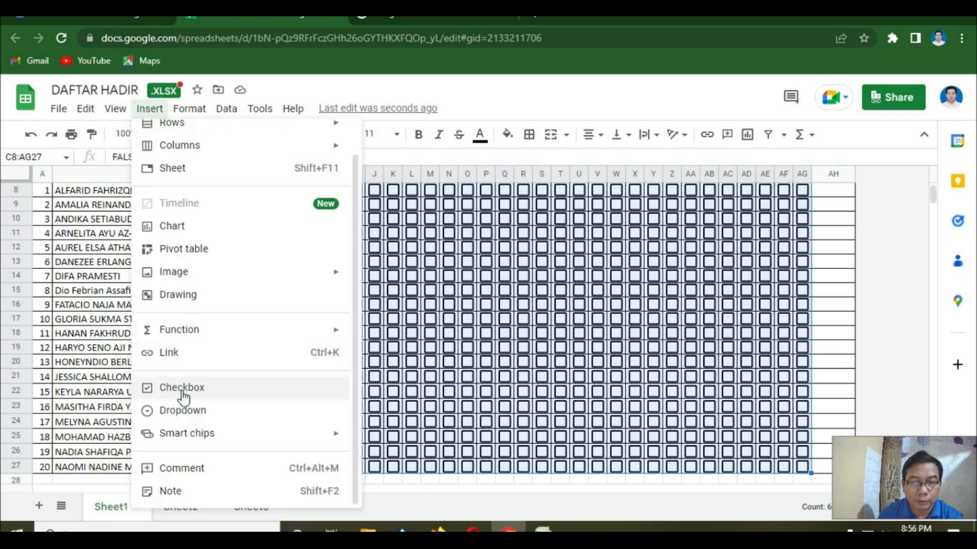
pyautogui.click(837, 253)
# Step: Enter the formula =COUNTIF(C8:AG8,TRUE) in AH8 to count the first student's ticked days under HADIR
pyautogui.scroll(3, 866, 305)
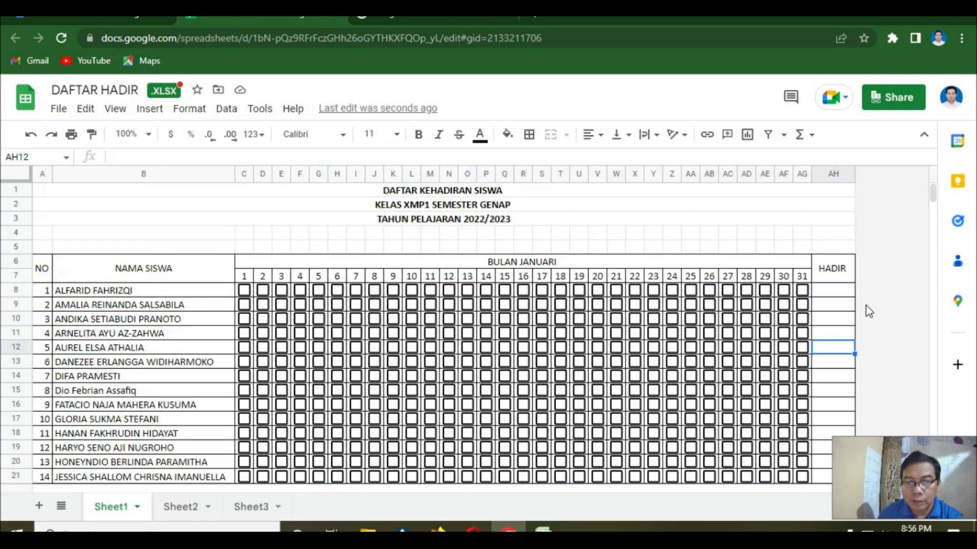
pyautogui.click(834, 292)
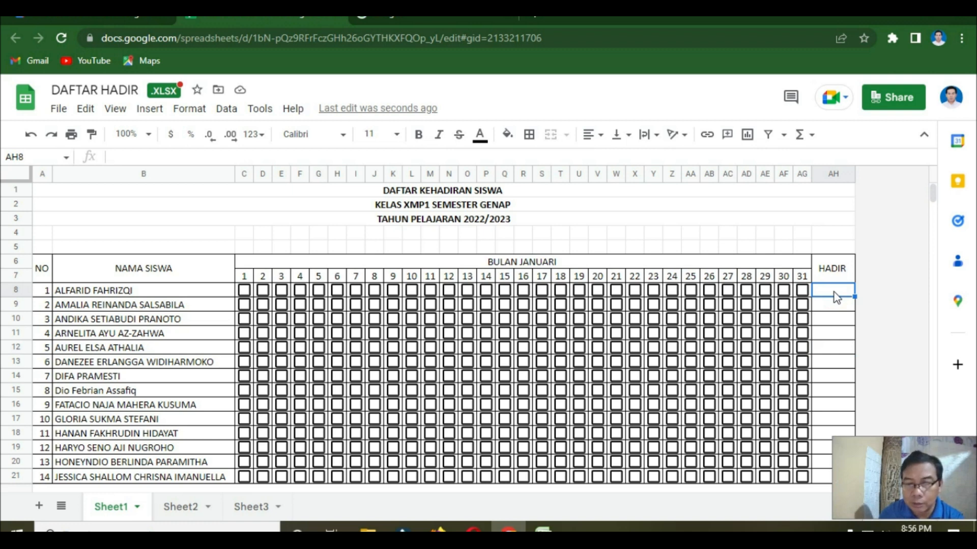
pyautogui.write('=')
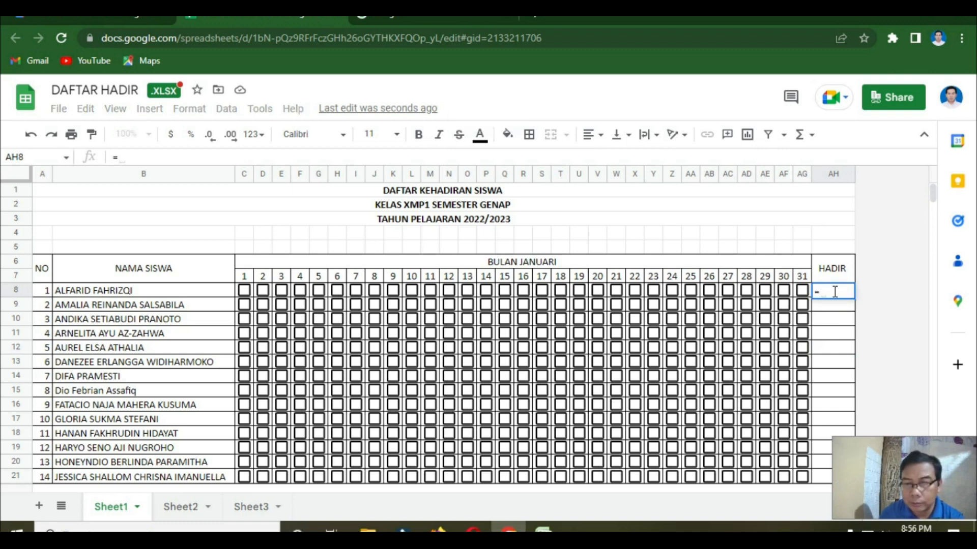
pyautogui.write('COU')
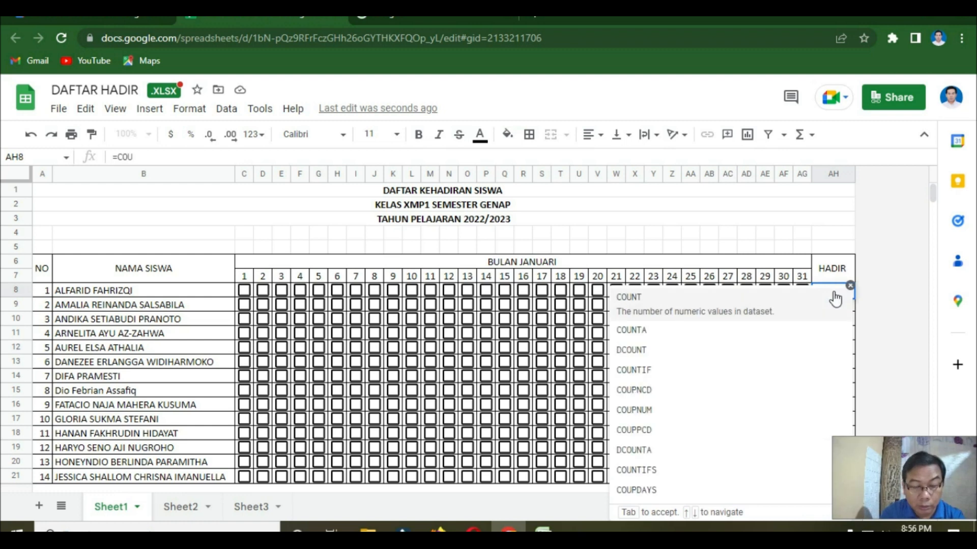
pyautogui.write('N')
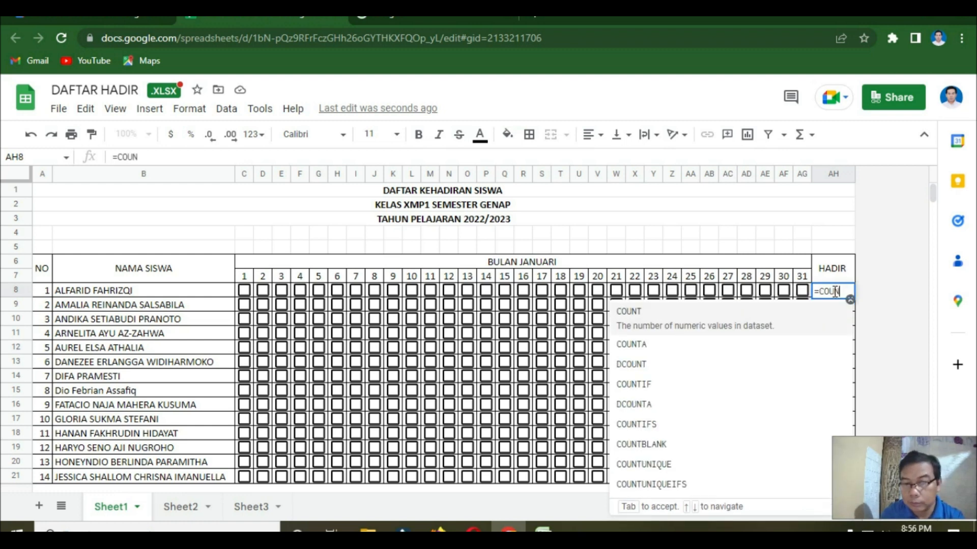
pyautogui.write('TIF')
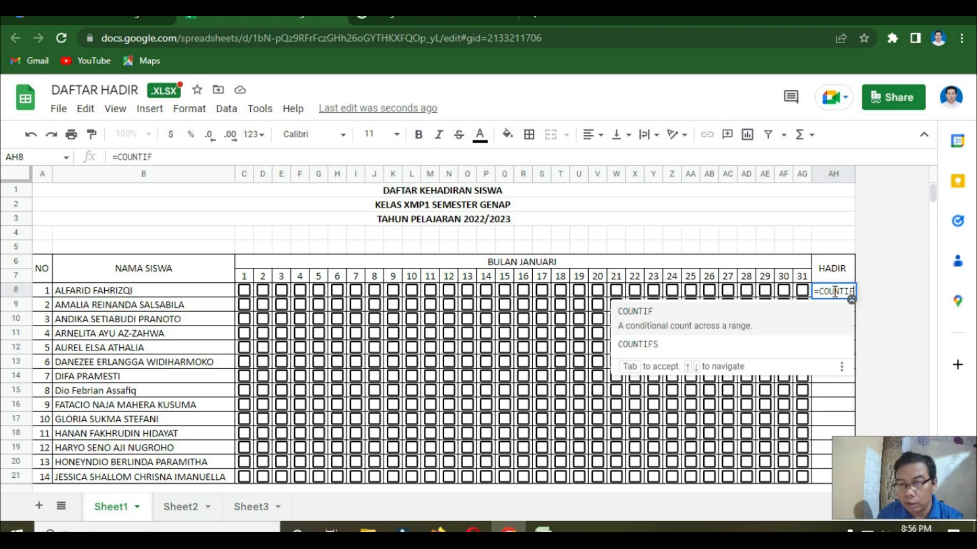
pyautogui.write('(')
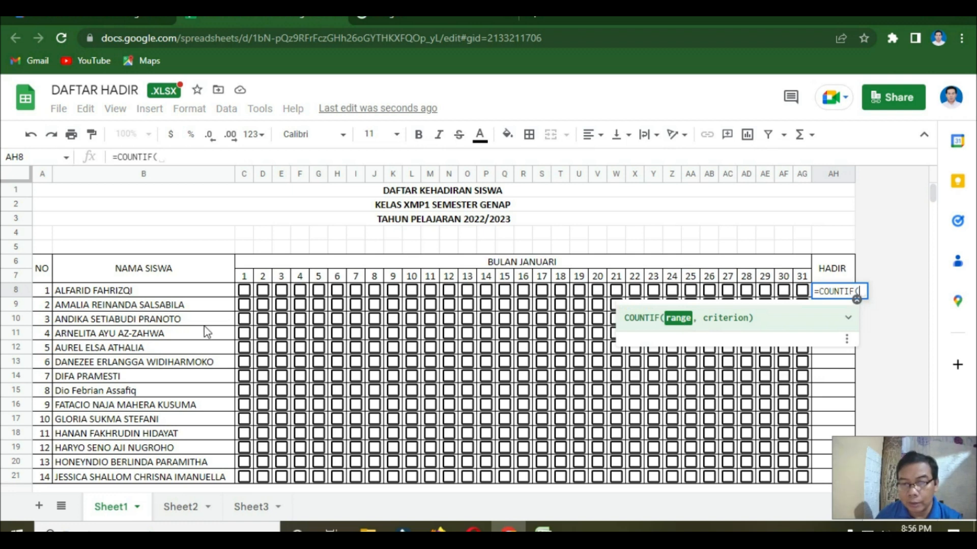
pyautogui.click(227, 292)
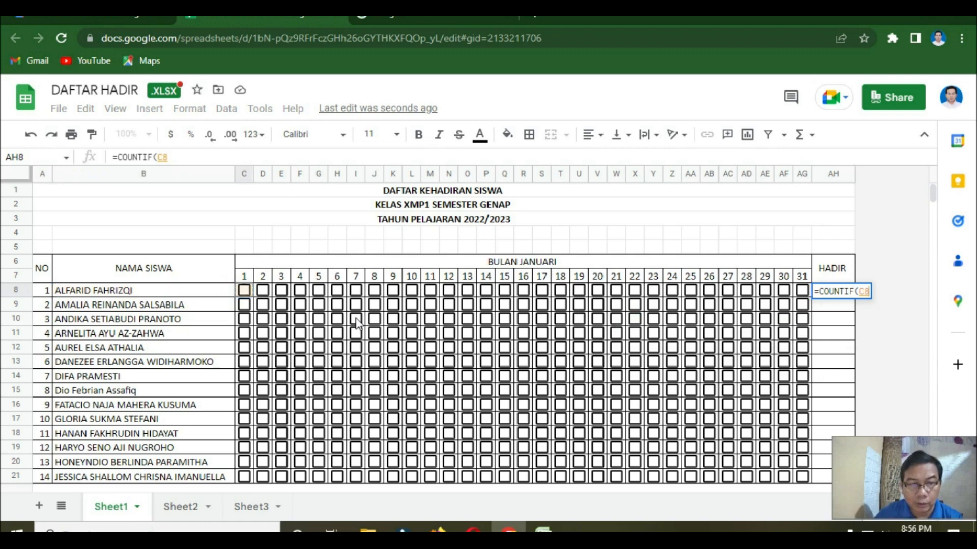
pyautogui.press('Right')
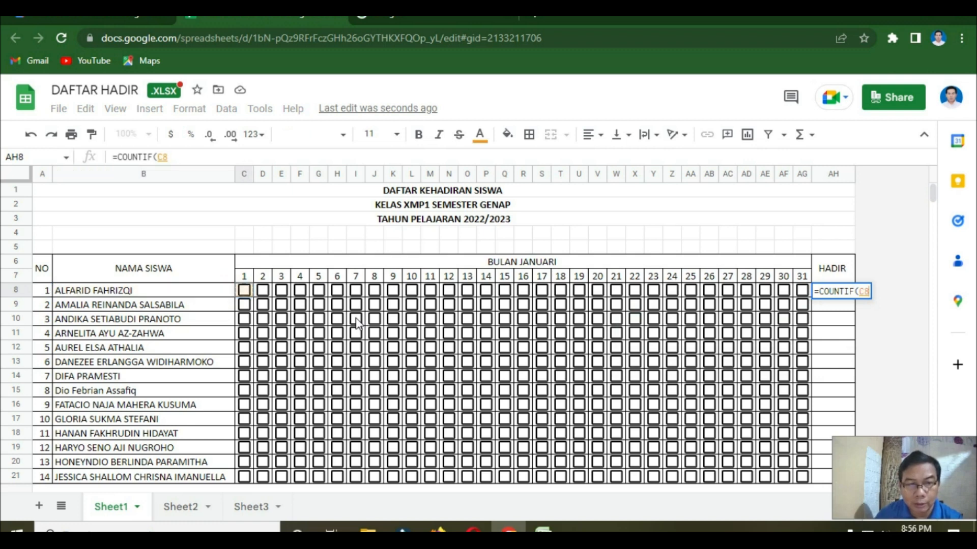
pyautogui.hotkey('shift', 'Right')
pyautogui.hotkey('shift', 'Right')
pyautogui.hotkey('shift', 'Right')
pyautogui.hotkey('shift', 'Right')
pyautogui.hotkey('shift', 'Right')
pyautogui.hotkey('shift', 'Right')
pyautogui.hotkey('shift', 'Right')
pyautogui.hotkey('shift', 'Right')
pyautogui.hotkey('shift', 'Right')
pyautogui.hotkey('shift', 'Right')
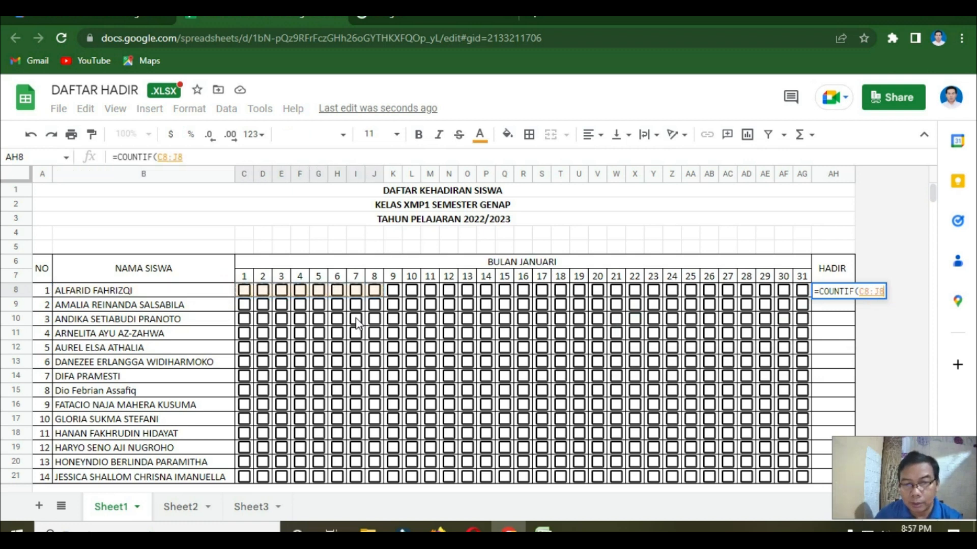
pyautogui.hotkey('shift', 'Right')
pyautogui.hotkey('shift', 'Right')
pyautogui.hotkey('shift', 'Right')
pyautogui.hotkey('shift', 'Right')
pyautogui.hotkey('shift', 'Right')
pyautogui.hotkey('shift', 'Right')
pyautogui.hotkey('shift', 'Right')
pyautogui.hotkey('shift', 'Right')
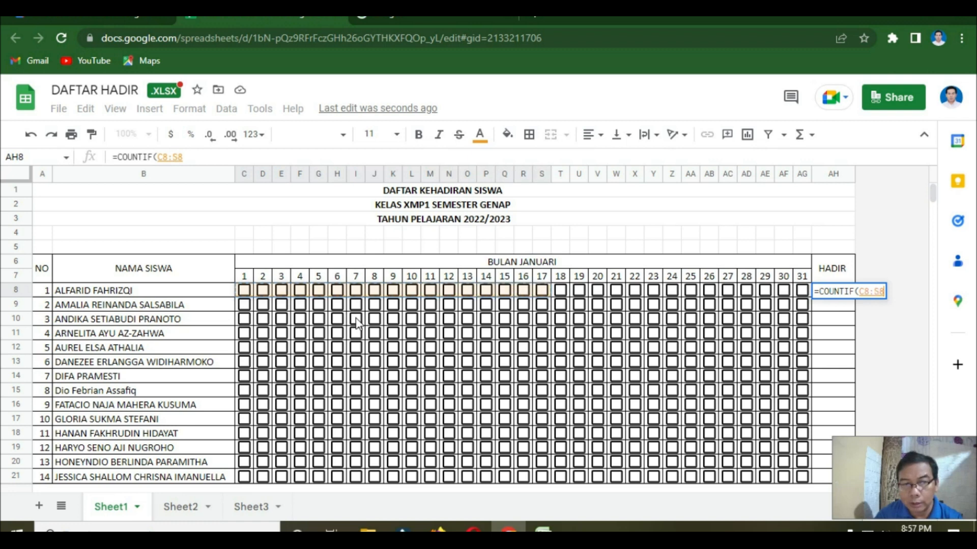
pyautogui.hotkey('shift', 'Right')
pyautogui.hotkey('shift', 'Right')
pyautogui.hotkey('shift', 'Right')
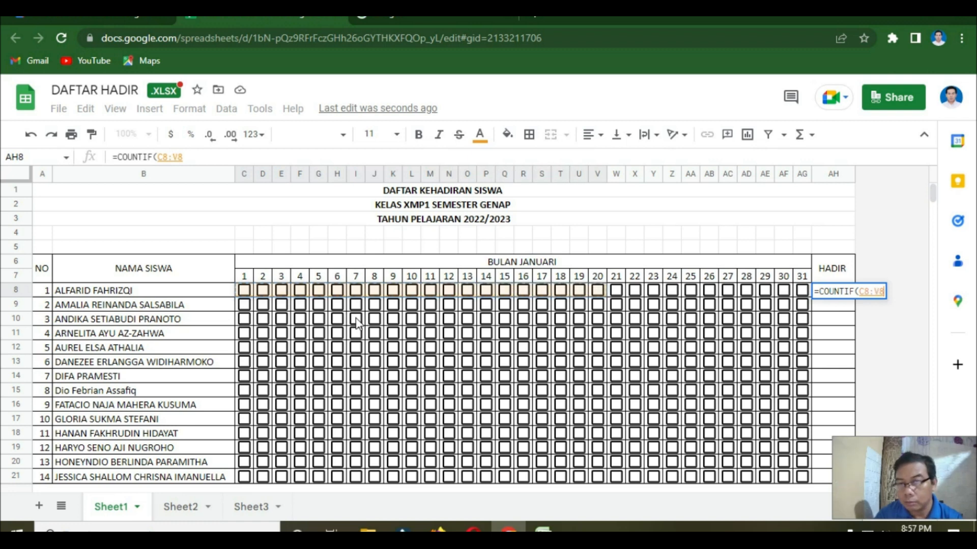
pyautogui.hotkey('shift', 'Right')
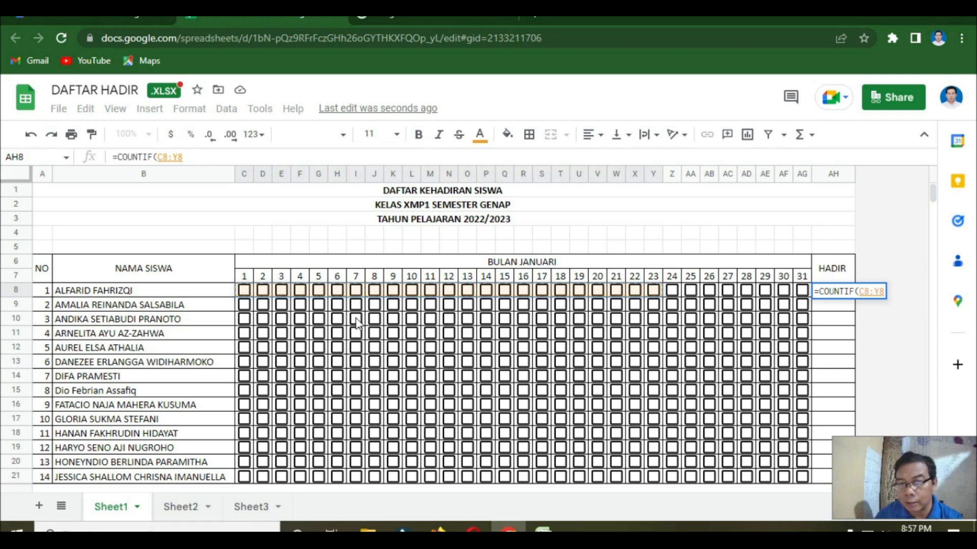
pyautogui.hotkey('shift', 'Right')
pyautogui.hotkey('shift', 'Right')
pyautogui.hotkey('shift', 'Right')
pyautogui.hotkey('shift', 'Right')
pyautogui.hotkey('shift', 'Right')
pyautogui.hotkey('shift', 'Right')
pyautogui.hotkey('shift', 'Right')
pyautogui.hotkey('shift', 'Right')
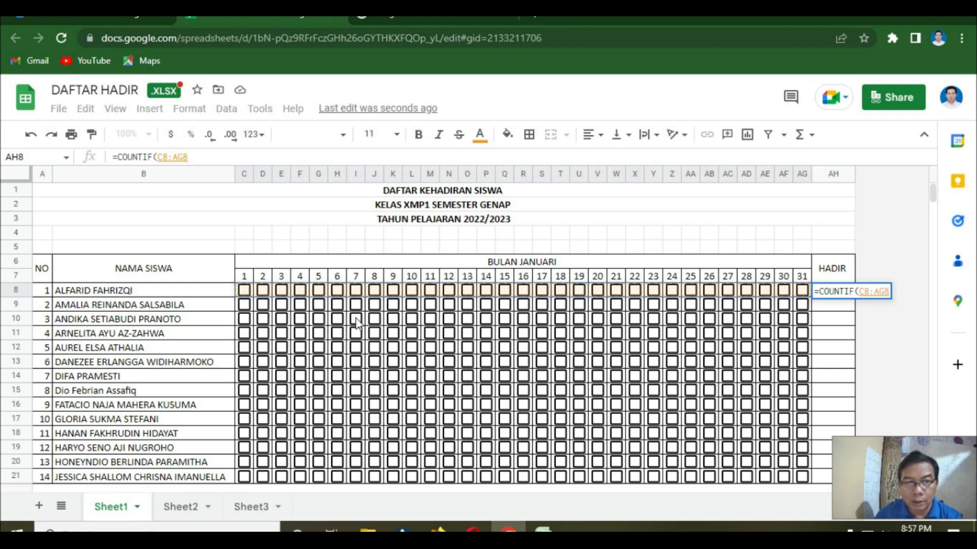
pyautogui.write(';')
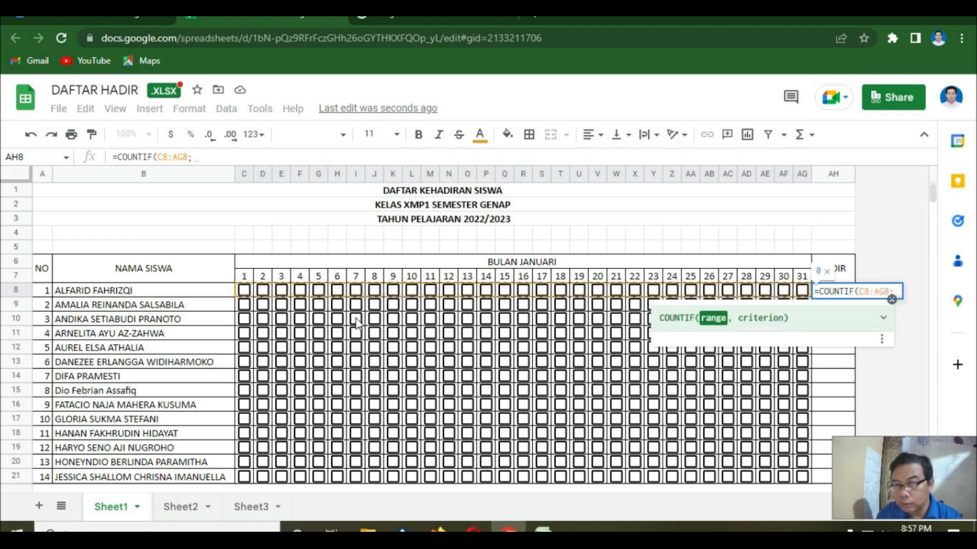
pyautogui.press('BackSpace')
pyautogui.write(',')
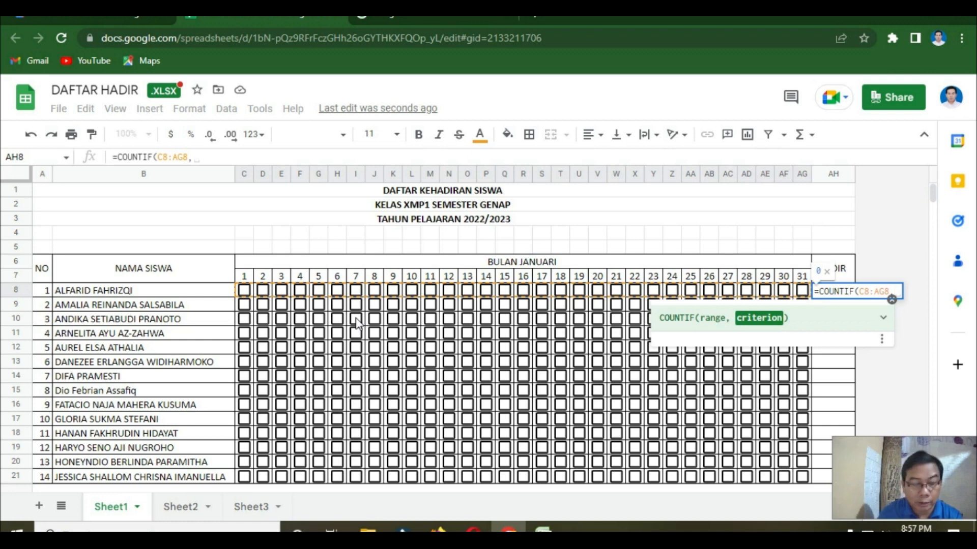
pyautogui.write('TR')
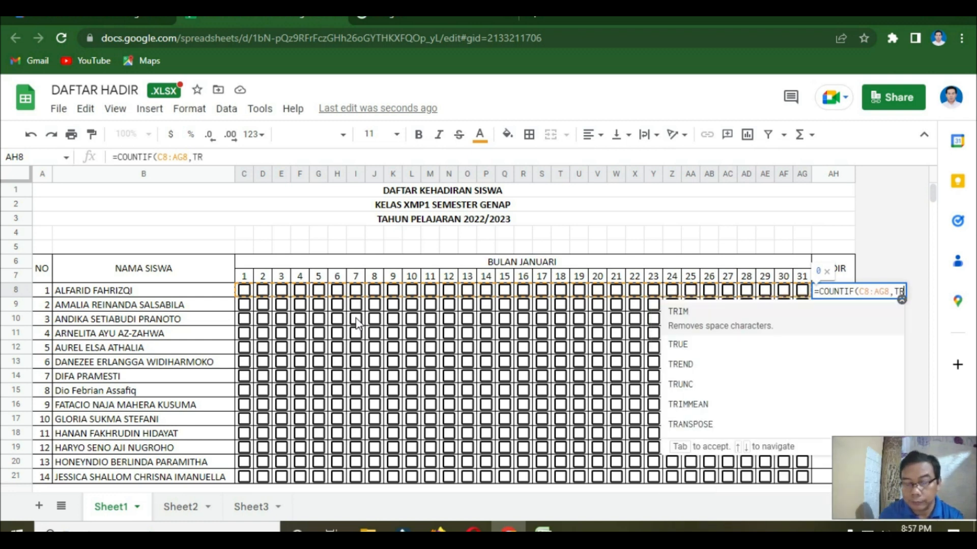
pyautogui.write('UE')
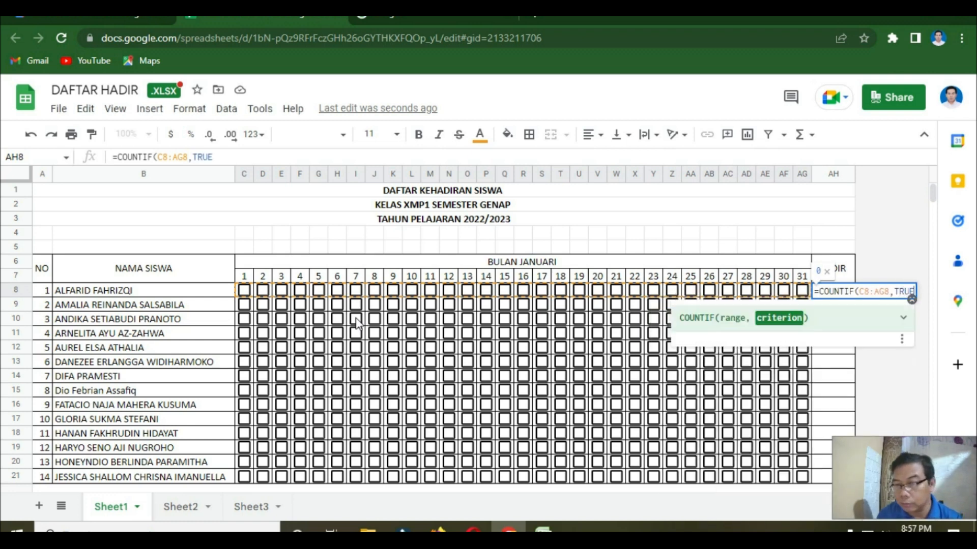
pyautogui.write(')')
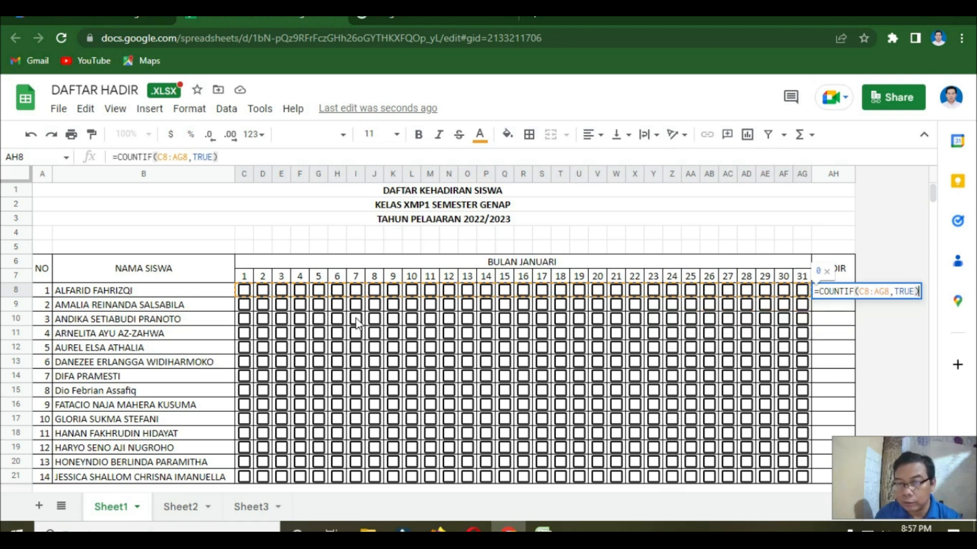
pyautogui.press('Return')
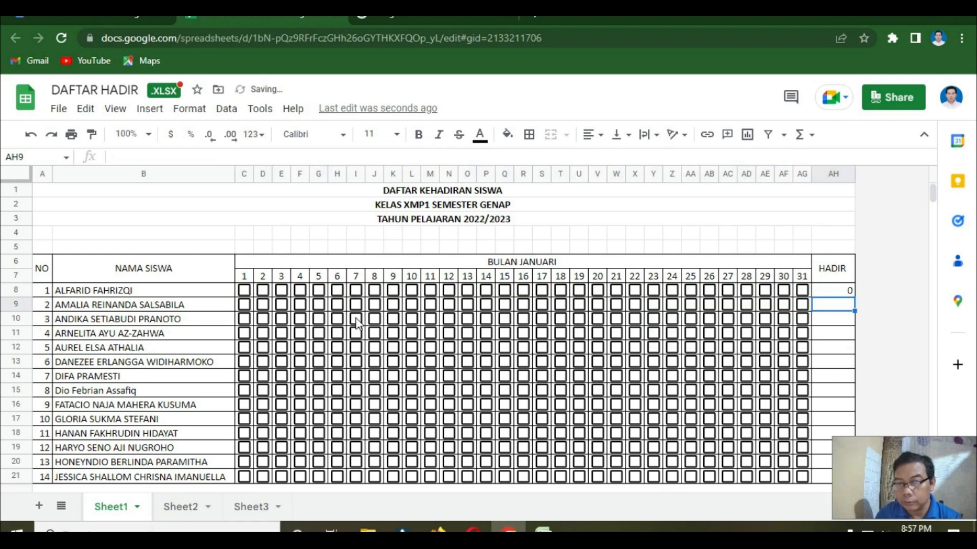
pyautogui.press('Up')
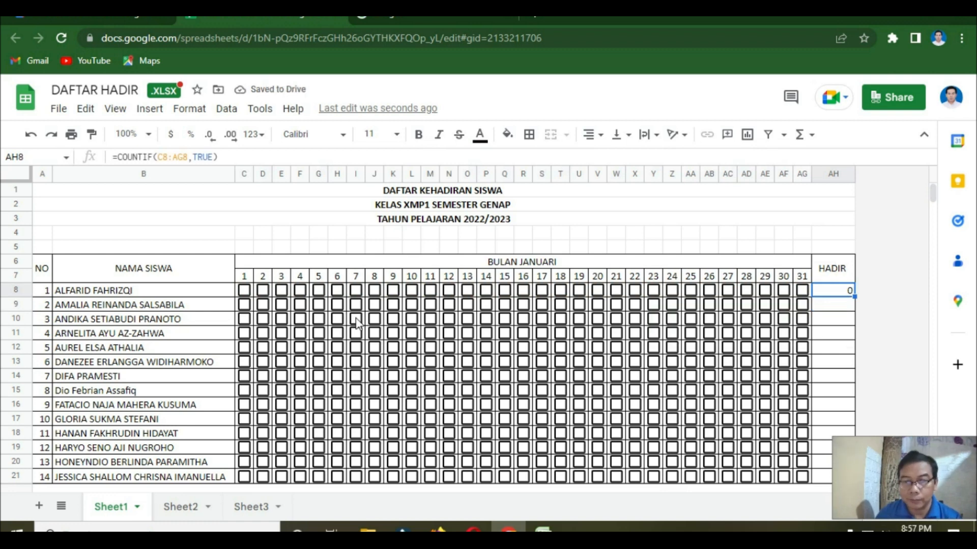
# Step: Tick the first student's attendance in row 8 for days 2, 5, 7, 9 and 11
pyautogui.click(263, 291)
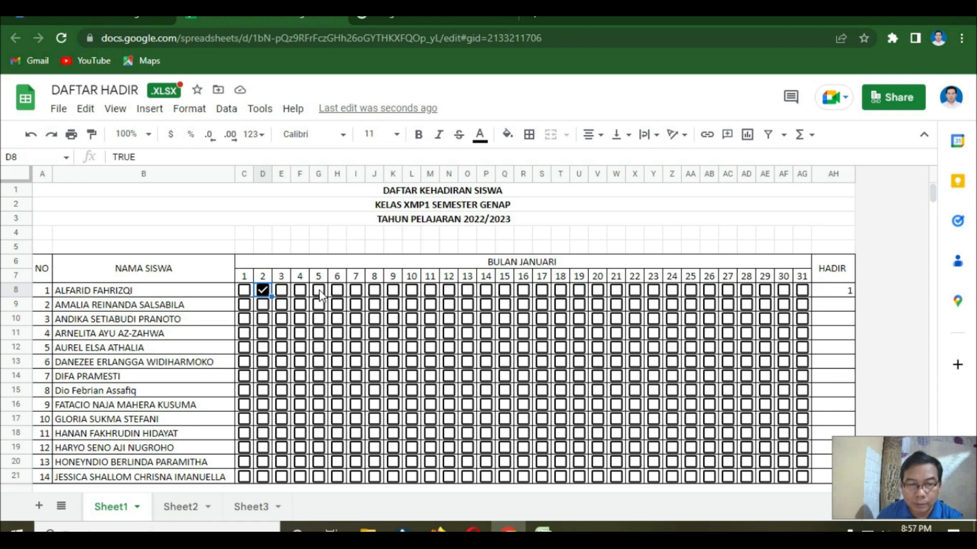
pyautogui.click(319, 289)
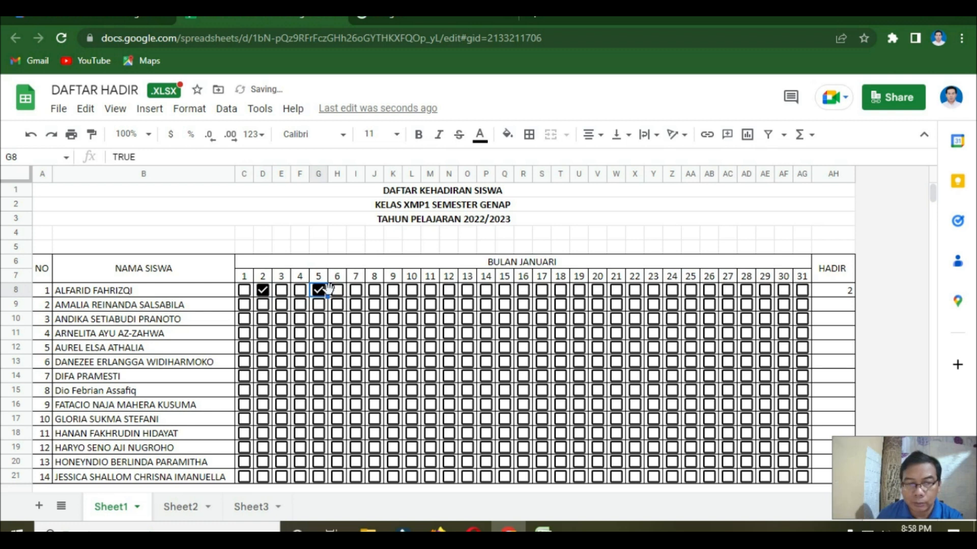
pyautogui.click(356, 289)
pyautogui.click(394, 291)
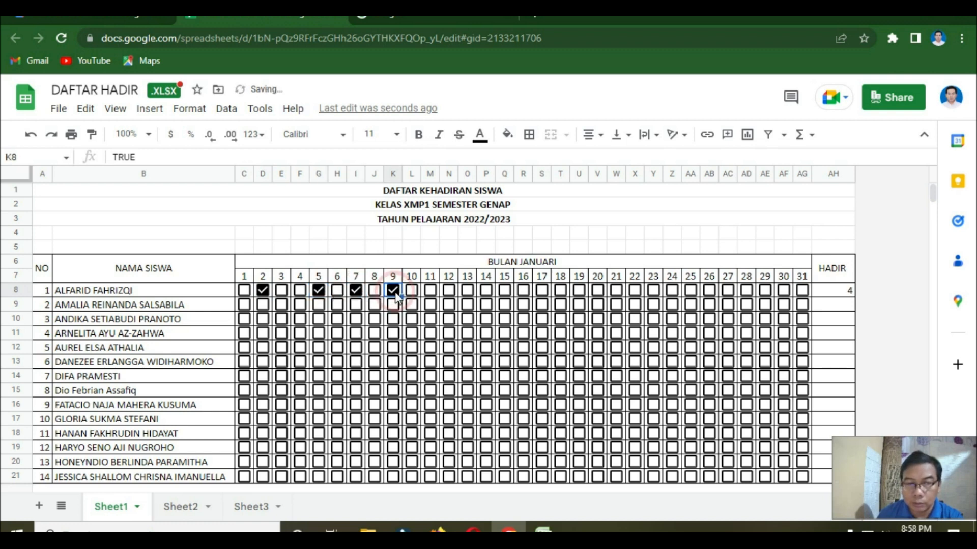
pyautogui.click(432, 292)
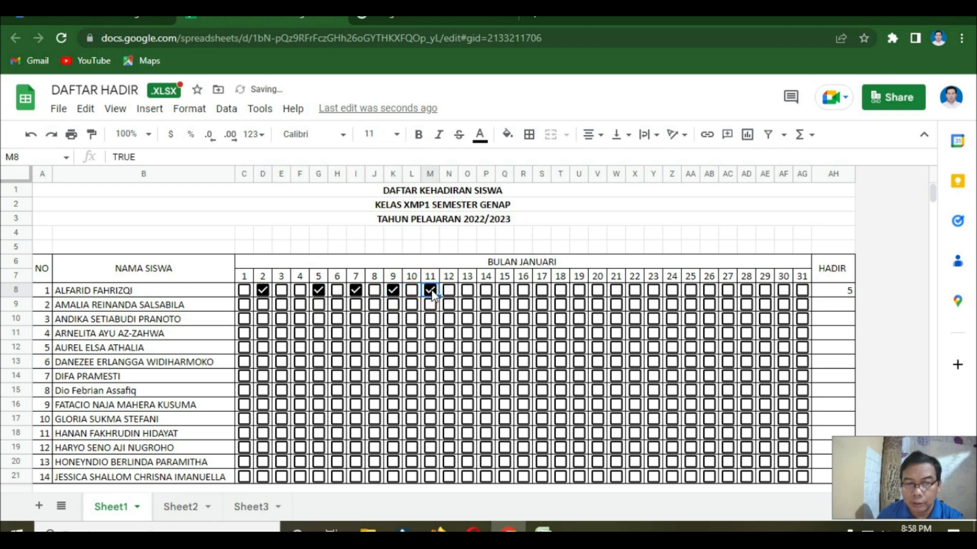
# Step: Tick days 1 to 6 for student number 2 in row 9
pyautogui.click(244, 305)
pyautogui.click(263, 305)
pyautogui.click(282, 305)
pyautogui.click(300, 305)
pyautogui.click(319, 305)
pyautogui.click(337, 306)
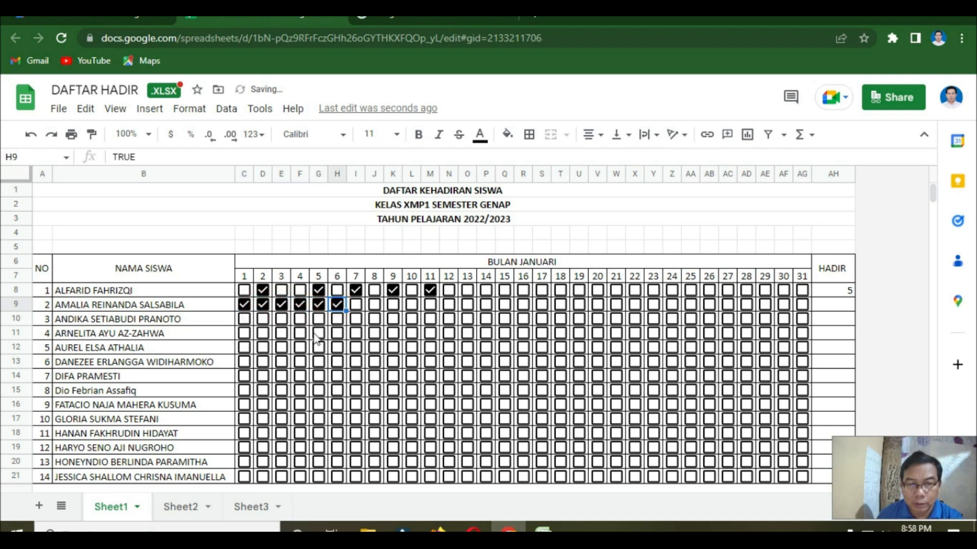
# Step: Tick days 6 to 11 for student number 3 in row 10
pyautogui.click(337, 319)
pyautogui.click(355, 319)
pyautogui.click(374, 319)
pyautogui.click(393, 319)
pyautogui.click(411, 319)
pyautogui.click(431, 320)
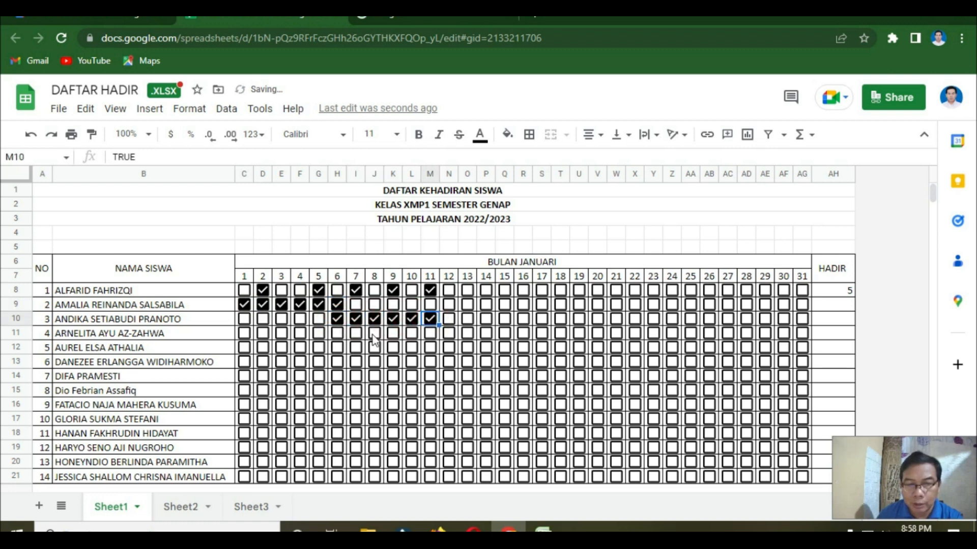
# Step: Tick days 8 to 11, 13 and 15 for student number 4 in row 11
pyautogui.click(374, 333)
pyautogui.click(392, 333)
pyautogui.click(412, 333)
pyautogui.click(430, 334)
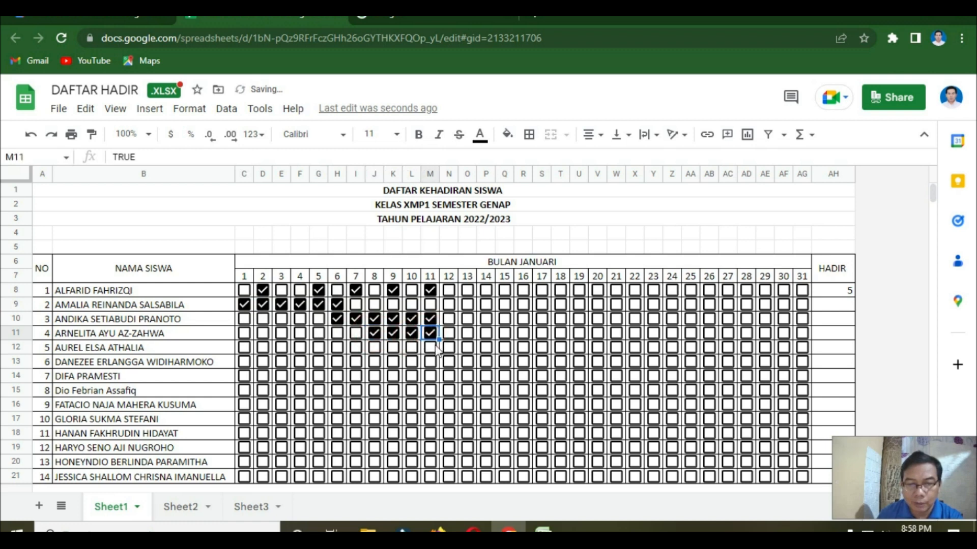
pyautogui.click(467, 334)
pyautogui.click(504, 333)
# Step: Tick day 15 in row 13, day 14 in rows 14 and 15, and days 14 and 15 in rows 16 and 17
pyautogui.click(505, 362)
pyautogui.click(486, 375)
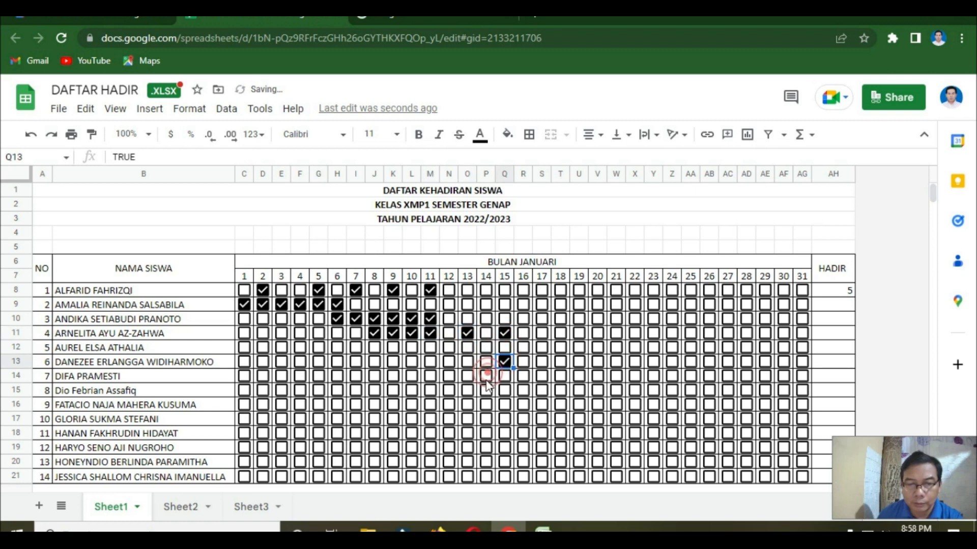
pyautogui.click(486, 390)
pyautogui.click(486, 404)
pyautogui.click(504, 404)
pyautogui.click(486, 418)
pyautogui.click(504, 420)
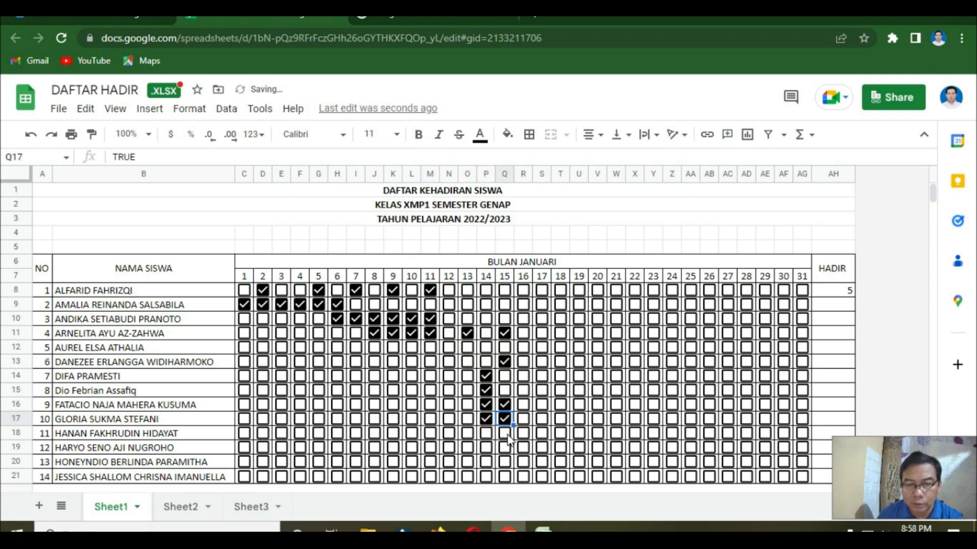
# Step: Tick days 14 and 15 for student number 11 in row 18, and day 17 in rows 17 and 16
pyautogui.click(485, 433)
pyautogui.click(539, 436)
pyautogui.click(542, 418)
pyautogui.click(543, 406)
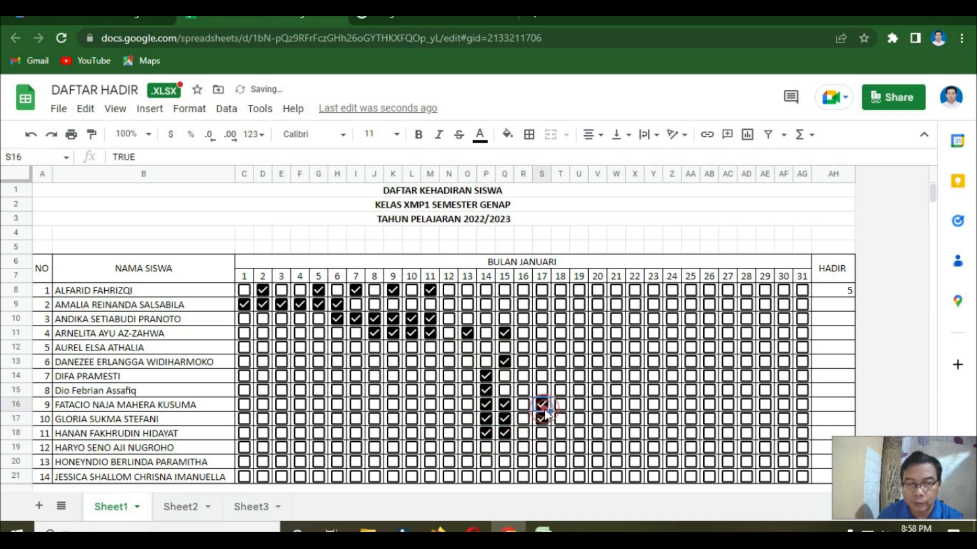
# Step: Copy the COUNTIF formula from AH8 into AH9:AH27 to fill the HADIR column for the remaining students
pyautogui.click(844, 298)
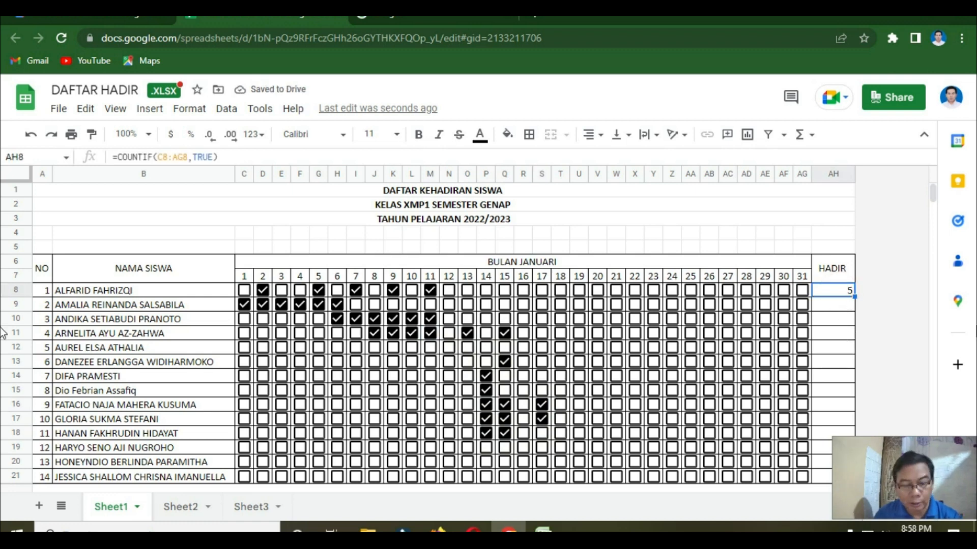
pyautogui.hotkey('ctrl', 'c')
pyautogui.press('Down')
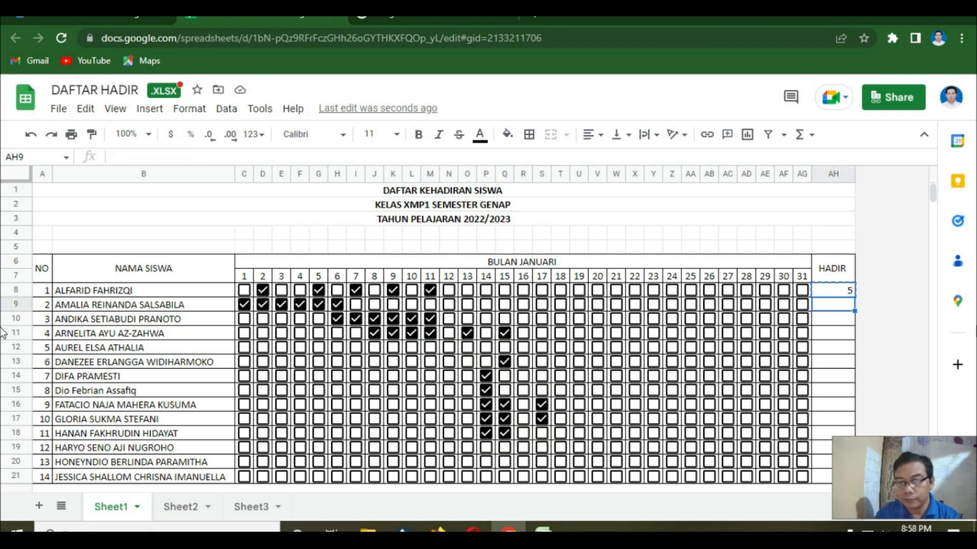
pyautogui.hotkey('shift', 'Down')
pyautogui.hotkey('shift', 'Down')
pyautogui.hotkey('shift', 'Down')
pyautogui.hotkey('shift', 'Down')
pyautogui.hotkey('shift', 'Down')
pyautogui.hotkey('shift', 'Down')
pyautogui.hotkey('shift', 'Down')
pyautogui.hotkey('shift', 'Down')
pyautogui.hotkey('shift', 'Down')
pyautogui.hotkey('shift', 'Down')
pyautogui.hotkey('shift', 'Down')
pyautogui.hotkey('shift', 'Down')
pyautogui.hotkey('shift', 'Down')
pyautogui.hotkey('shift', 'Down')
pyautogui.hotkey('shift', 'Down')
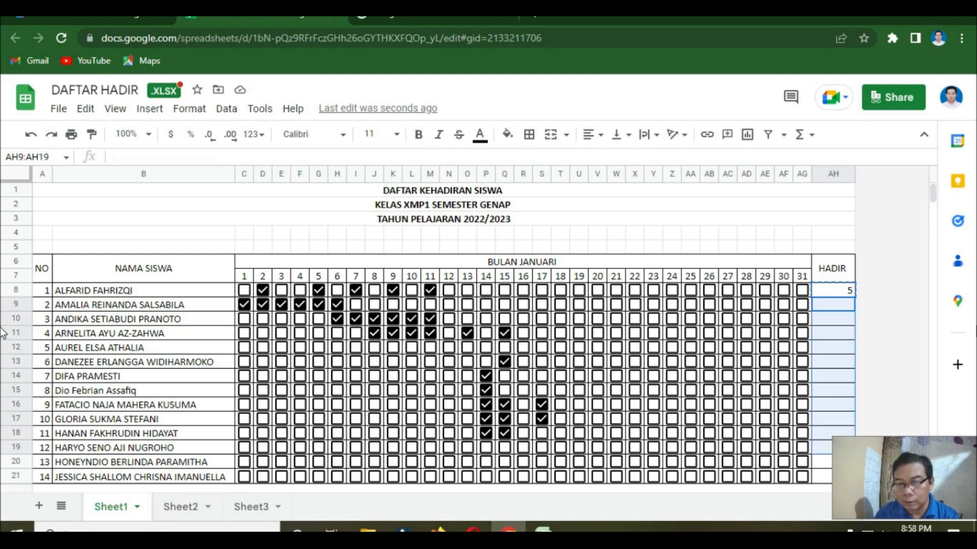
pyautogui.hotkey('shift', 'Down')
pyautogui.hotkey('shift', 'Down')
pyautogui.hotkey('shift', 'Down')
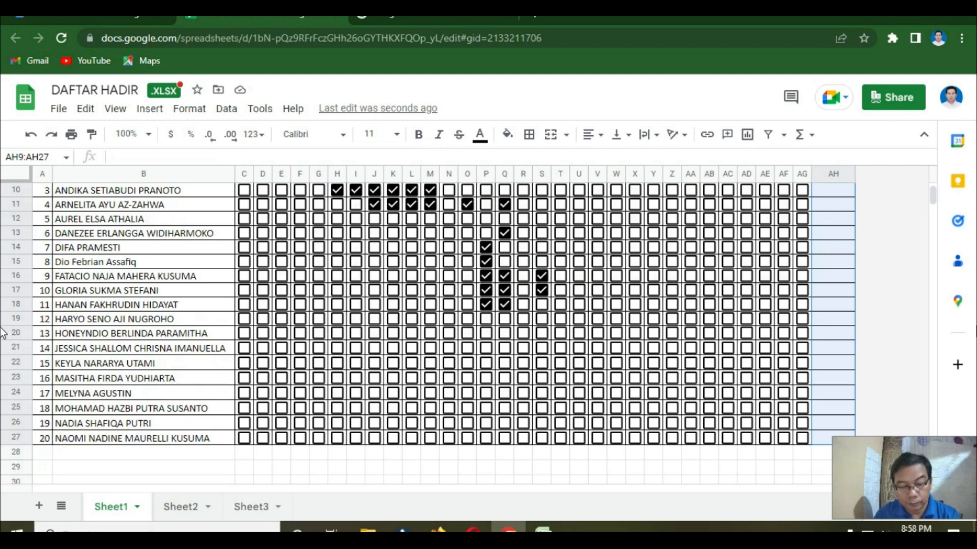
pyautogui.hotkey('ctrl', 'v')
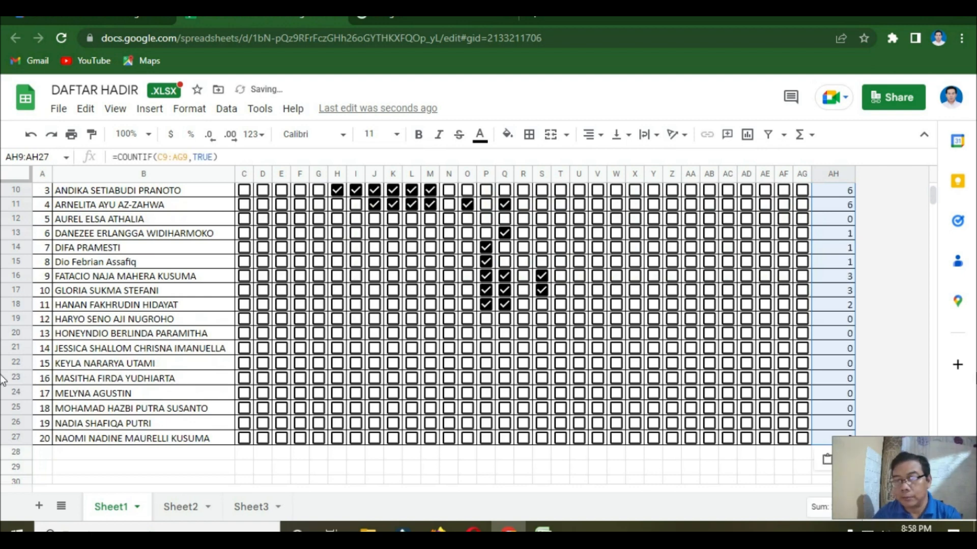
pyautogui.scroll(3, 890, 302)
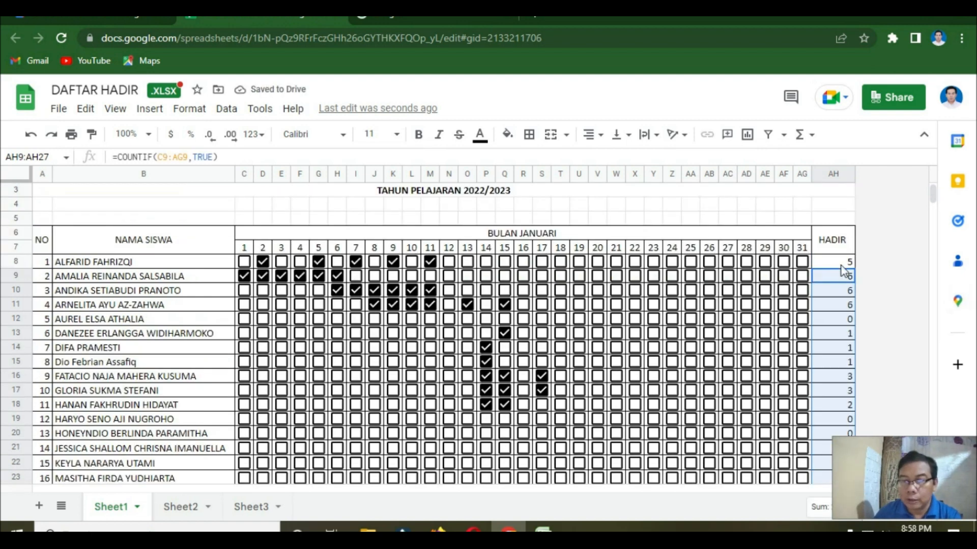
# Step: Center the HADIR totals in AH8:AH27 horizontally
pyautogui.click(843, 264)
pyautogui.hotkey('shift', 'Down')
pyautogui.hotkey('shift', 'Down')
pyautogui.hotkey('shift', 'Down')
pyautogui.hotkey('shift', 'Down')
pyautogui.hotkey('shift', 'Down')
pyautogui.hotkey('shift', 'Down')
pyautogui.hotkey('shift', 'Down')
pyautogui.hotkey('shift', 'Down')
pyautogui.hotkey('shift', 'Down')
pyautogui.hotkey('shift', 'Down')
pyautogui.hotkey('shift', 'Down')
pyautogui.hotkey('shift', 'Down')
pyautogui.hotkey('shift', 'Down')
pyautogui.hotkey('shift', 'Down')
pyautogui.hotkey('shift', 'Down')
pyautogui.hotkey('shift', 'Down')
pyautogui.hotkey('shift', 'Down')
pyautogui.hotkey('shift', 'Down')
pyautogui.hotkey('shift', 'Down')
pyautogui.hotkey('shift', 'Down')
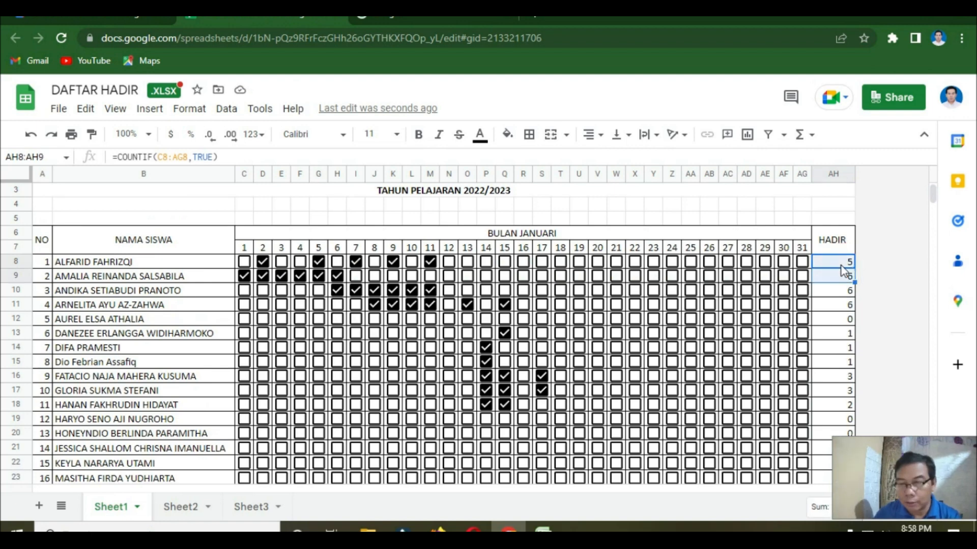
pyautogui.hotkey('shift', 'Up')
pyautogui.hotkey('shift', 'Up')
pyautogui.hotkey('shift', 'Up')
pyautogui.hotkey('shift', 'Up')
pyautogui.hotkey('shift', 'Up')
pyautogui.hotkey('shift', 'Up')
pyautogui.hotkey('shift', 'Up')
pyautogui.hotkey('shift', 'Up')
pyautogui.hotkey('shift', 'Up')
pyautogui.hotkey('shift', 'Up')
pyautogui.hotkey('shift', 'Up')
pyautogui.hotkey('shift', 'Up')
pyautogui.hotkey('shift', 'Up')
pyautogui.hotkey('shift', 'Up')
pyautogui.hotkey('shift', 'Up')
pyautogui.hotkey('shift', 'Up')
pyautogui.hotkey('shift', 'Up')
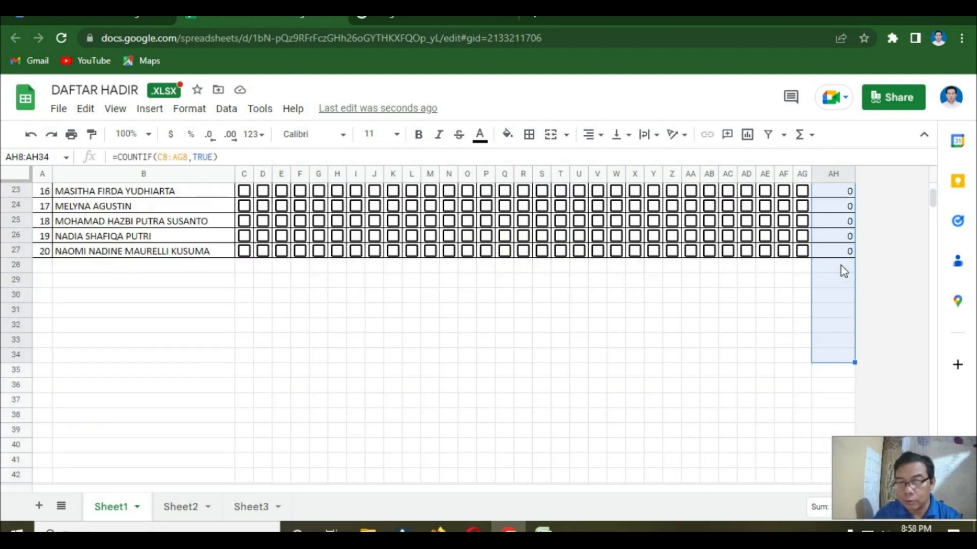
pyautogui.hotkey('shift', 'Down')
pyautogui.hotkey('shift', 'Down')
pyautogui.hotkey('shift', 'Down')
pyautogui.hotkey('shift', 'Down')
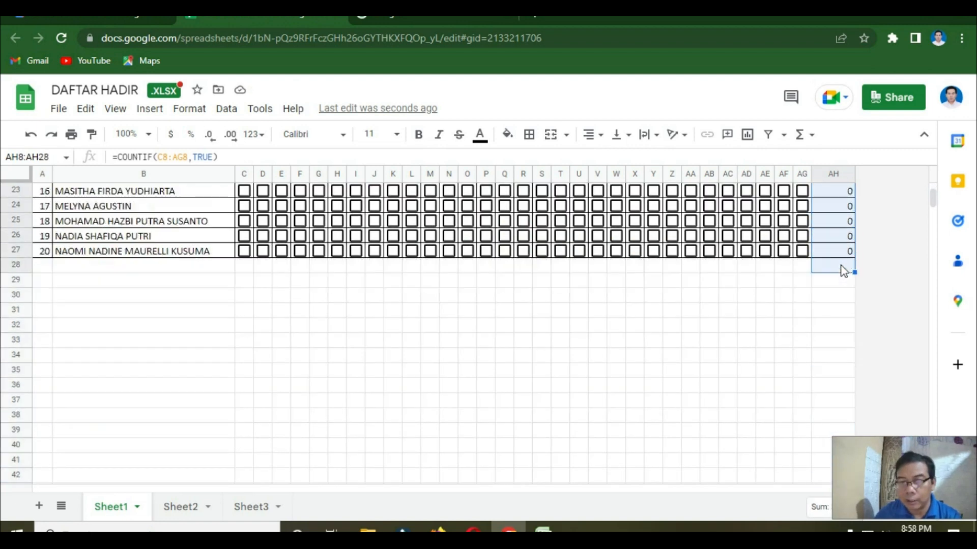
pyautogui.hotkey('shift', 'Up')
pyautogui.scroll(2, 808, 306)
pyautogui.scroll(5, 808, 306)
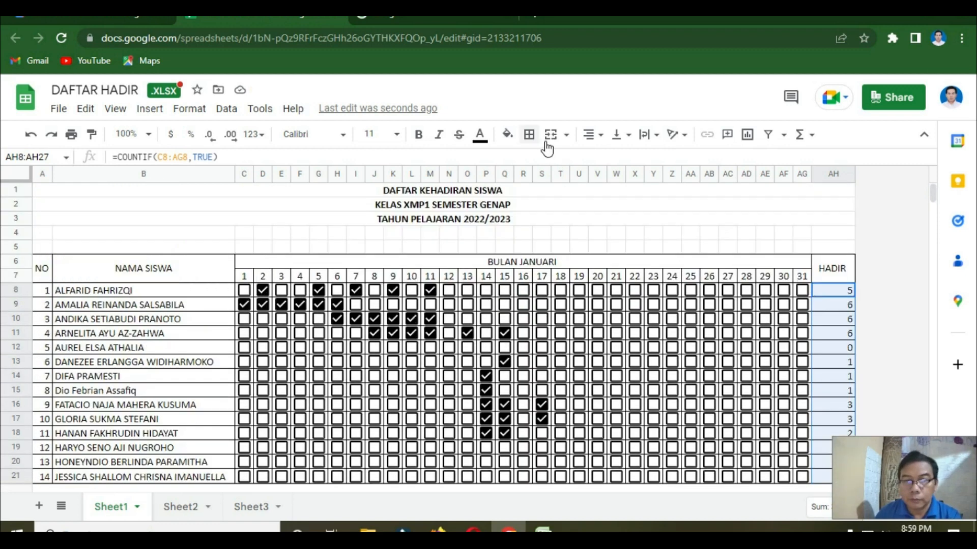
pyautogui.click(599, 134)
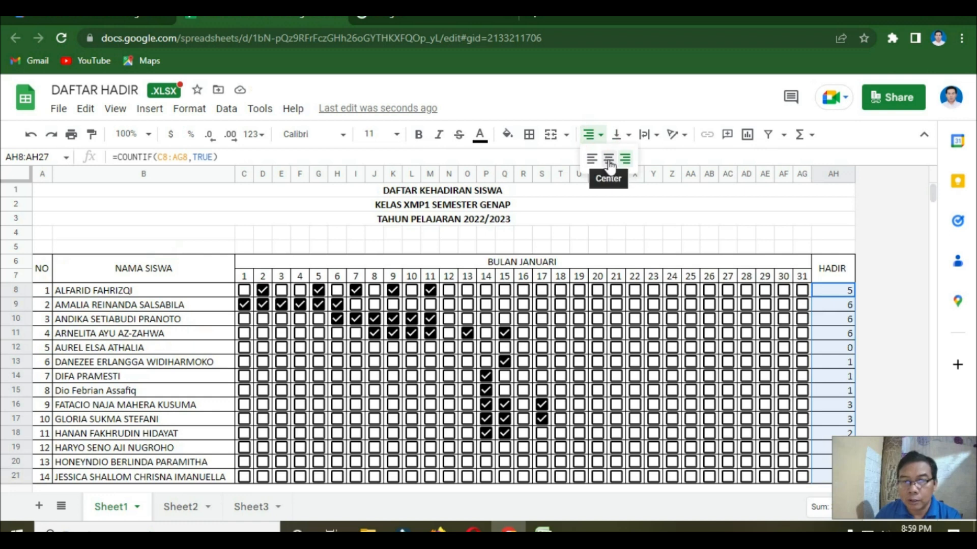
pyautogui.click(608, 159)
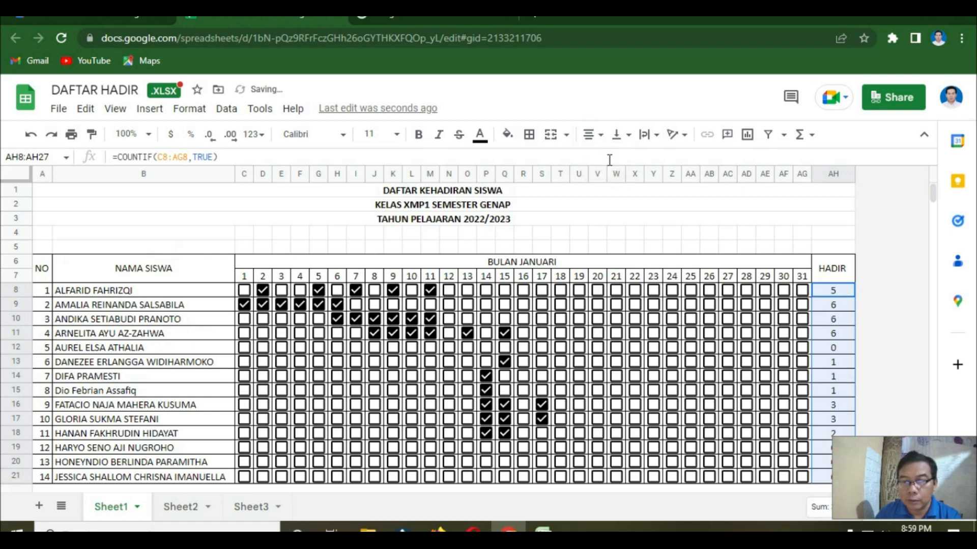
# Step: Tick days 1 to 8 for student number 5 in row 12
pyautogui.click(835, 347)
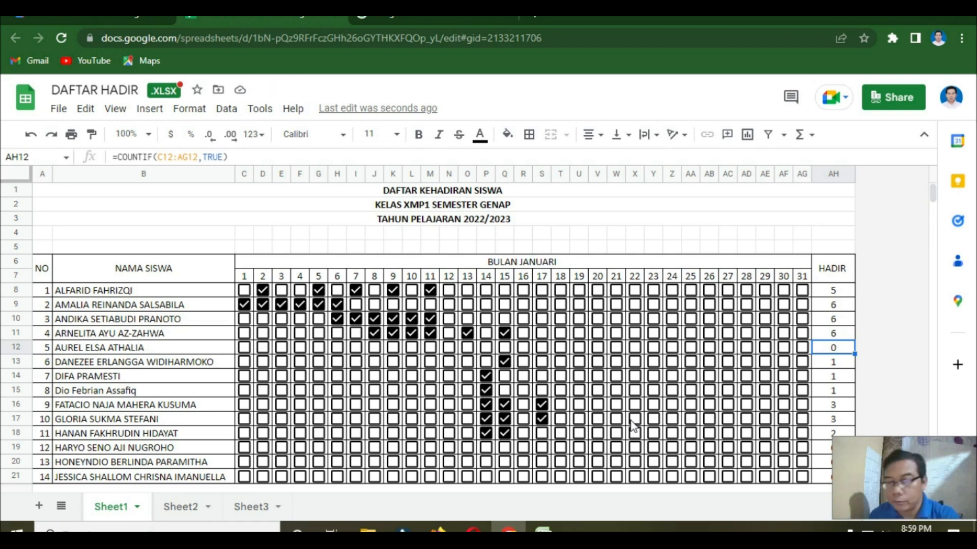
pyautogui.click(245, 347)
pyautogui.click(262, 349)
pyautogui.click(281, 349)
pyautogui.click(301, 349)
pyautogui.click(319, 348)
pyautogui.click(337, 348)
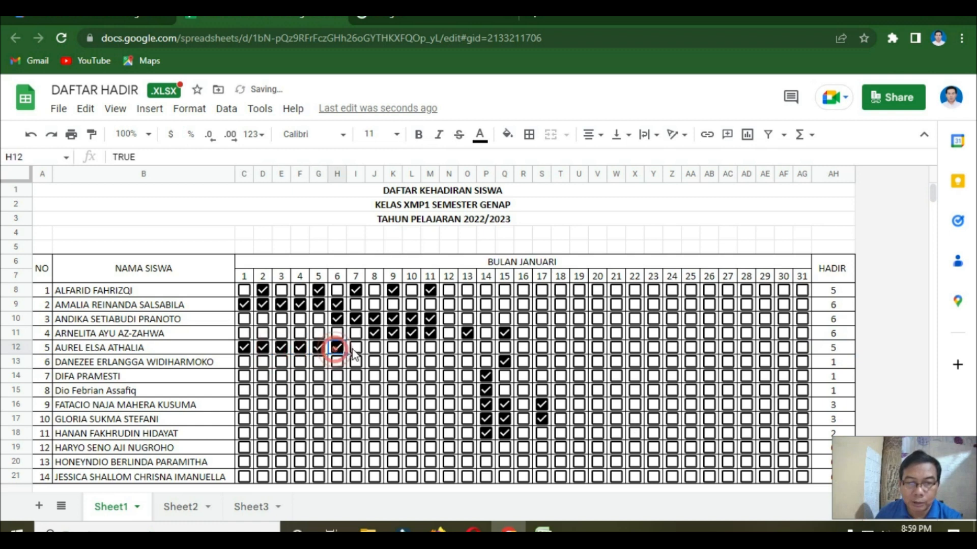
pyautogui.click(356, 349)
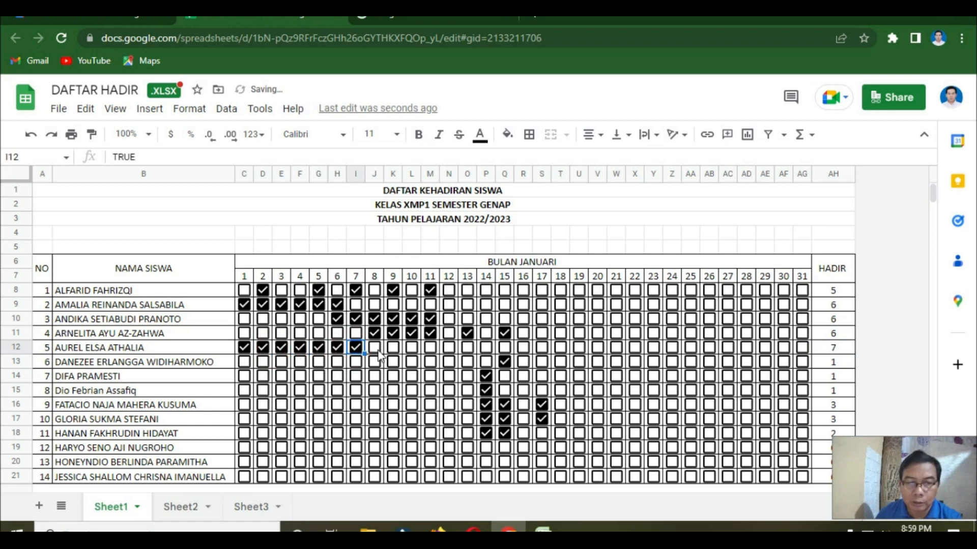
pyautogui.click(376, 348)
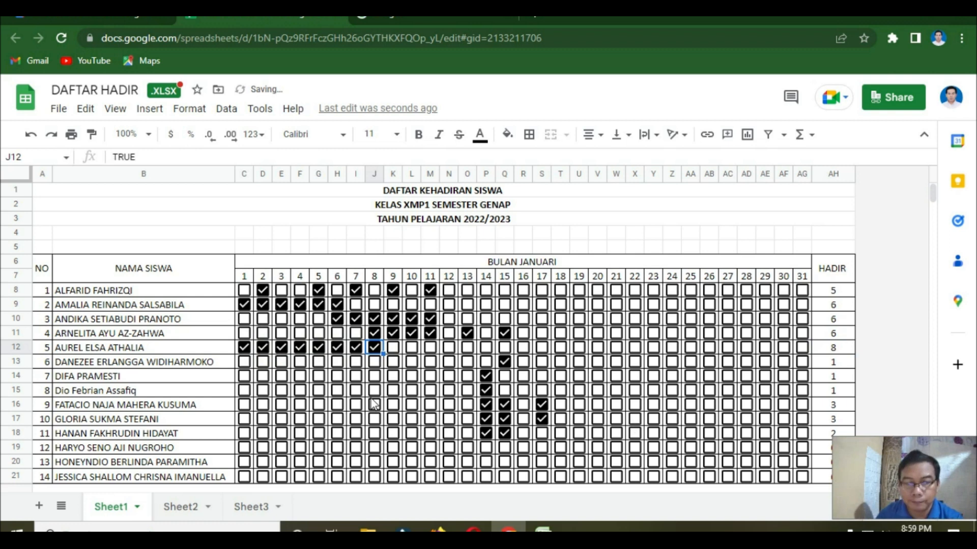
# Step: Untick day 6 in rows 9, 10 and 12
pyautogui.click(337, 305)
pyautogui.click(338, 319)
pyautogui.click(337, 347)
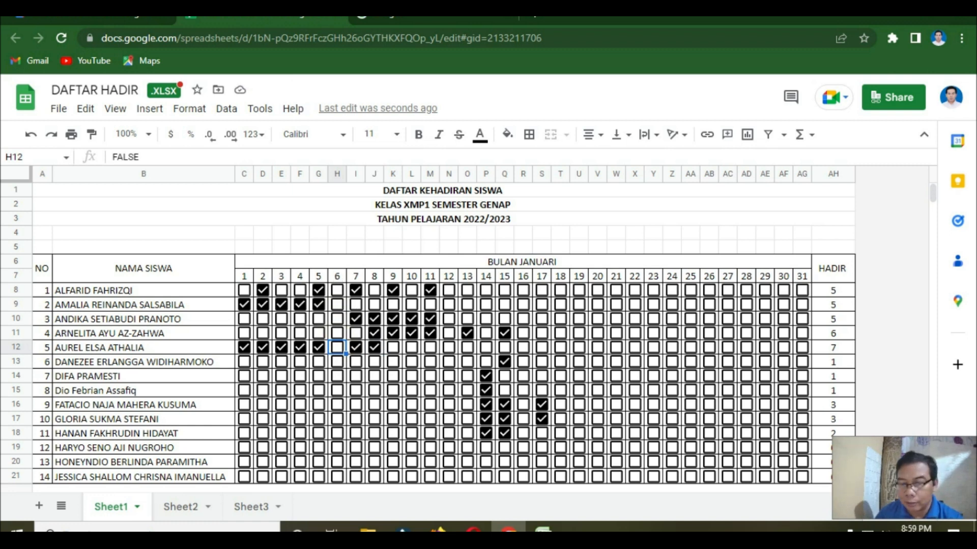
# Step: Check the system calendar for January 2023 and untick day 7 in rows 8, 10 and 12 and day 8 in rows 10 to 12
pyautogui.click(916, 528)
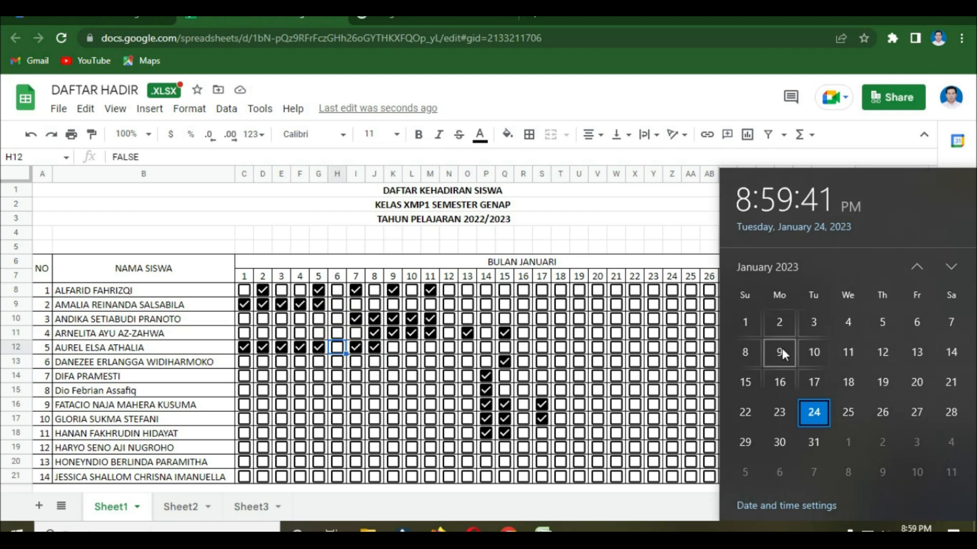
pyautogui.click(356, 291)
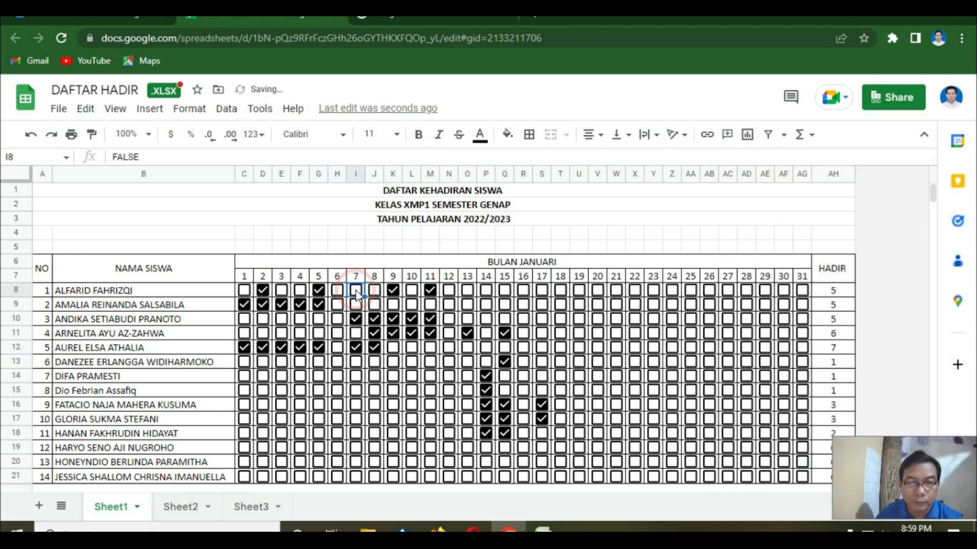
pyautogui.click(357, 320)
pyautogui.click(374, 320)
pyautogui.click(374, 334)
pyautogui.click(373, 348)
pyautogui.click(356, 348)
# Step: Fill the day header cells 7 and 8 in row 7 with red
pyautogui.moveTo(359, 280); pyautogui.dragTo(375, 279)
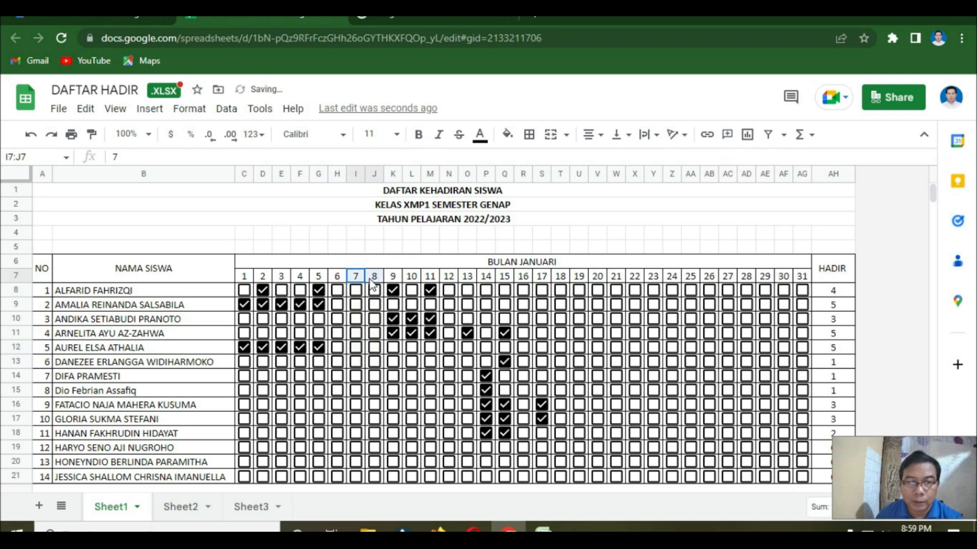
pyautogui.click(507, 134)
pyautogui.click(529, 200)
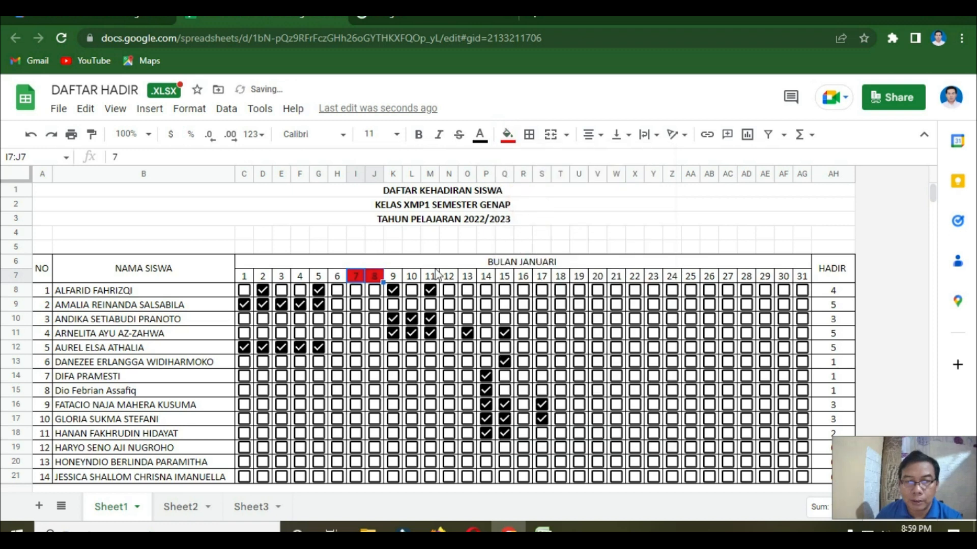
pyautogui.click(362, 262)
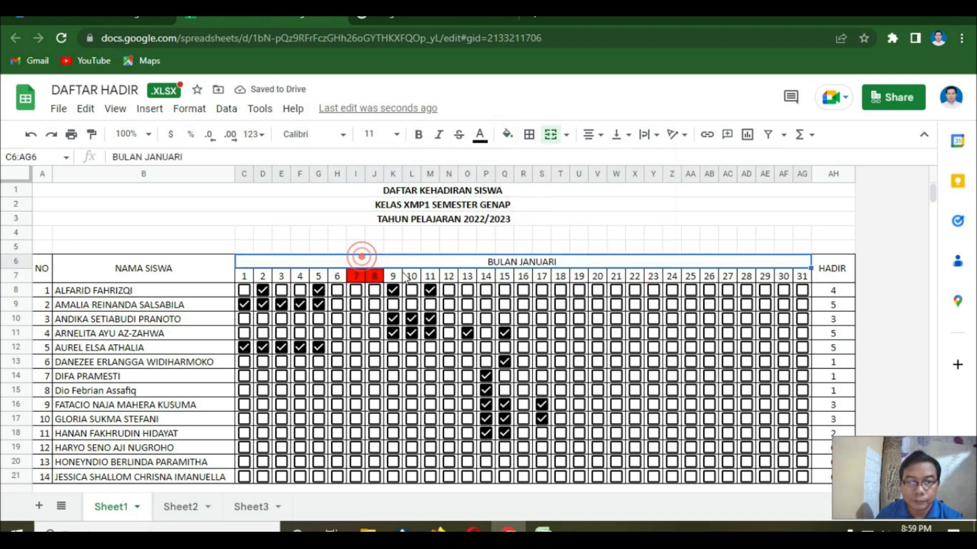
# Step: Fill the day 1 header cell in row 7 with red
pyautogui.click(339, 280)
pyautogui.press('Left')
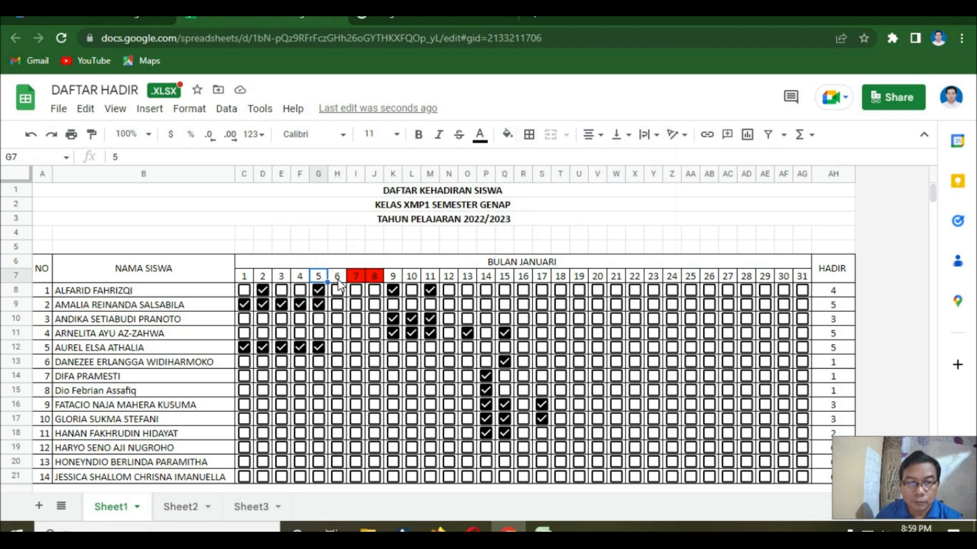
pyautogui.click(247, 280)
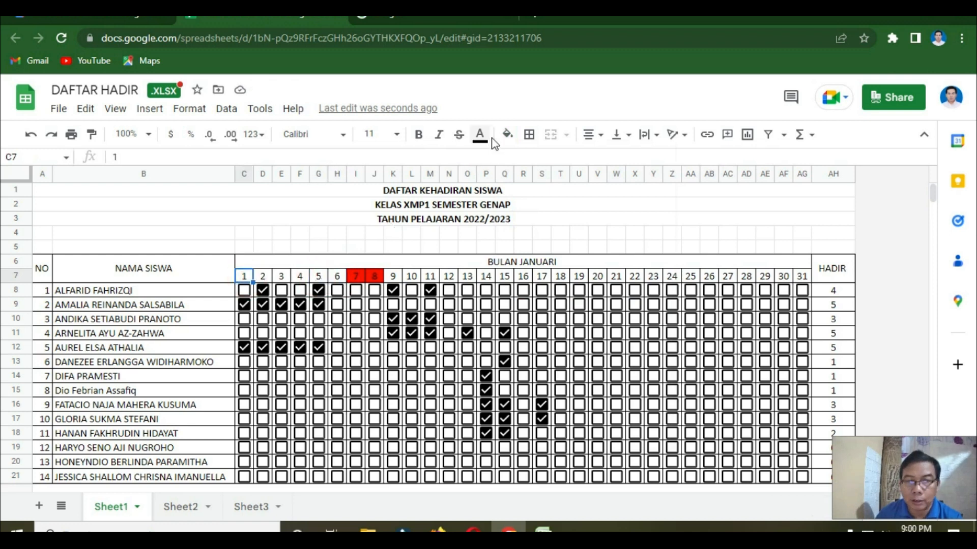
pyautogui.click(506, 135)
pyautogui.click(529, 198)
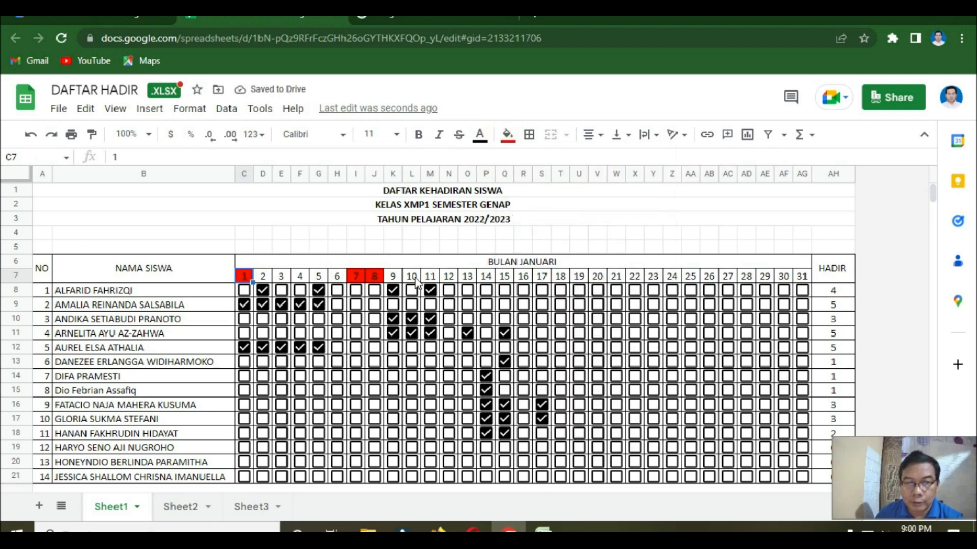
# Step: Fill the day header cells 14 and 15 in row 7 with red
pyautogui.click(487, 280)
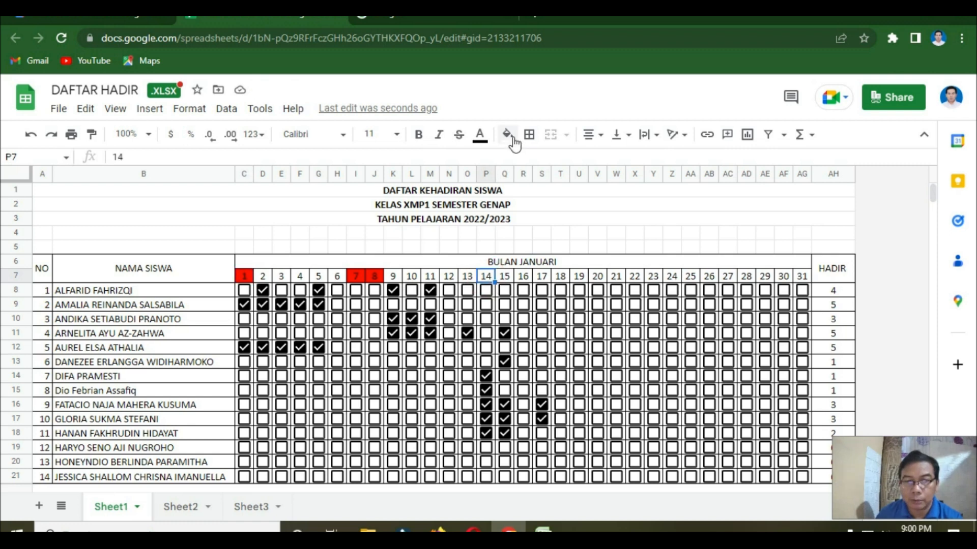
pyautogui.click(507, 135)
pyautogui.click(529, 202)
pyautogui.click(504, 278)
pyautogui.click(506, 135)
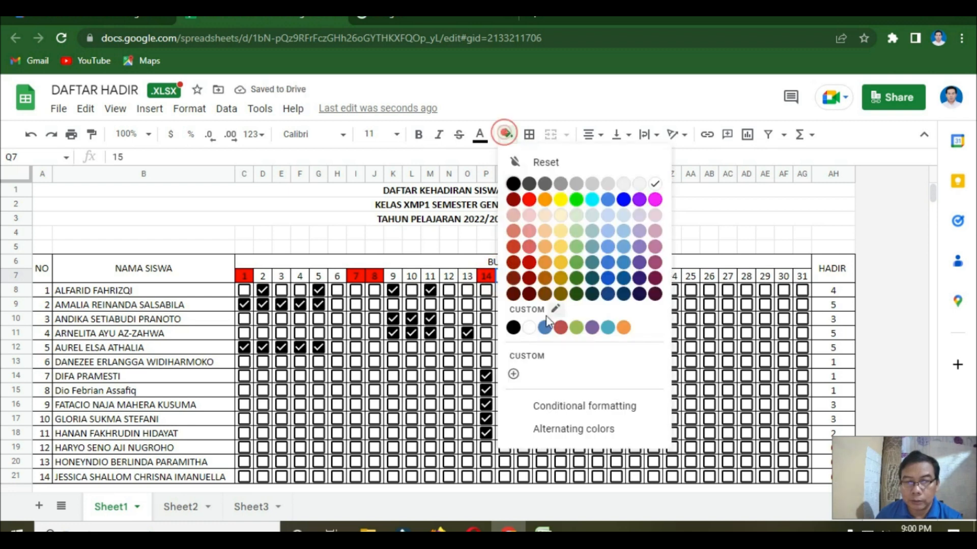
pyautogui.click(529, 200)
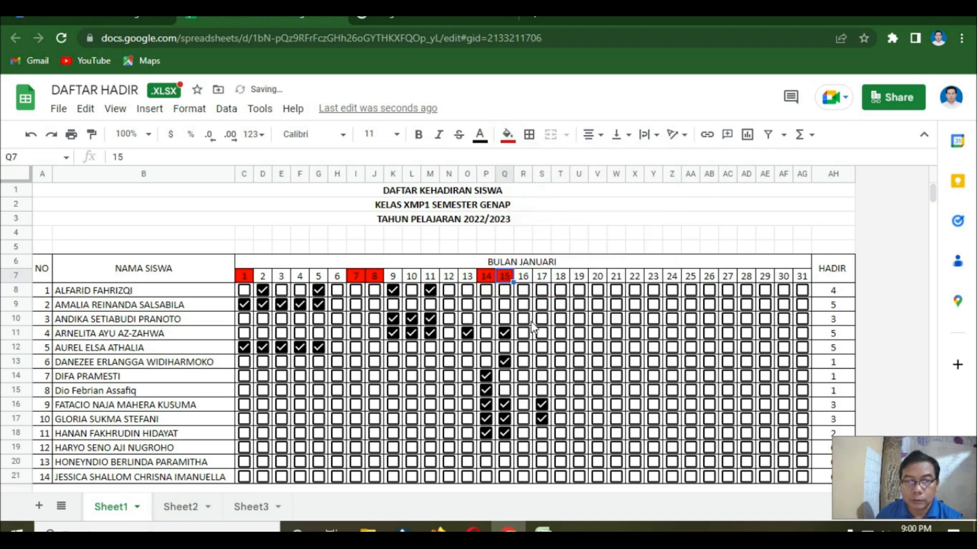
# Step: Tick day 16 for student number 3 in row 10 and fill the day header cells 21 and 22 with red
pyautogui.click(527, 320)
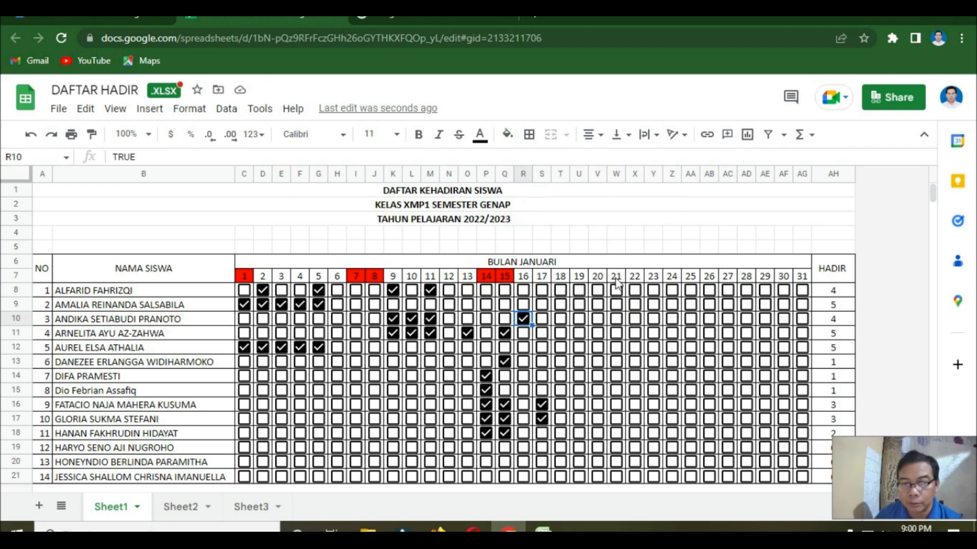
pyautogui.moveTo(619, 274); pyautogui.dragTo(633, 273)
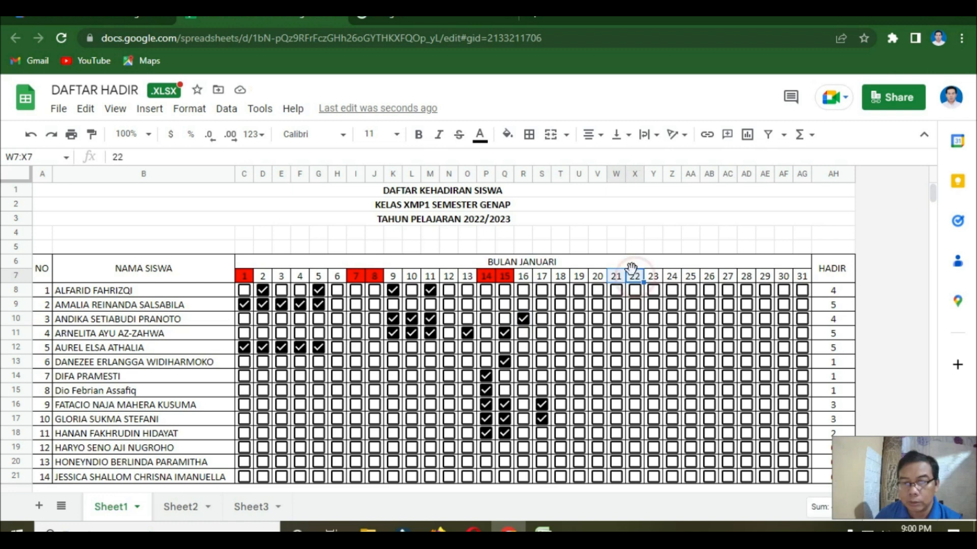
pyautogui.click(507, 135)
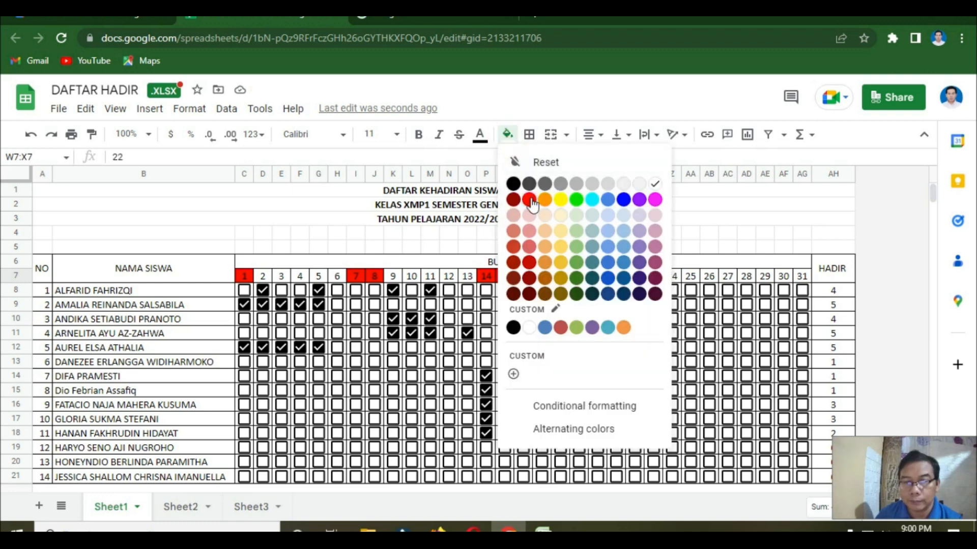
pyautogui.click(530, 197)
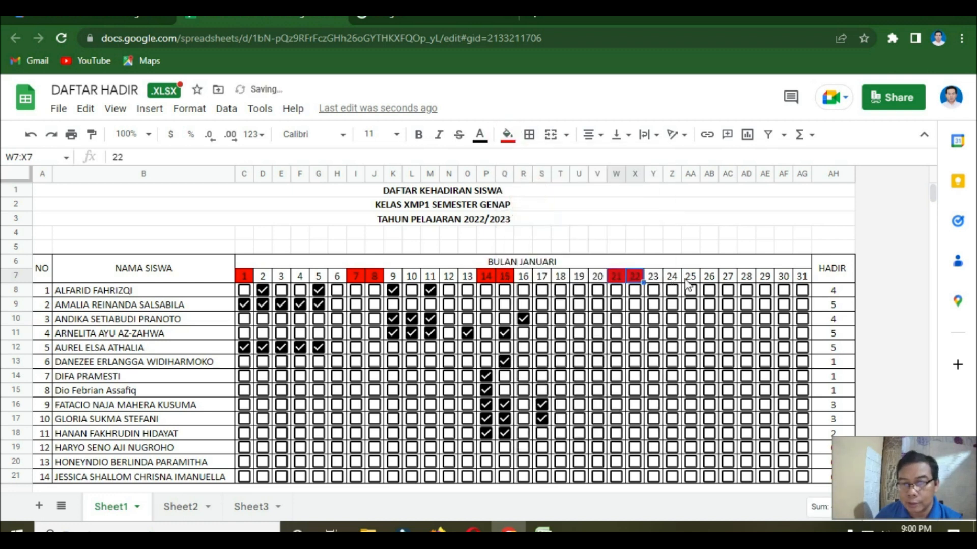
# Step: Fill the day header cells 28 and 29 with red and tick day 23 for student number 8 in row 15
pyautogui.click(751, 276)
pyautogui.keyDown('ctrl'); pyautogui.click(762, 277); pyautogui.keyUp('ctrl')
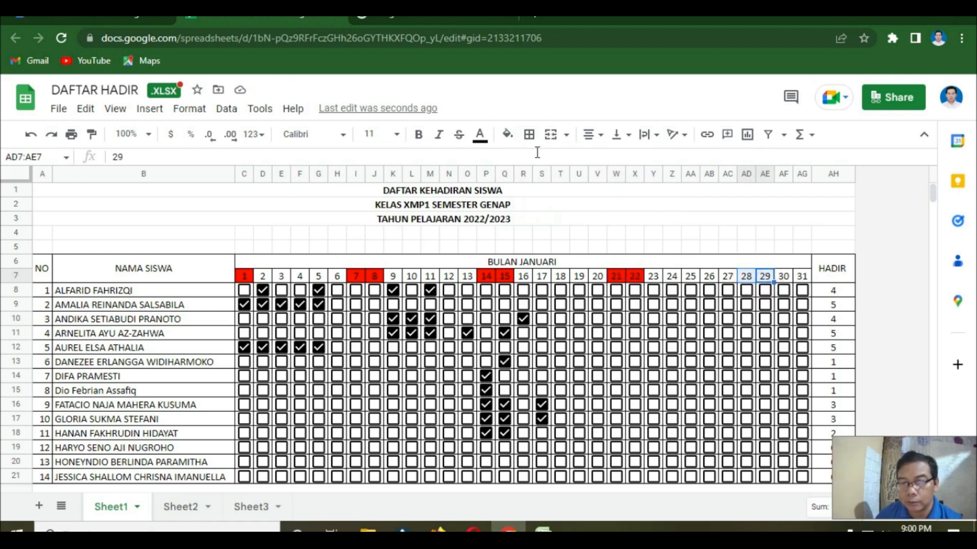
pyautogui.click(507, 134)
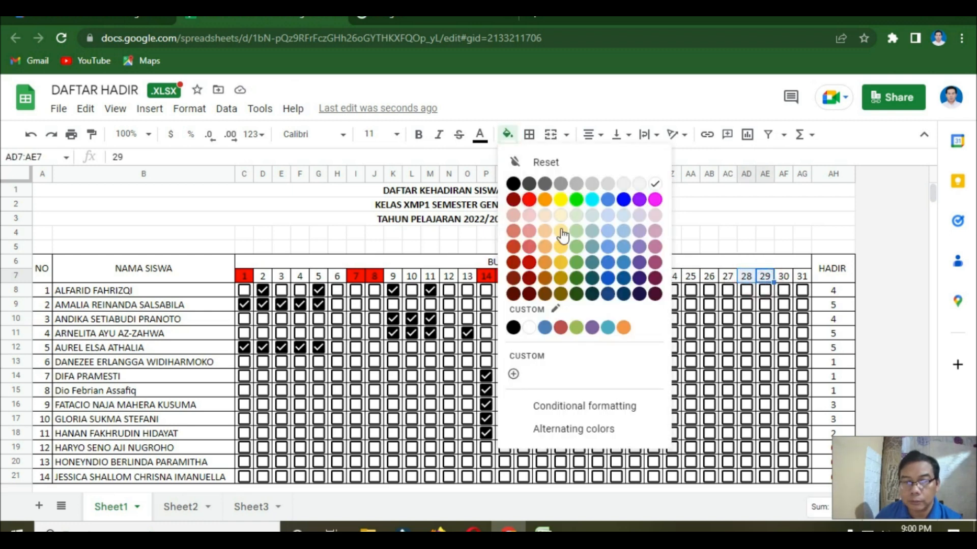
pyautogui.click(529, 200)
pyautogui.click(653, 390)
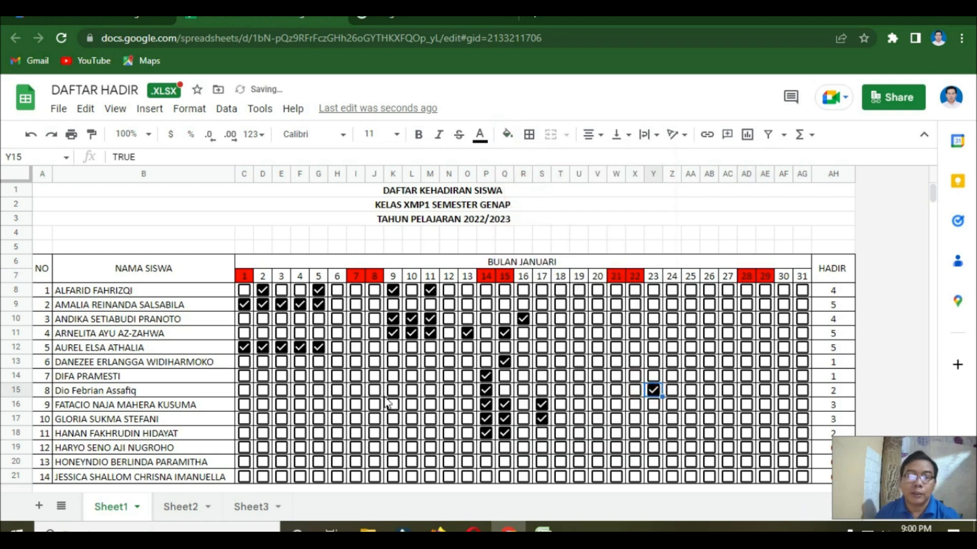
# Step: Examine the COUNTIF formulas and totals in the HADIR column, from the first student in row 8 down to the last
pyautogui.scroll(-2, 764, 351)
pyautogui.scroll(2, 737, 370)
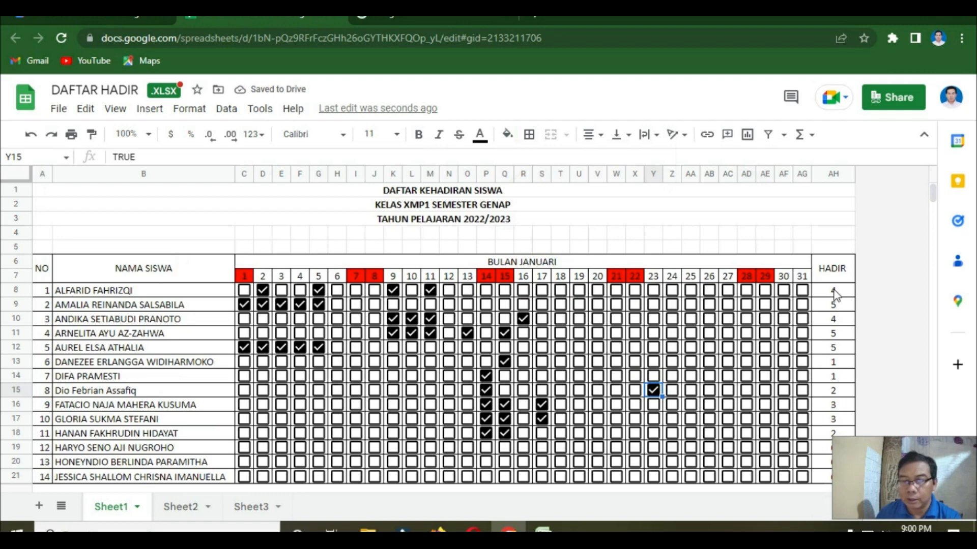
pyautogui.click(834, 290)
pyautogui.press('Down')
pyautogui.press('Down')
pyautogui.press('Down')
pyautogui.press('Down')
pyautogui.press('Down')
pyautogui.press('Down')
pyautogui.press('Down')
pyautogui.press('Down')
pyautogui.press('Down')
pyautogui.press('Down')
pyautogui.press('Down')
pyautogui.press('Down')
pyautogui.press('Down')
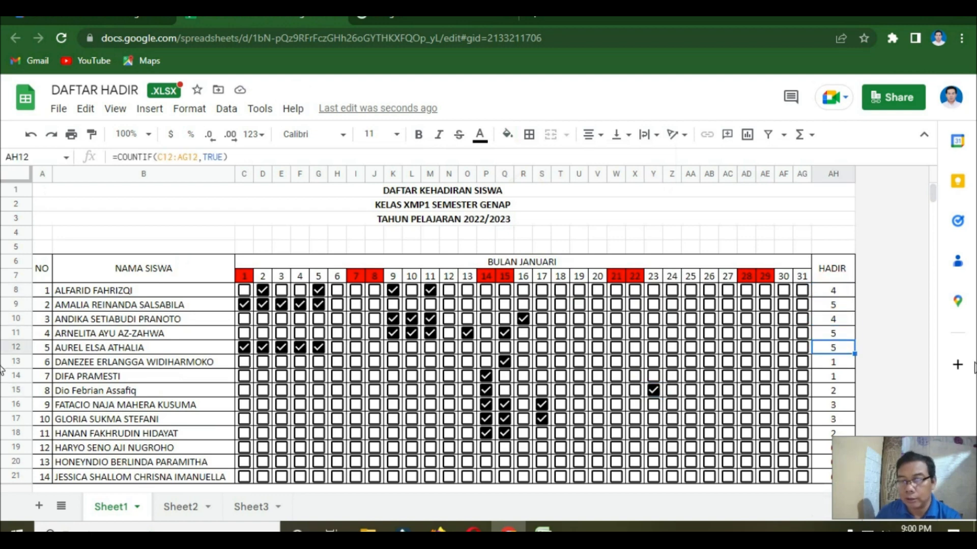
pyautogui.press('Down')
pyautogui.press('Down')
pyautogui.press('Down')
pyautogui.press('Down')
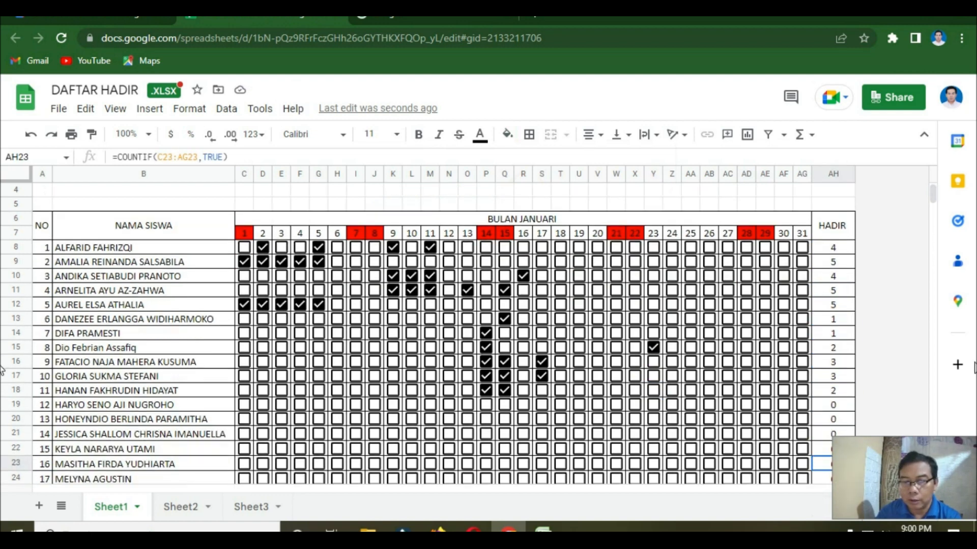
pyautogui.press('Up')
pyautogui.press('Up')
pyautogui.press('Up')
pyautogui.press('Up')
pyautogui.press('Up')
pyautogui.press('Up')
pyautogui.press('Up')
pyautogui.press('Up')
pyautogui.press('Up')
pyautogui.press('Up')
pyautogui.press('Up')
pyautogui.press('Up')
pyautogui.press('Up')
pyautogui.press('Up')
pyautogui.press('Up')
pyautogui.press('Up')
pyautogui.press('Up')
pyautogui.press('Up')
pyautogui.press('Up')
pyautogui.press('Up')
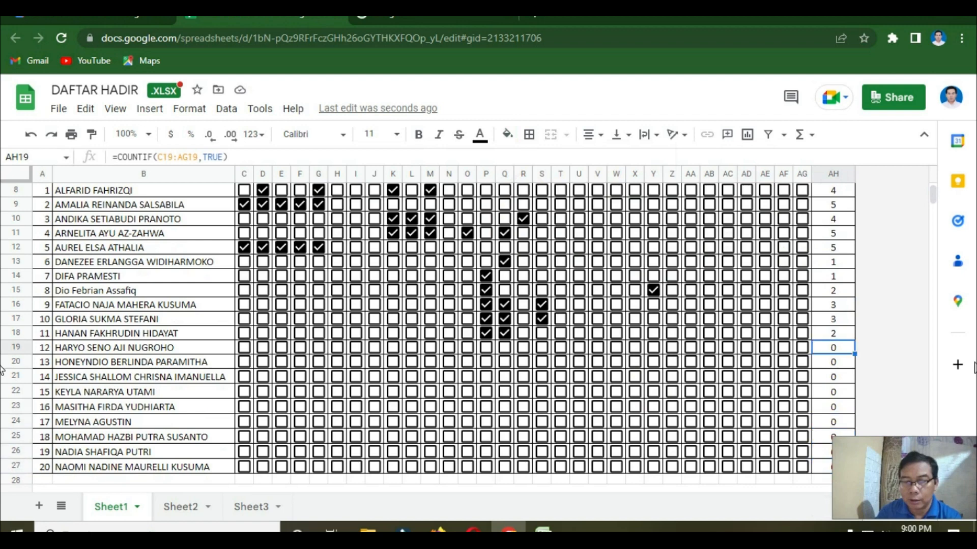
pyautogui.press('Down')
pyautogui.press('Down')
pyautogui.press('Down')
pyautogui.press('Down')
pyautogui.press('Down')
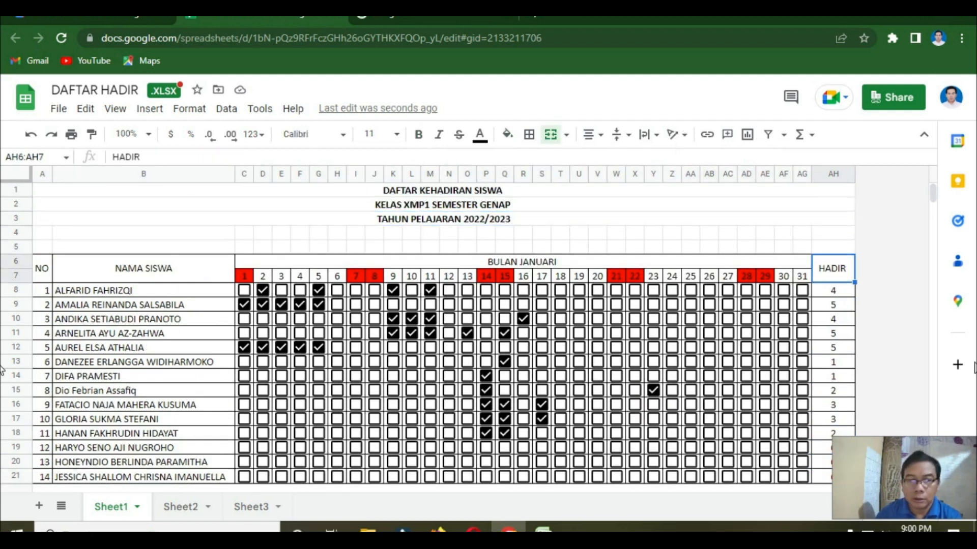
# Step: Insert one column directly before HADIR and copy the HADIR block AI6:AI27 into it, starting at AH6
pyautogui.rightClick(825, 180)
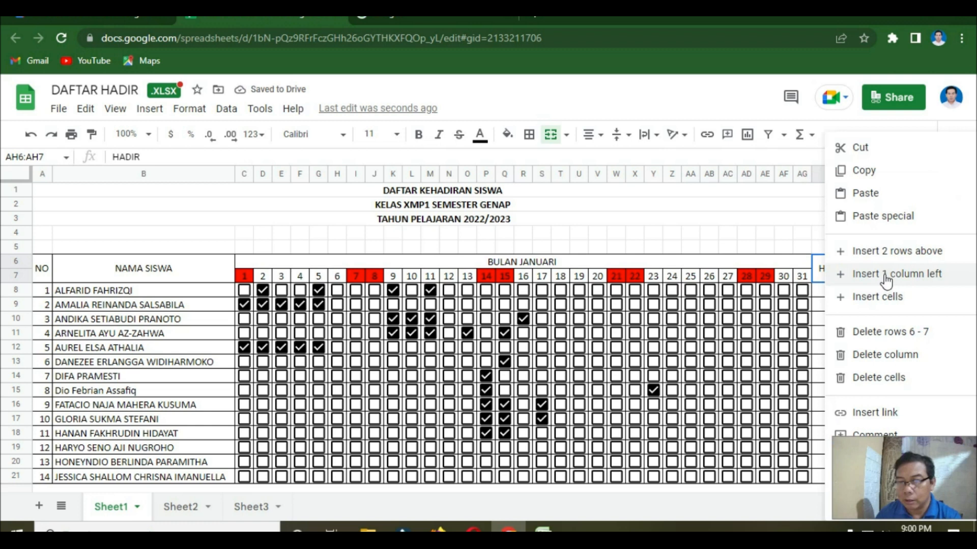
pyautogui.click(887, 278)
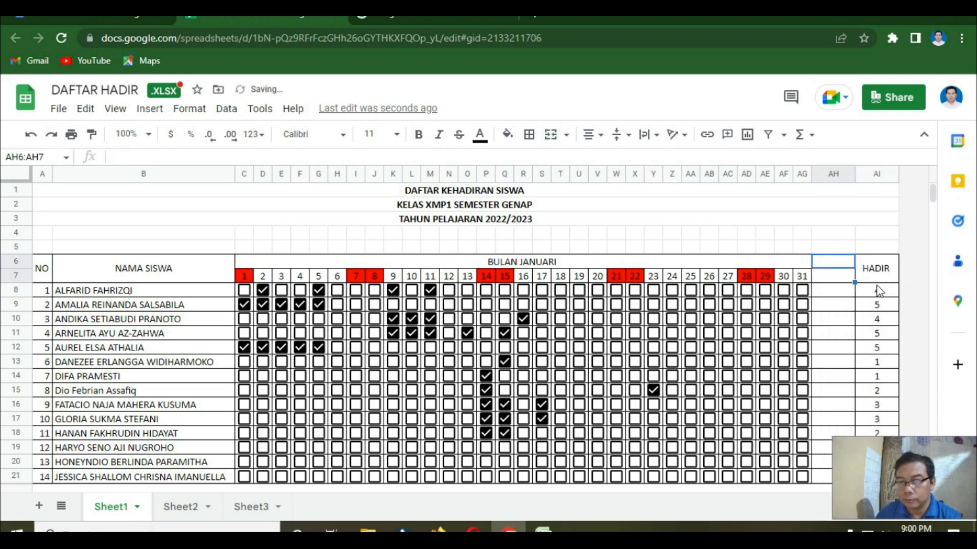
pyautogui.click(876, 277)
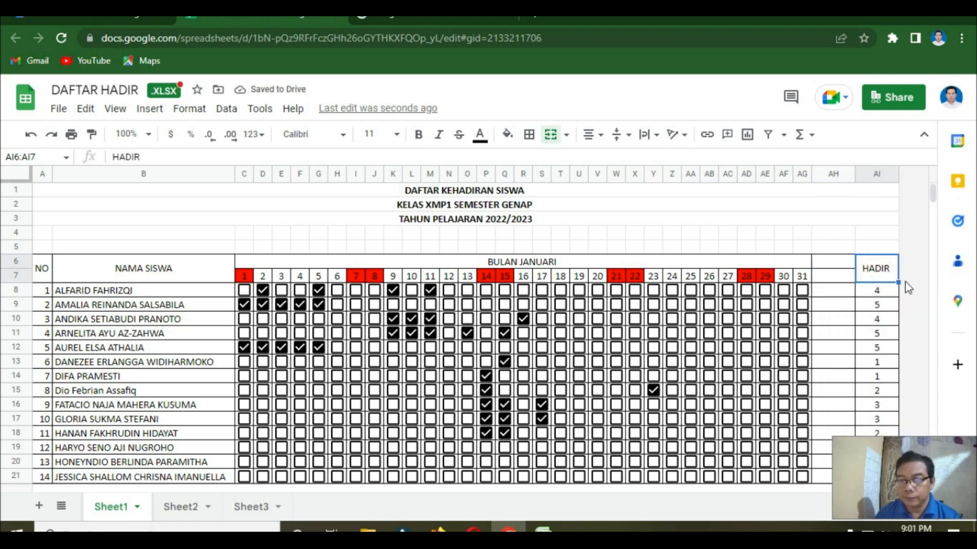
pyautogui.hotkey('shift', 'Down')
pyautogui.hotkey('shift', 'Down')
pyautogui.hotkey('shift', 'Down')
pyautogui.hotkey('shift', 'Down')
pyautogui.hotkey('shift', 'Down')
pyautogui.hotkey('shift', 'Down')
pyautogui.hotkey('shift', 'Down')
pyautogui.hotkey('shift', 'Down')
pyautogui.hotkey('shift', 'Down')
pyautogui.hotkey('shift', 'Down')
pyautogui.hotkey('shift', 'Down')
pyautogui.hotkey('shift', 'Down')
pyautogui.hotkey('shift', 'Down')
pyautogui.hotkey('shift', 'Down')
pyautogui.hotkey('shift', 'Down')
pyautogui.hotkey('shift', 'Down')
pyautogui.hotkey('shift', 'Down')
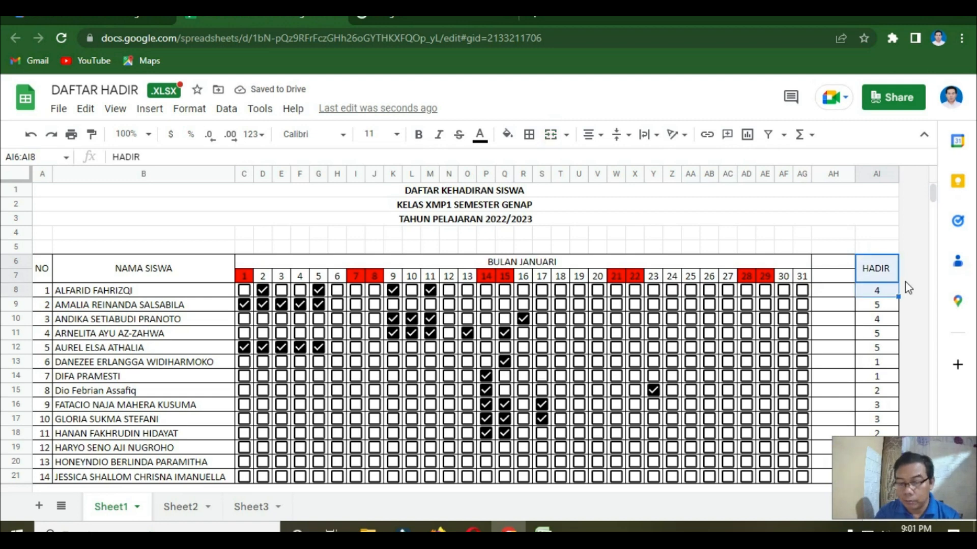
pyautogui.hotkey('shift', 'Down')
pyautogui.hotkey('shift', 'Down')
pyautogui.hotkey('shift', 'Down')
pyautogui.hotkey('shift', 'Down')
pyautogui.hotkey('shift', 'Down')
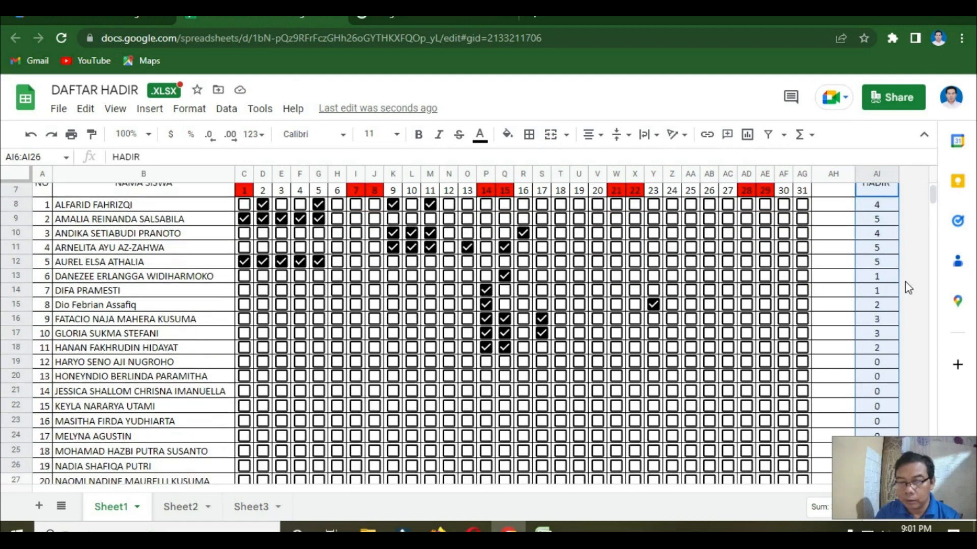
pyautogui.hotkey('shift', 'Up')
pyautogui.hotkey('shift', 'Up')
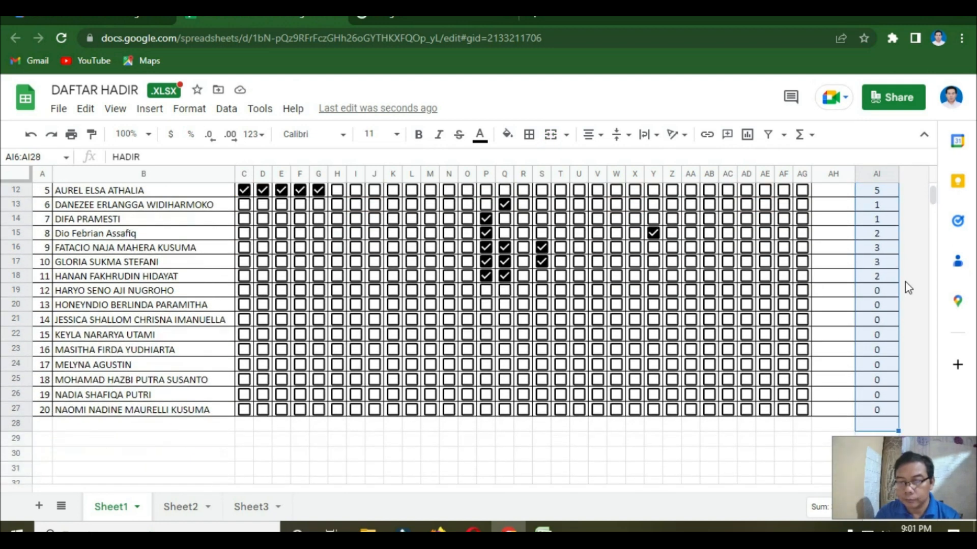
pyautogui.hotkey('ctrl', 'c')
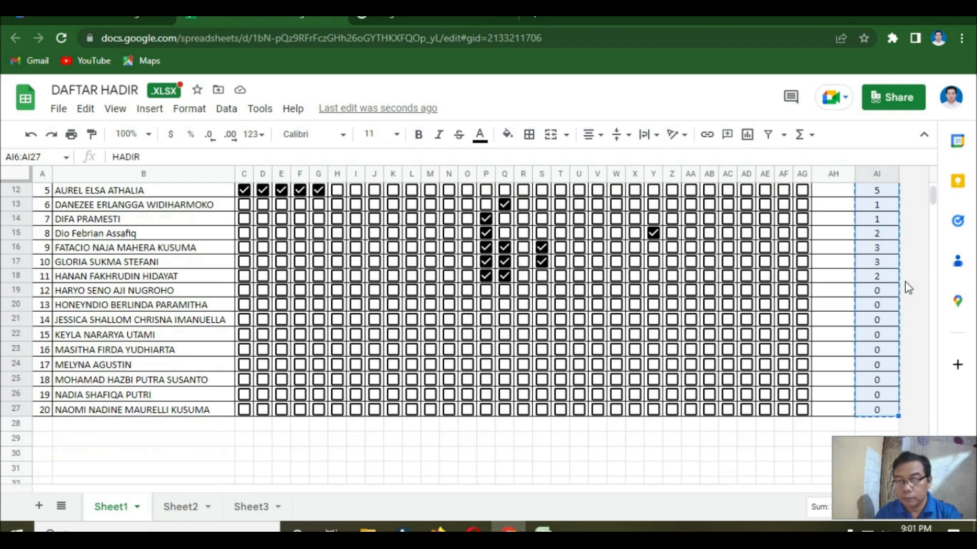
pyautogui.scroll(4, 905, 282)
pyautogui.click(835, 252)
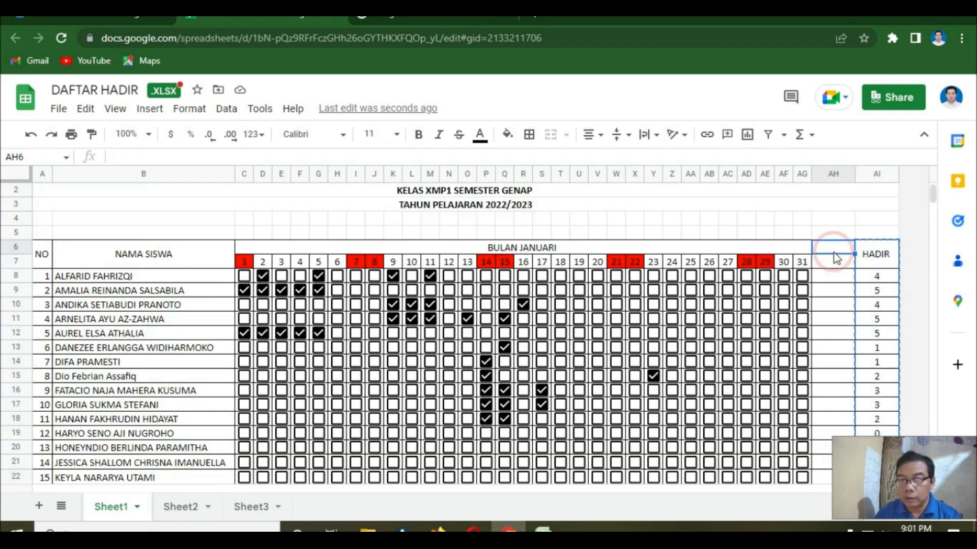
pyautogui.hotkey('ctrl', 'v')
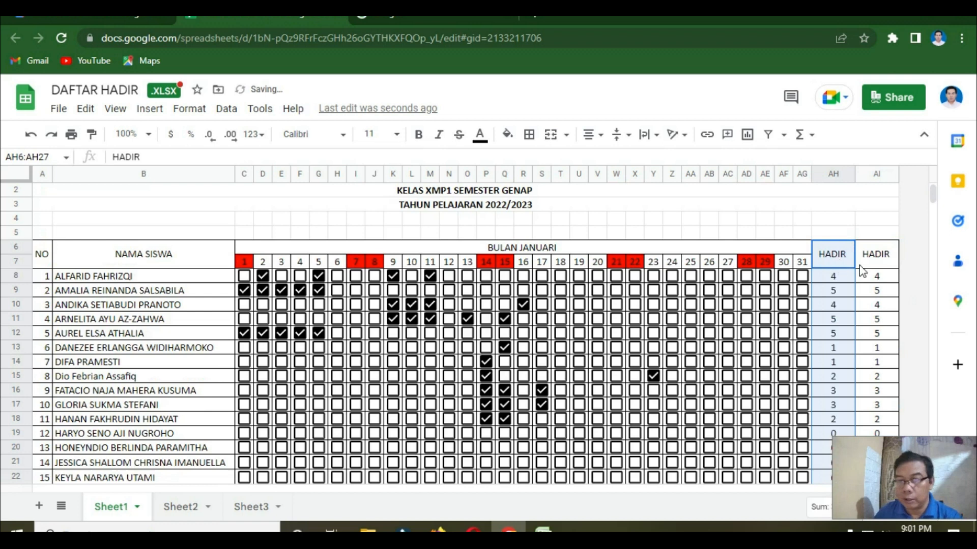
# Step: Replace the duplicate HADIR header in AI6 with PROSENTASE and widen column AI to fit the text
pyautogui.click(880, 265)
pyautogui.write('pRE')
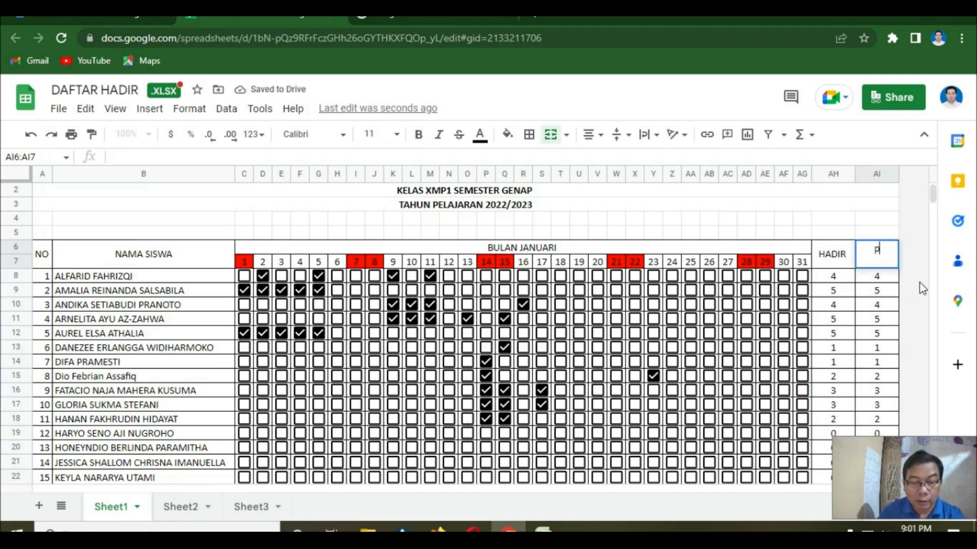
pyautogui.write('S')
pyautogui.press('BackSpace')
pyautogui.press('BackSpace')
pyautogui.press('BackSpace')
pyautogui.press('BackSpace')
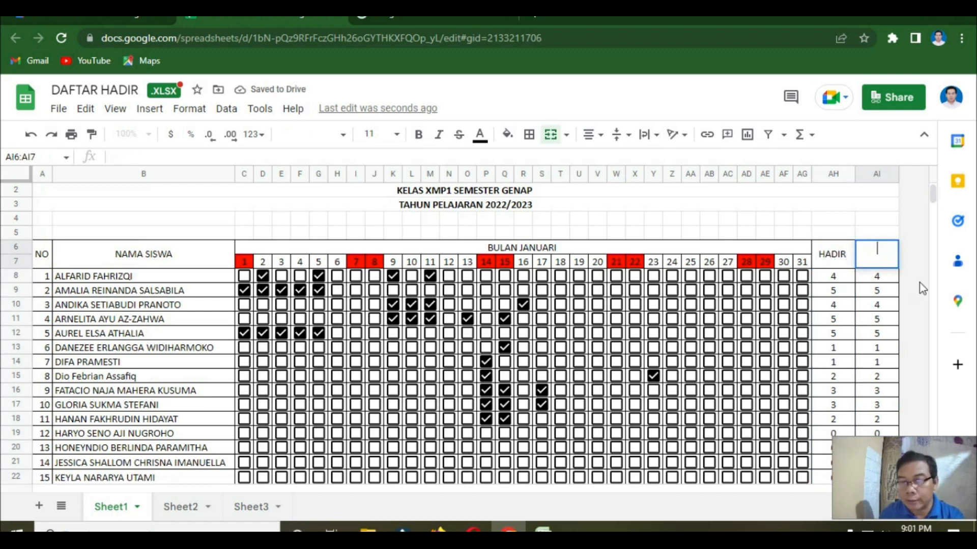
pyautogui.write('Prose')
pyautogui.press('BackSpace')
pyautogui.press('BackSpace')
pyautogui.press('BackSpace')
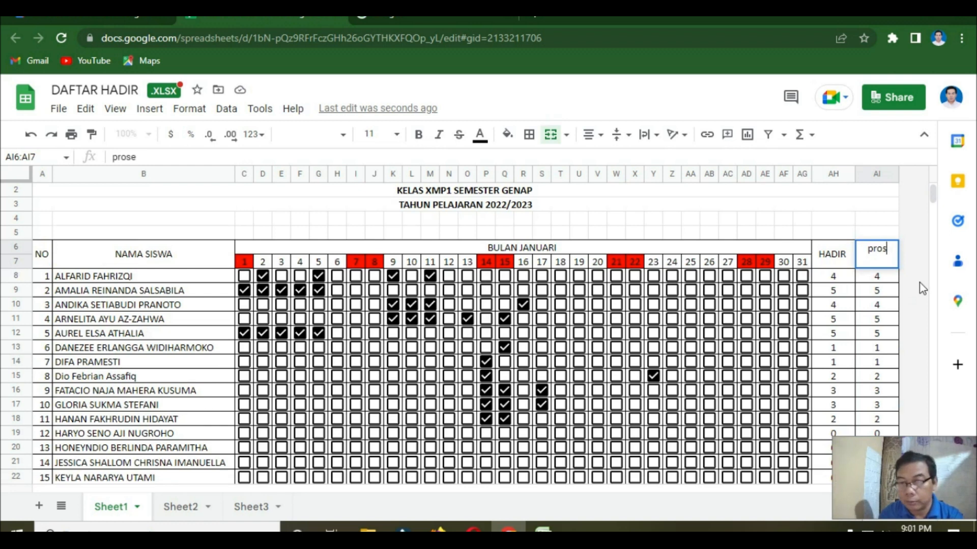
pyautogui.write('OSENTASE')
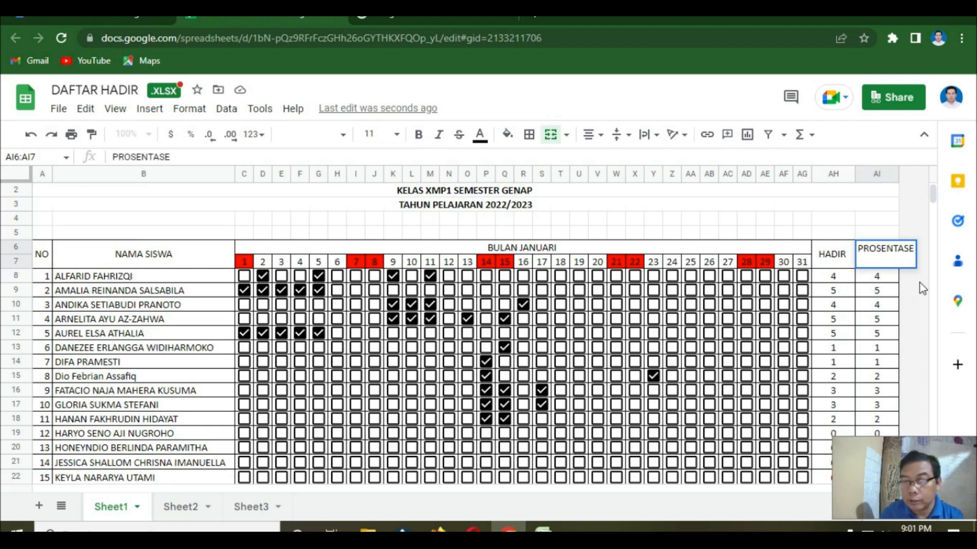
pyautogui.press('Return')
pyautogui.press('Up')
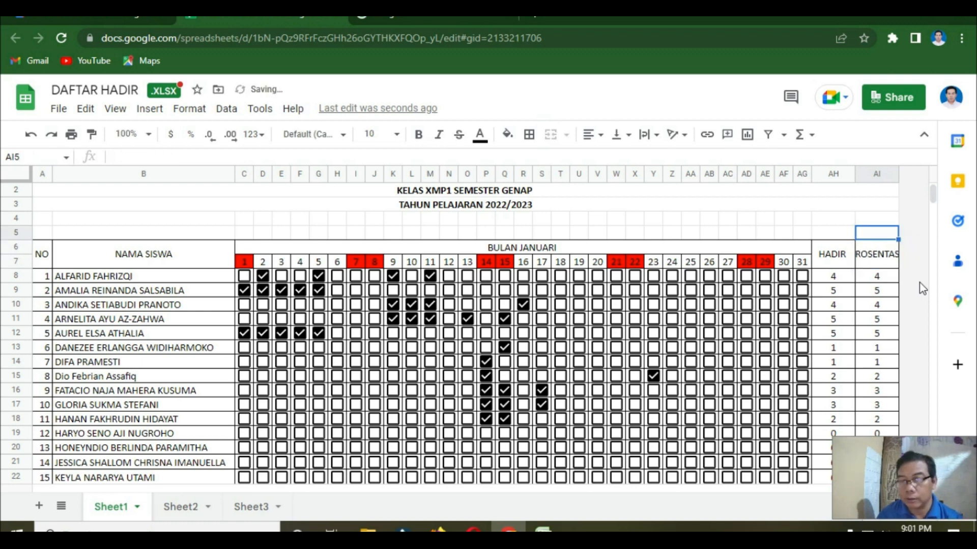
pyautogui.click(872, 260)
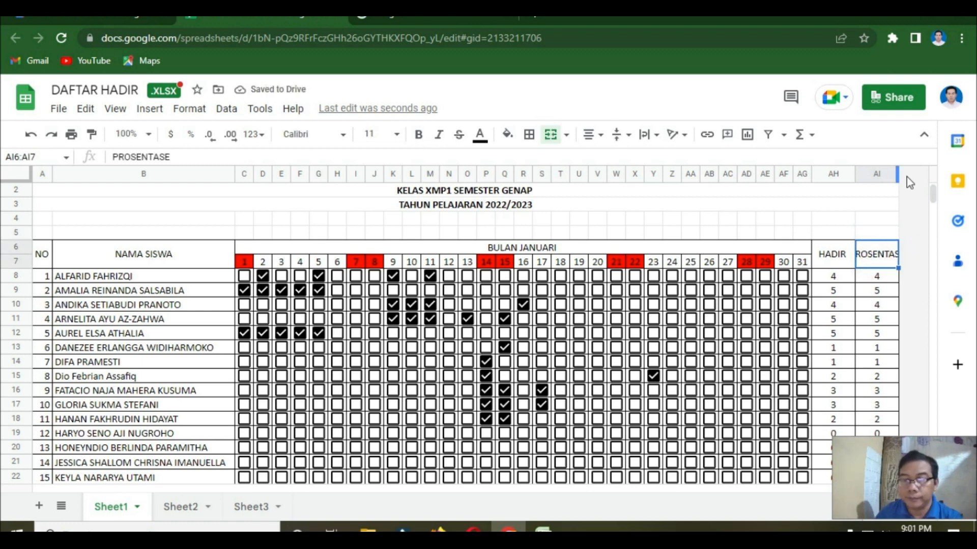
pyautogui.moveTo(900, 177); pyautogui.dragTo(918, 176)
pyautogui.moveTo(873, 280); pyautogui.dragTo(873, 291)
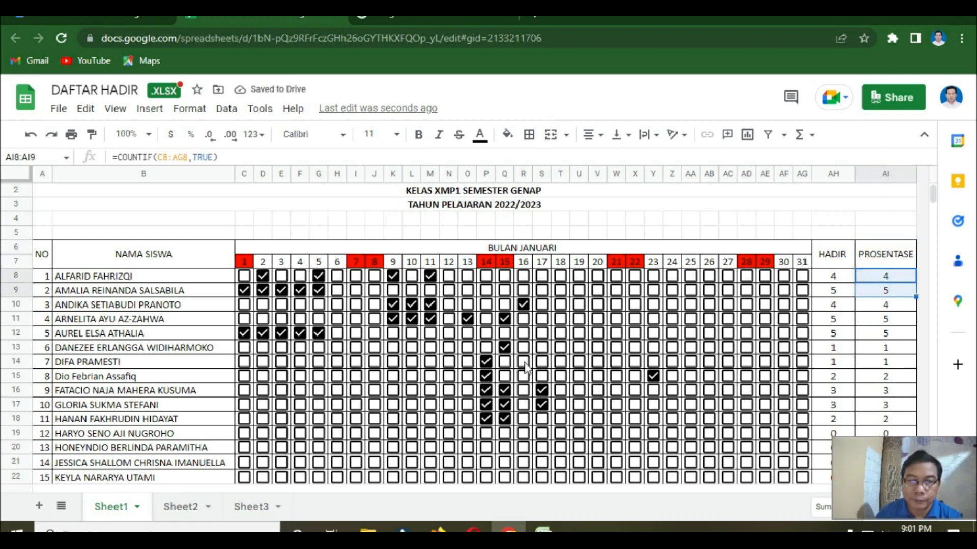
# Step: Tick days 10, 12, 13, 16 to 19, 24 to 27, 30 and 31 for student number 1 in row 8
pyautogui.click(412, 275)
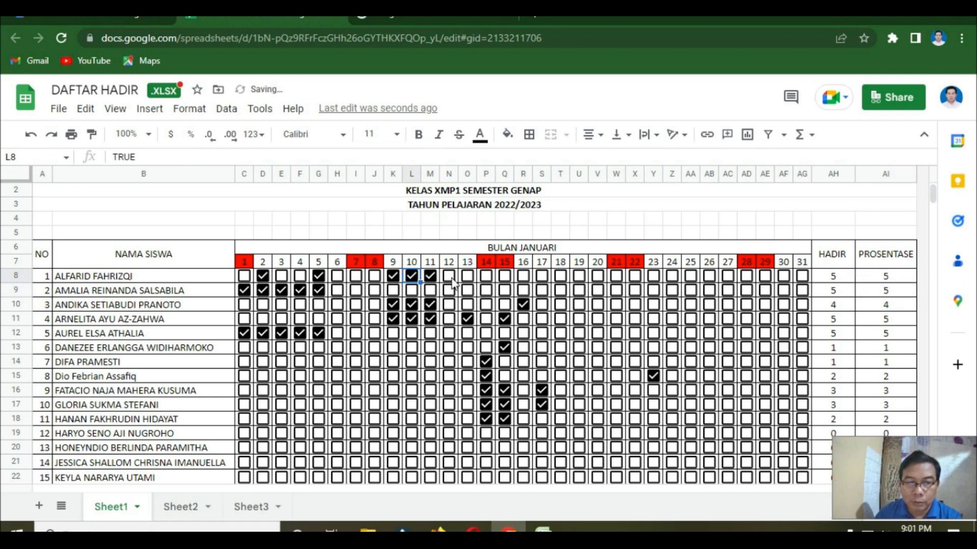
pyautogui.click(448, 276)
pyautogui.click(467, 275)
pyautogui.click(523, 275)
pyautogui.click(542, 276)
pyautogui.click(560, 276)
pyautogui.click(579, 276)
pyautogui.click(671, 275)
pyautogui.click(691, 276)
pyautogui.click(709, 275)
pyautogui.click(728, 276)
pyautogui.click(783, 276)
pyautogui.click(803, 276)
# Step: Tick days 11 to 13, 18 to 20, 24 to 27, 30 and 31 for student number 2 in row 9
pyautogui.click(802, 290)
pyautogui.click(784, 290)
pyautogui.click(727, 290)
pyautogui.click(709, 290)
pyautogui.click(691, 290)
pyautogui.click(671, 290)
pyautogui.click(598, 290)
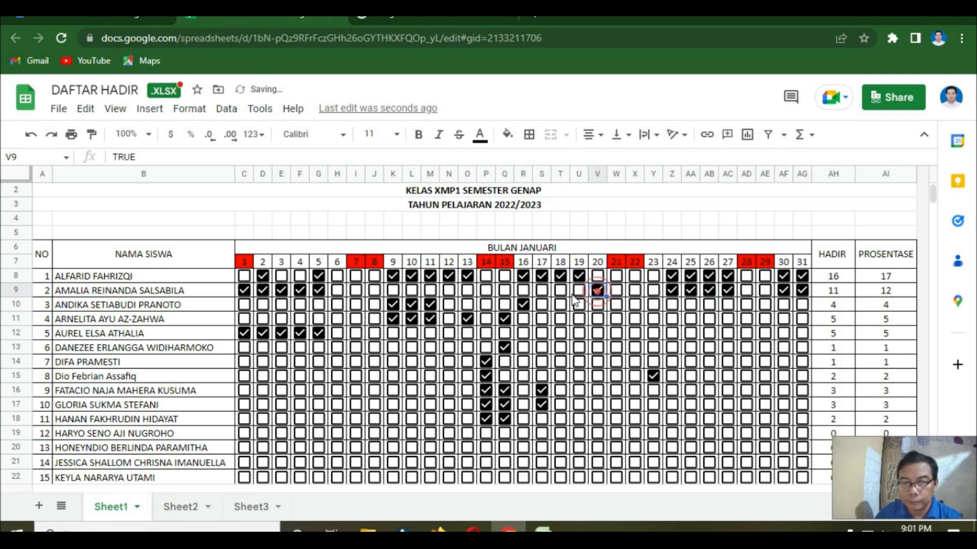
pyautogui.click(578, 290)
pyautogui.click(560, 290)
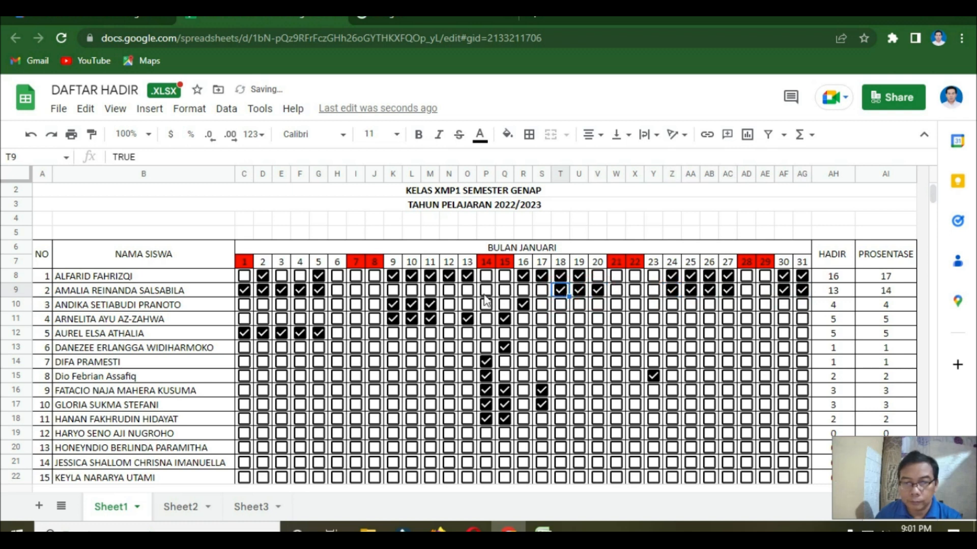
pyautogui.click(468, 290)
pyautogui.click(449, 290)
pyautogui.click(430, 290)
# Step: Tick days 1 to 5 for student numbers 3 and 4 in rows 10 and 11
pyautogui.click(245, 304)
pyautogui.click(244, 319)
pyautogui.click(263, 319)
pyautogui.click(263, 305)
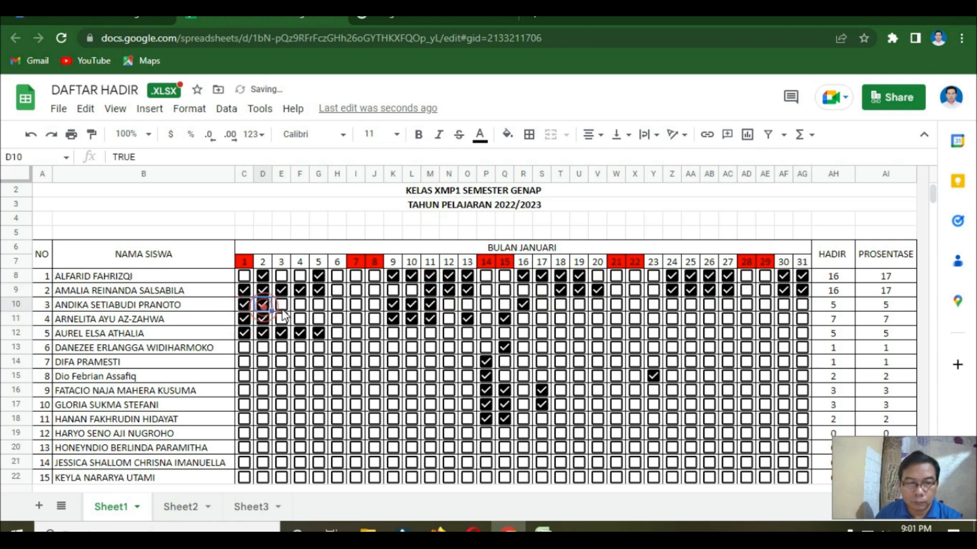
pyautogui.click(281, 304)
pyautogui.click(282, 319)
pyautogui.click(300, 304)
pyautogui.click(299, 319)
pyautogui.click(318, 304)
pyautogui.click(318, 320)
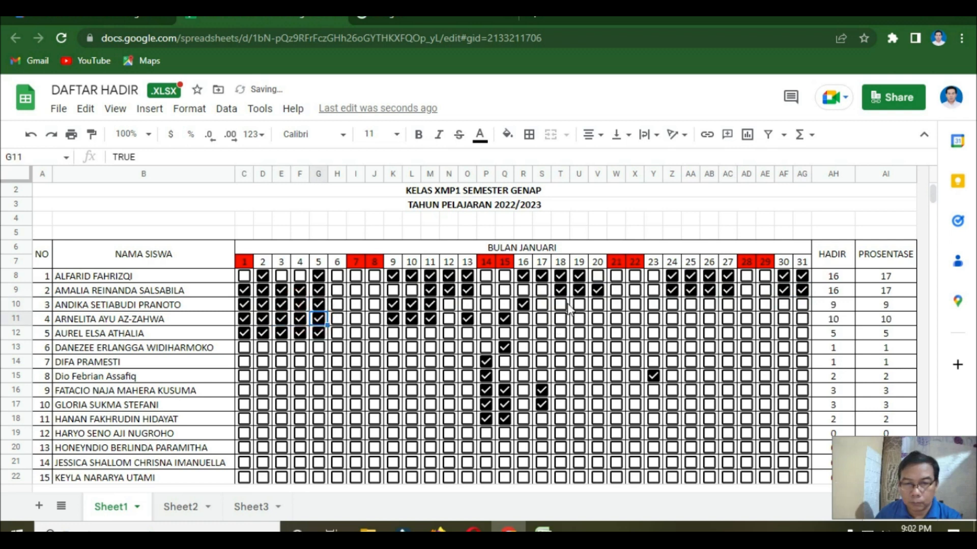
# Step: Tick days 19, 20, 24 to 27, 30 and 31 for student numbers 3 and 4 in rows 10 and 11
pyautogui.click(579, 305)
pyautogui.click(579, 319)
pyautogui.click(598, 305)
pyautogui.click(597, 319)
pyautogui.click(672, 305)
pyautogui.click(671, 319)
pyautogui.click(690, 304)
pyautogui.click(691, 319)
pyautogui.click(709, 305)
pyautogui.click(709, 319)
pyautogui.click(728, 304)
pyautogui.click(727, 319)
pyautogui.click(784, 304)
pyautogui.click(784, 319)
pyautogui.click(802, 304)
pyautogui.click(803, 319)
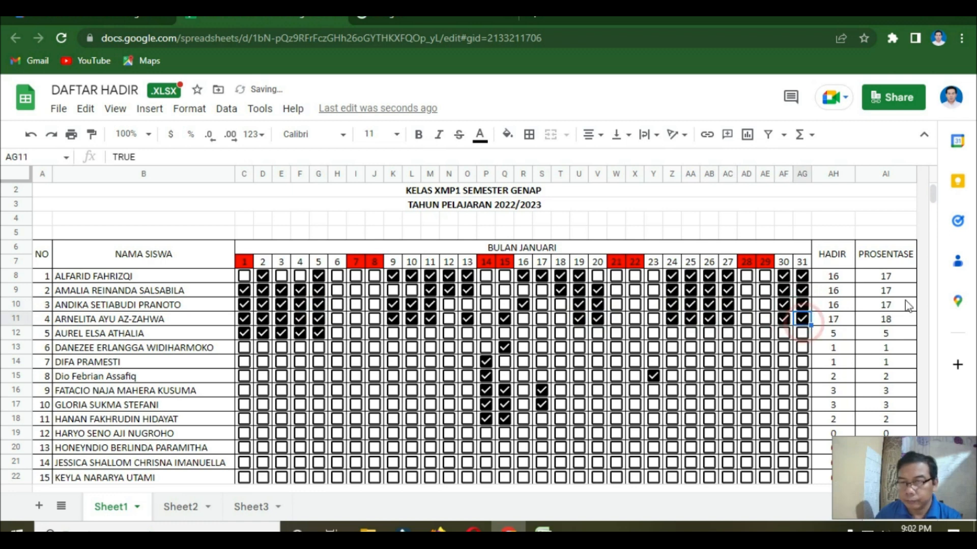
# Step: Clear the COUNTIF formulas from the PROSENTASE column in AI8:AI27
pyautogui.click(889, 282)
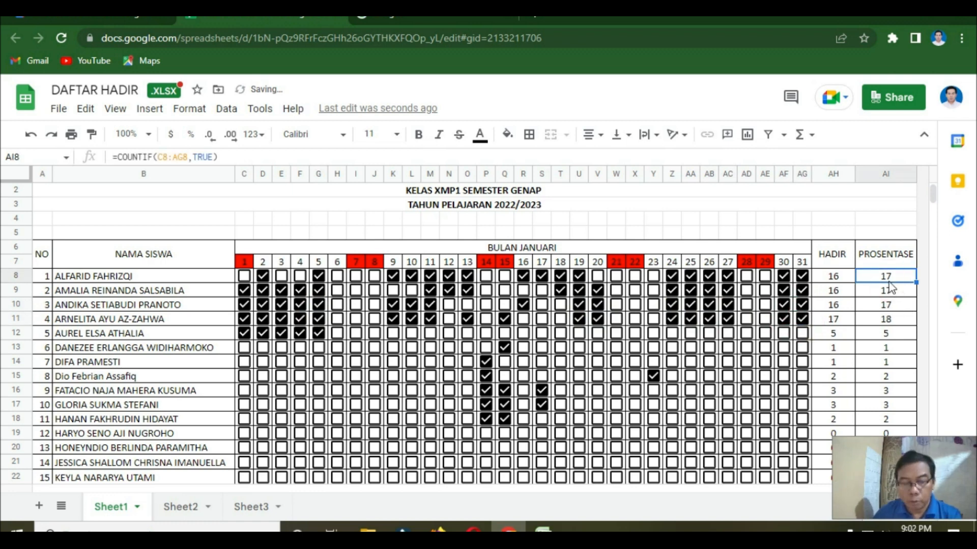
pyautogui.hotkey('shift', 'Down')
pyautogui.hotkey('shift', 'Down')
pyautogui.hotkey('shift', 'Down')
pyautogui.hotkey('shift', 'Down')
pyautogui.hotkey('shift', 'Down')
pyautogui.hotkey('shift', 'Down')
pyautogui.hotkey('shift', 'Down')
pyautogui.hotkey('shift', 'Down')
pyautogui.hotkey('shift', 'Down')
pyautogui.hotkey('shift', 'Down')
pyautogui.hotkey('shift', 'Down')
pyautogui.hotkey('shift', 'Down')
pyautogui.hotkey('shift', 'Down')
pyautogui.hotkey('shift', 'Down')
pyautogui.hotkey('shift', 'Down')
pyautogui.hotkey('shift', 'Down')
pyautogui.hotkey('shift', 'Down')
pyautogui.hotkey('shift', 'Down')
pyautogui.hotkey('shift', 'Down')
pyautogui.hotkey('shift', 'Down')
pyautogui.hotkey('shift', 'Down')
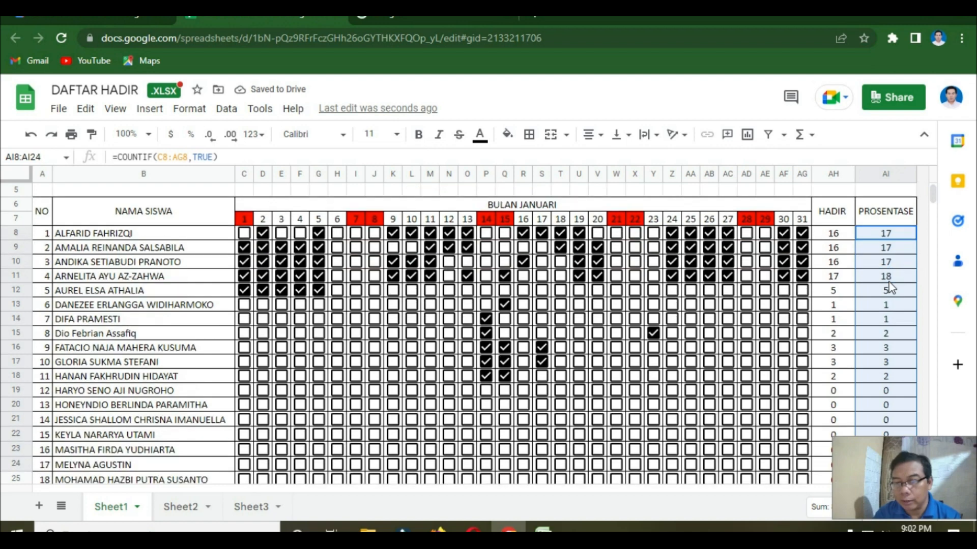
pyautogui.hotkey('shift', 'Down')
pyautogui.hotkey('shift', 'Down')
pyautogui.hotkey('shift', 'Up')
pyautogui.hotkey('shift', 'Up')
pyautogui.hotkey('shift', 'Up')
pyautogui.hotkey('shift', 'Up')
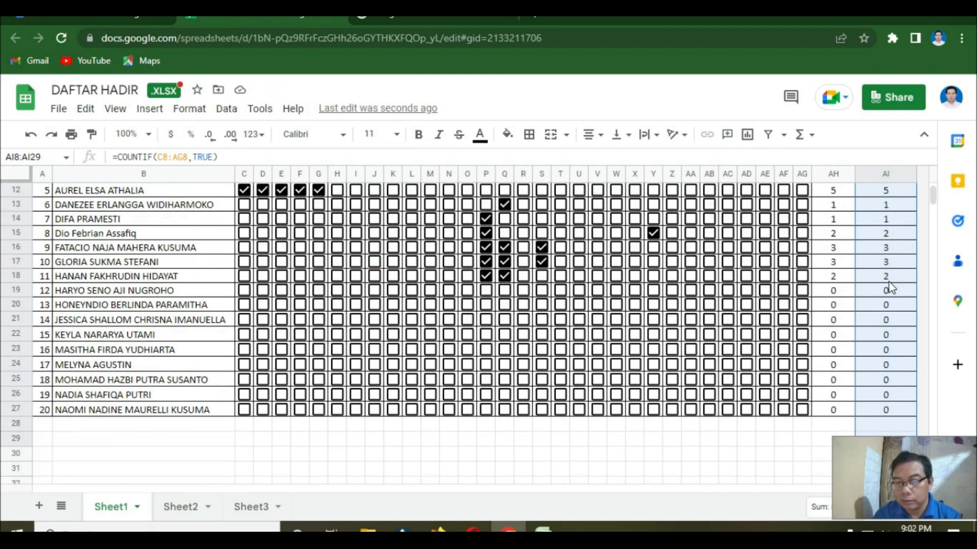
pyautogui.press('Delete')
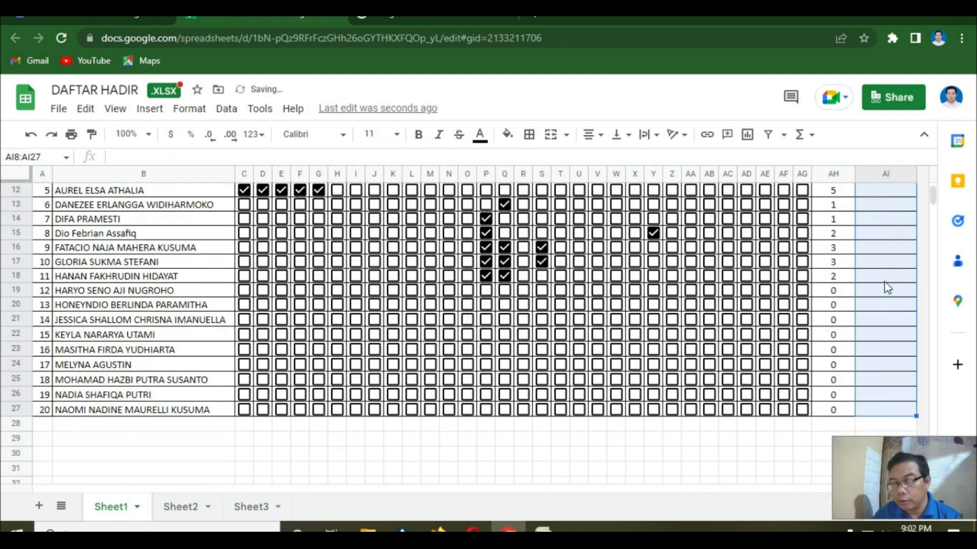
# Step: Enter the formula =((AH8/22)*100%) in PROSENTASE cell AI8 for student number 1
pyautogui.scroll(3, 883, 286)
pyautogui.click(880, 276)
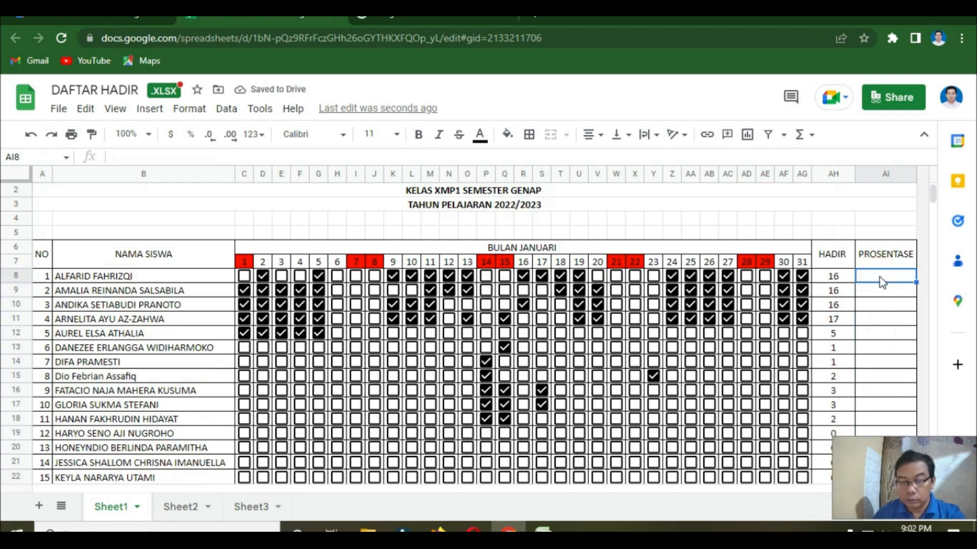
pyautogui.write('=')
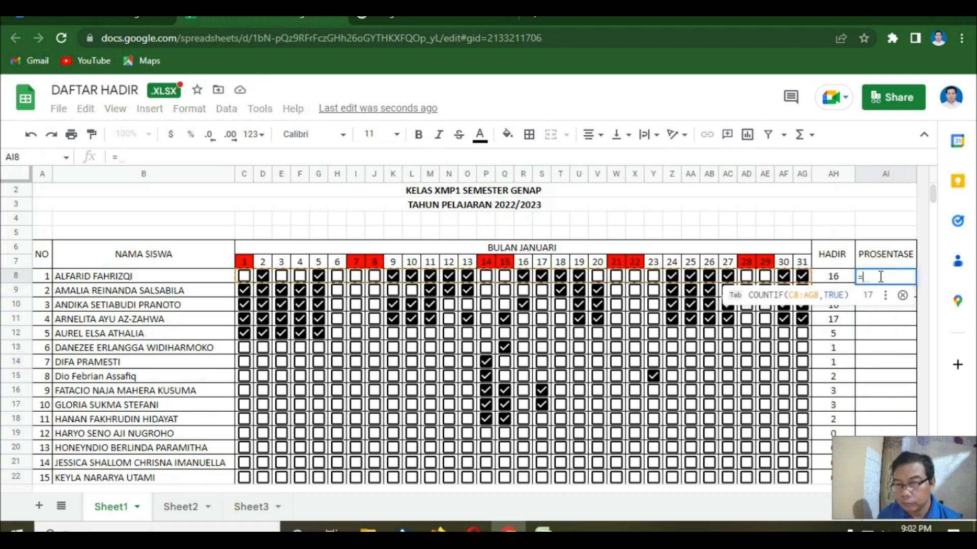
pyautogui.write('((')
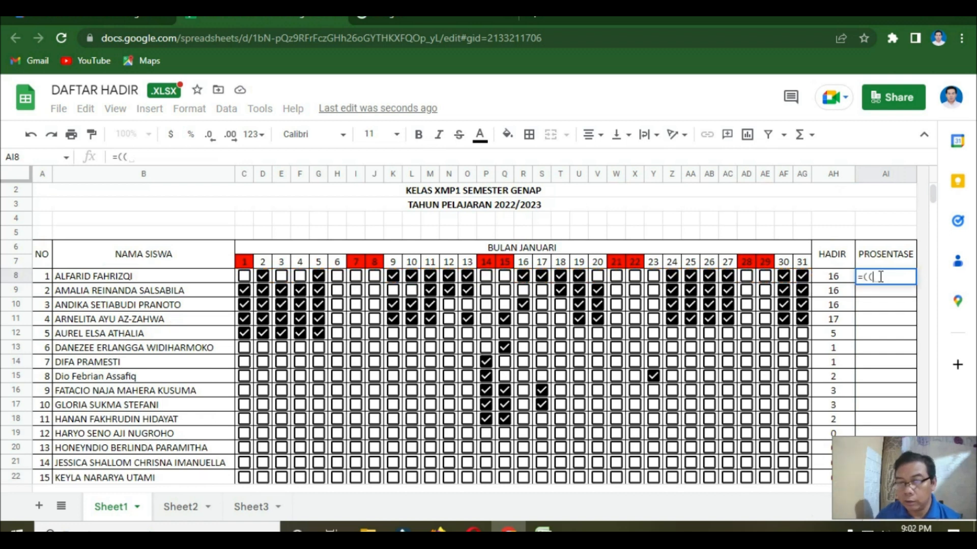
pyautogui.click(834, 280)
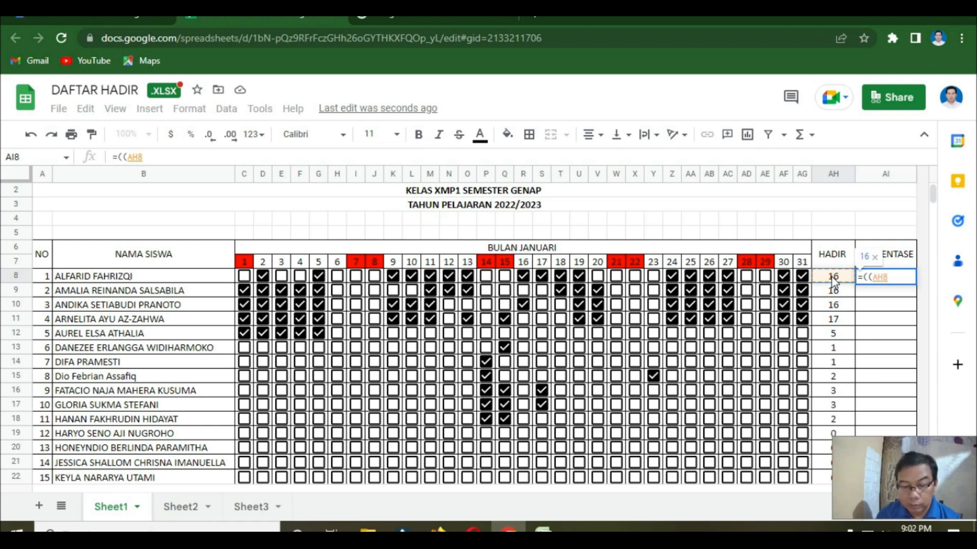
pyautogui.write('/3')
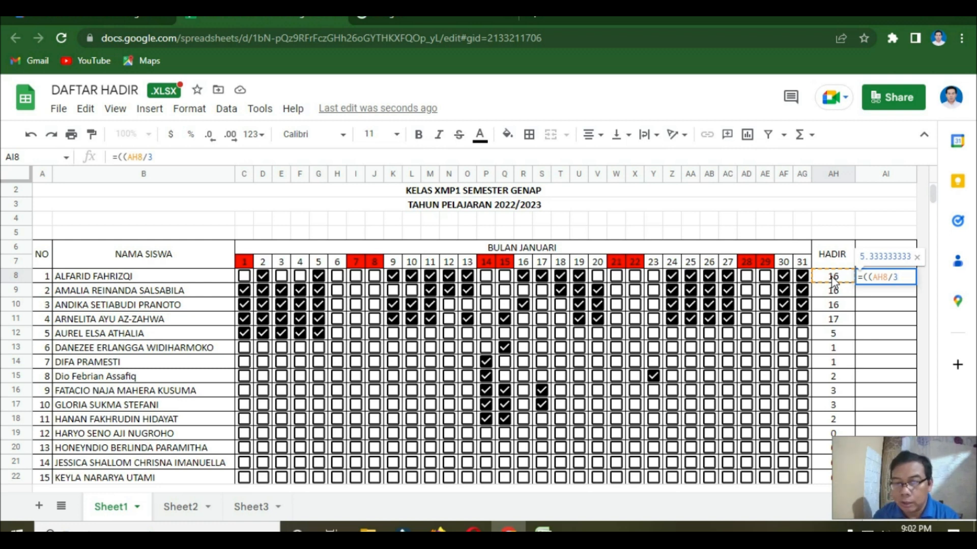
pyautogui.press('BackSpace')
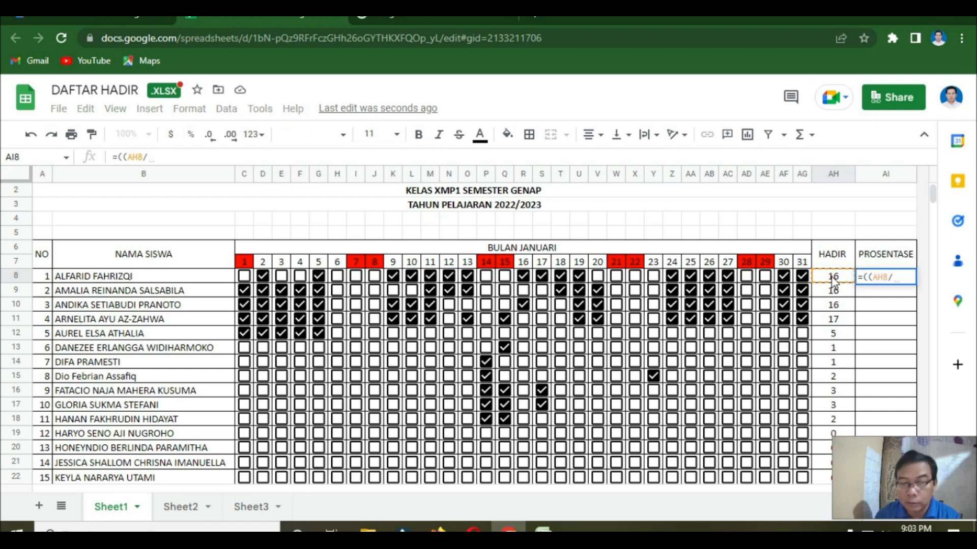
pyautogui.write('22')
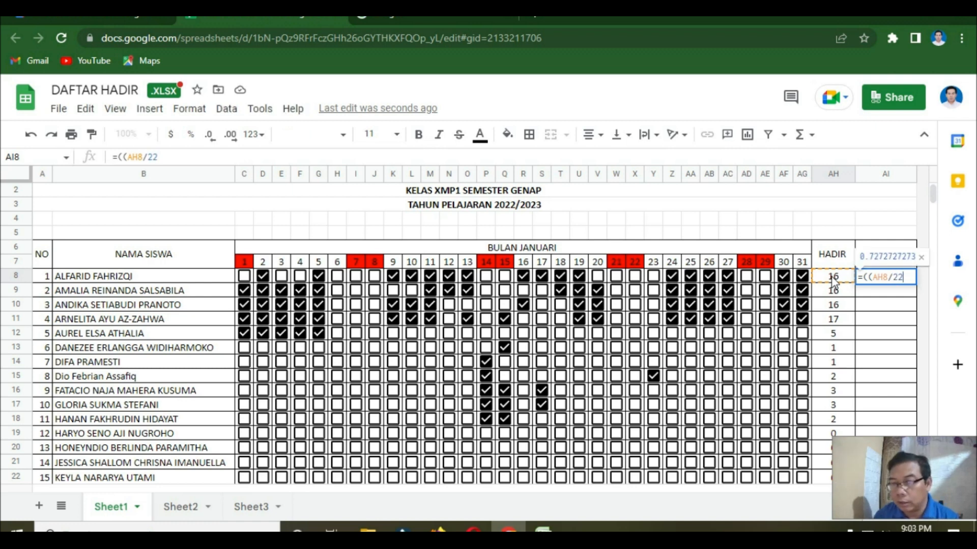
pyautogui.write(')')
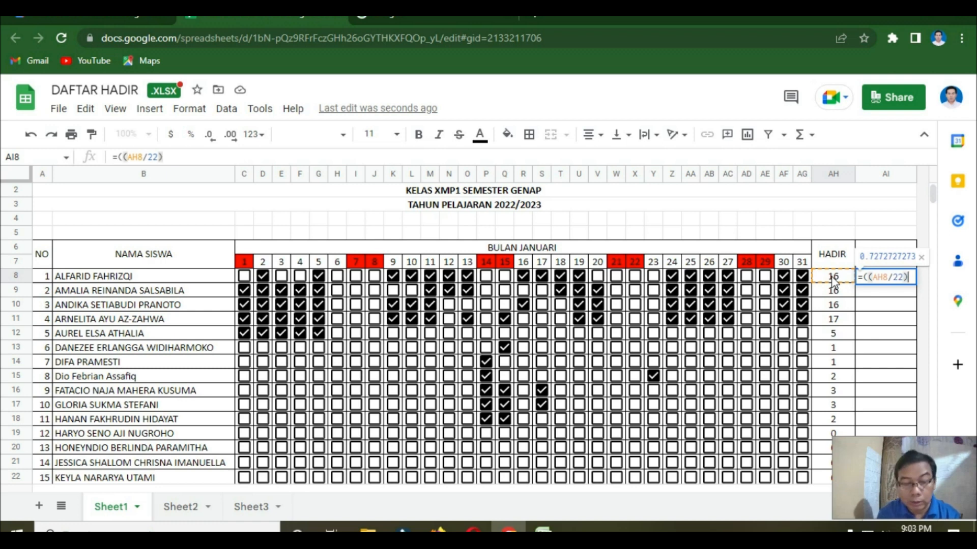
pyautogui.write('*10')
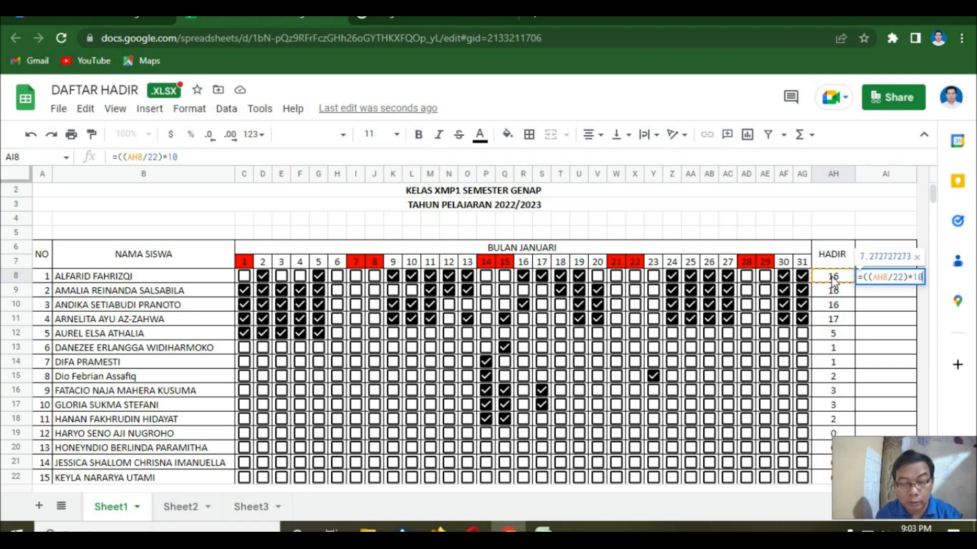
pyautogui.write('05')
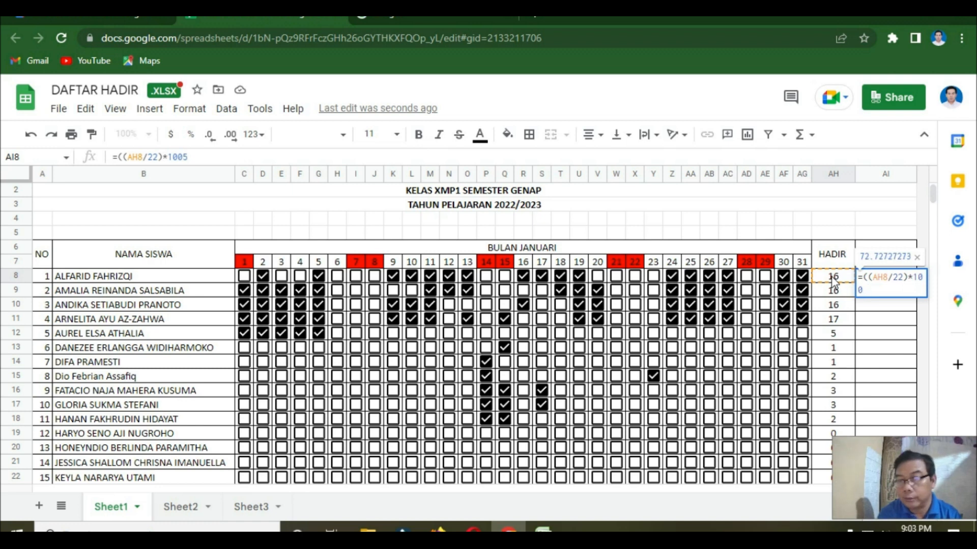
pyautogui.write('%)')
pyautogui.press('Return')
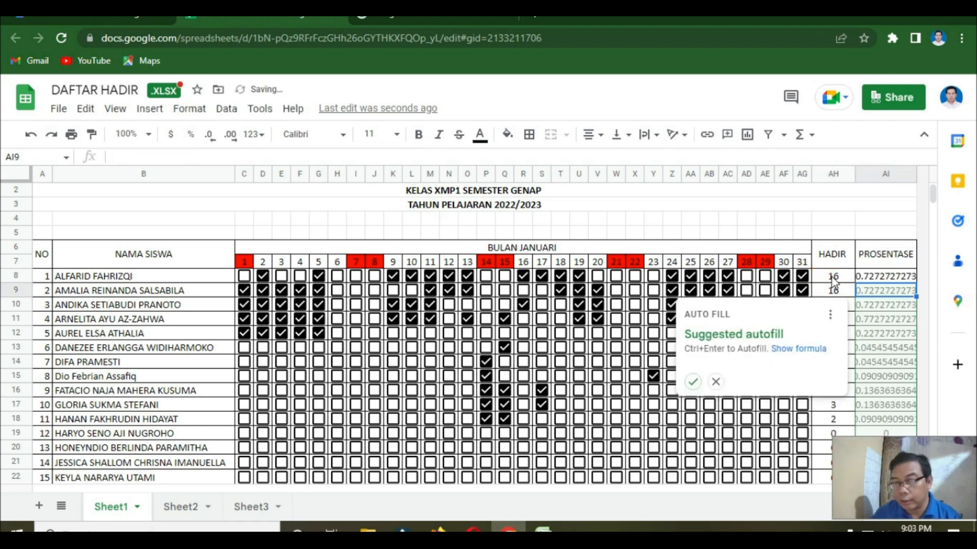
pyautogui.press('Up')
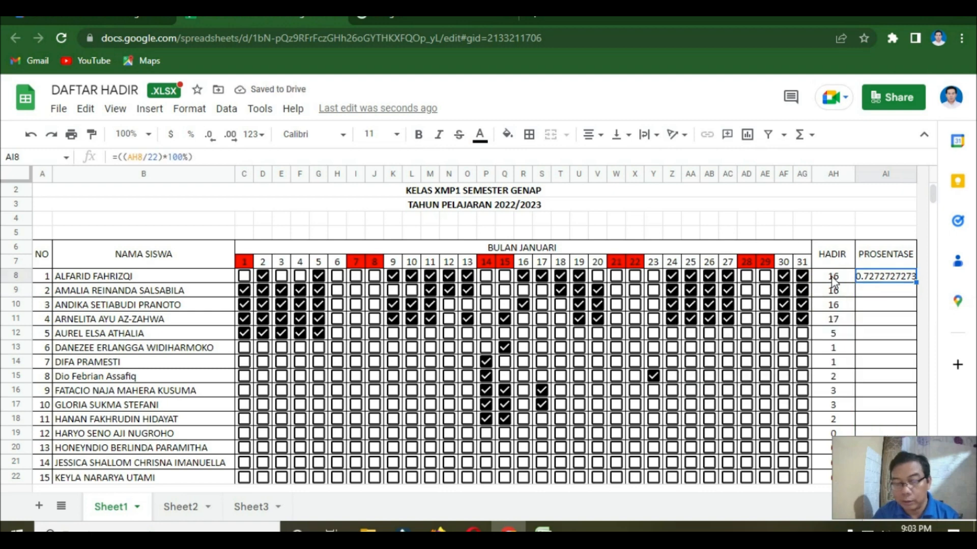
pyautogui.hotkey('shift', 'Down')
pyautogui.hotkey('shift', 'Down')
pyautogui.hotkey('shift', 'Down')
pyautogui.hotkey('shift', 'Down')
pyautogui.hotkey('shift', 'Down')
pyautogui.hotkey('shift', 'Down')
pyautogui.hotkey('shift', 'Down')
pyautogui.hotkey('shift', 'Down')
pyautogui.hotkey('shift', 'Down')
pyautogui.hotkey('shift', 'Down')
pyautogui.hotkey('shift', 'Down')
pyautogui.hotkey('shift', 'Down')
pyautogui.hotkey('shift', 'Down')
pyautogui.hotkey('shift', 'Down')
pyautogui.hotkey('shift', 'Down')
pyautogui.hotkey('shift', 'Down')
pyautogui.hotkey('shift', 'Down')
pyautogui.hotkey('shift', 'Down')
pyautogui.hotkey('shift', 'Down')
pyautogui.hotkey('shift', 'Down')
pyautogui.hotkey('shift', 'Down')
pyautogui.hotkey('shift', 'Down')
pyautogui.hotkey('shift', 'Down')
pyautogui.hotkey('shift', 'Down')
pyautogui.hotkey('shift', 'Down')
pyautogui.hotkey('shift', 'Down')
pyautogui.hotkey('shift', 'Down')
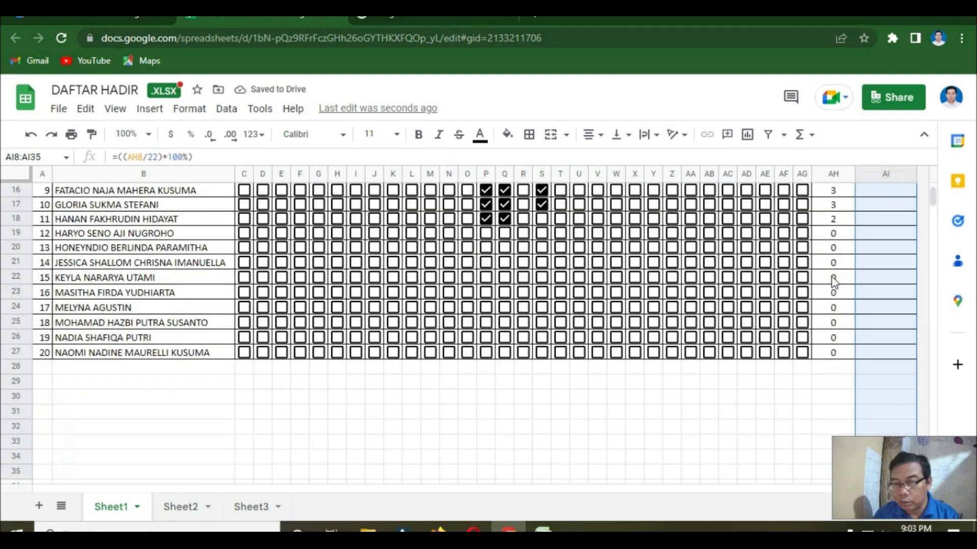
pyautogui.press('Up')
pyautogui.press('Up')
pyautogui.press('Up')
pyautogui.press('Up')
pyautogui.press('Up')
pyautogui.press('Up')
pyautogui.press('Down')
pyautogui.press('Down')
pyautogui.press('Down')
pyautogui.press('Down')
pyautogui.press('Down')
pyautogui.press('Down')
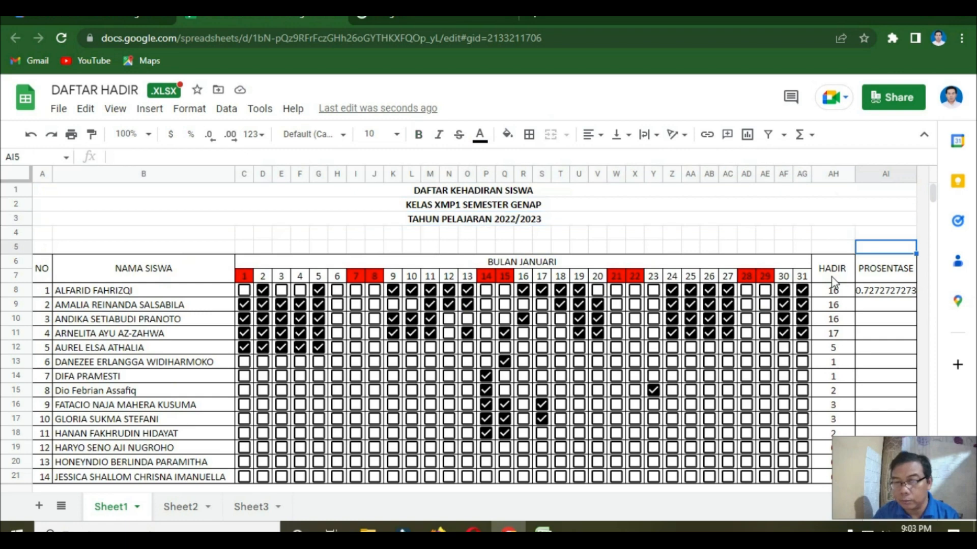
pyautogui.press('Down')
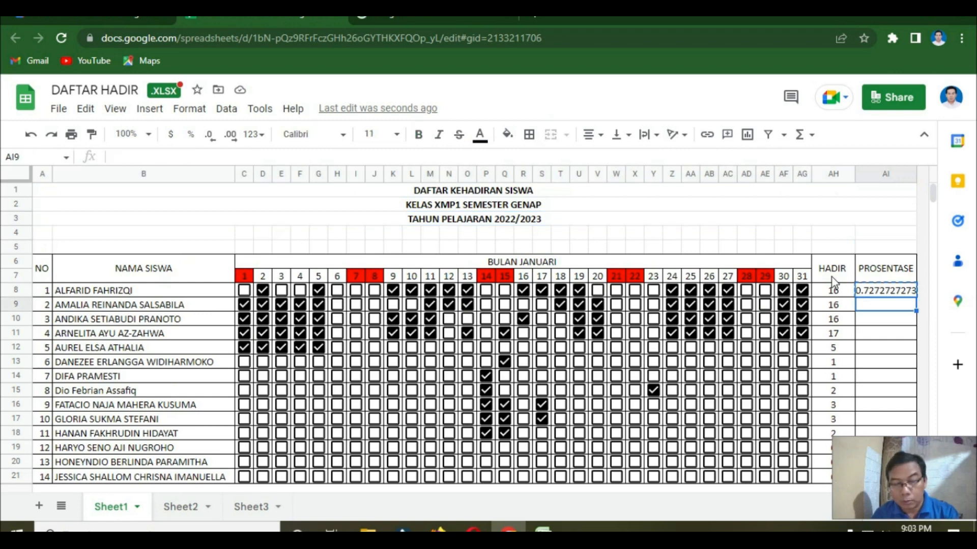
pyautogui.hotkey('shift', 'Down')
pyautogui.hotkey('shift', 'Down')
pyautogui.hotkey('shift', 'Down')
pyautogui.hotkey('shift', 'Down')
pyautogui.hotkey('shift', 'Down')
pyautogui.hotkey('shift', 'Down')
pyautogui.hotkey('shift', 'Down')
pyautogui.hotkey('shift', 'Down')
pyautogui.hotkey('shift', 'Down')
pyautogui.hotkey('shift', 'Down')
pyautogui.hotkey('shift', 'Down')
pyautogui.hotkey('shift', 'Down')
pyautogui.hotkey('shift', 'Down')
pyautogui.hotkey('shift', 'Down')
pyautogui.hotkey('shift', 'Down')
pyautogui.hotkey('shift', 'Down')
pyautogui.hotkey('shift', 'Down')
pyautogui.hotkey('shift', 'Down')
pyautogui.scroll(-2, 833, 283)
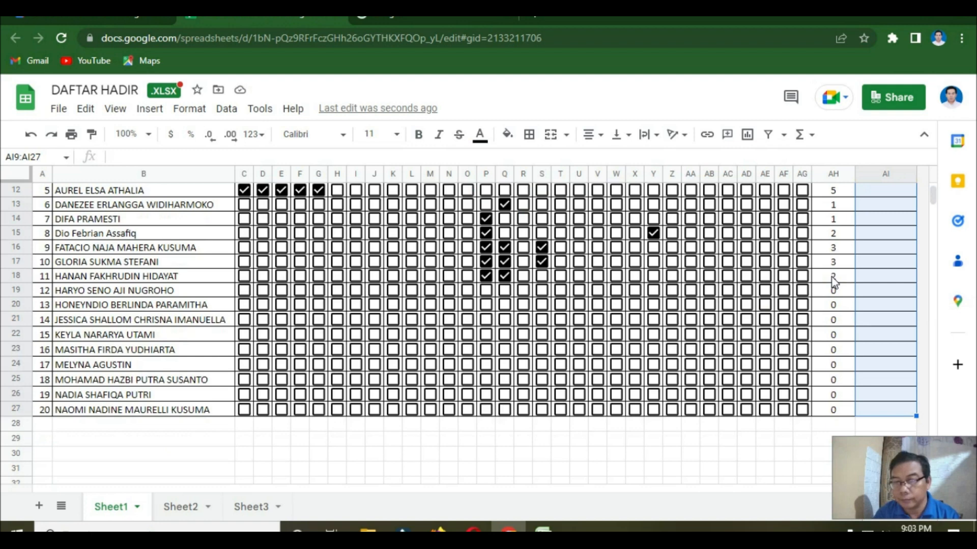
pyautogui.click(894, 318)
pyautogui.scroll(5, 894, 316)
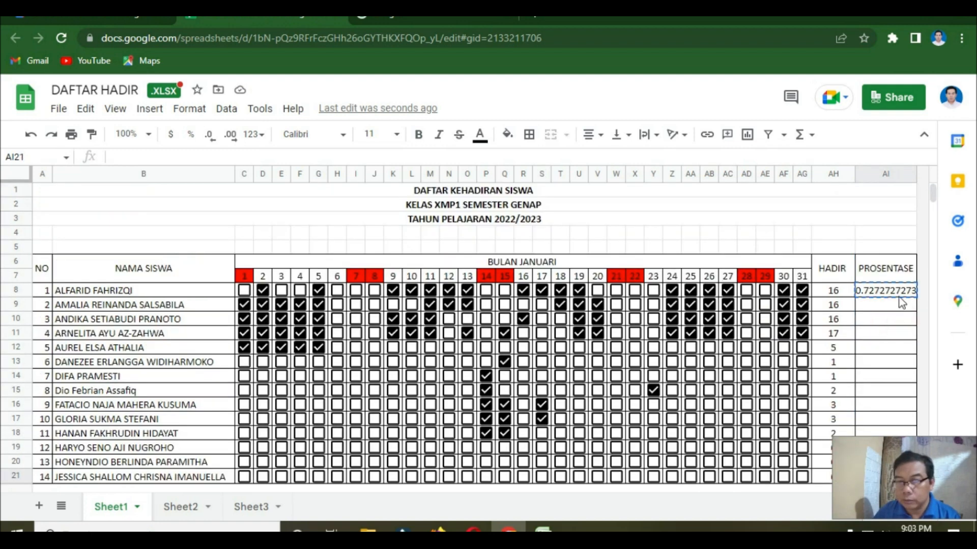
# Step: Remove the percent sign from the AI8 formula so it reads =((AH8/22)*100)
pyautogui.click(891, 293)
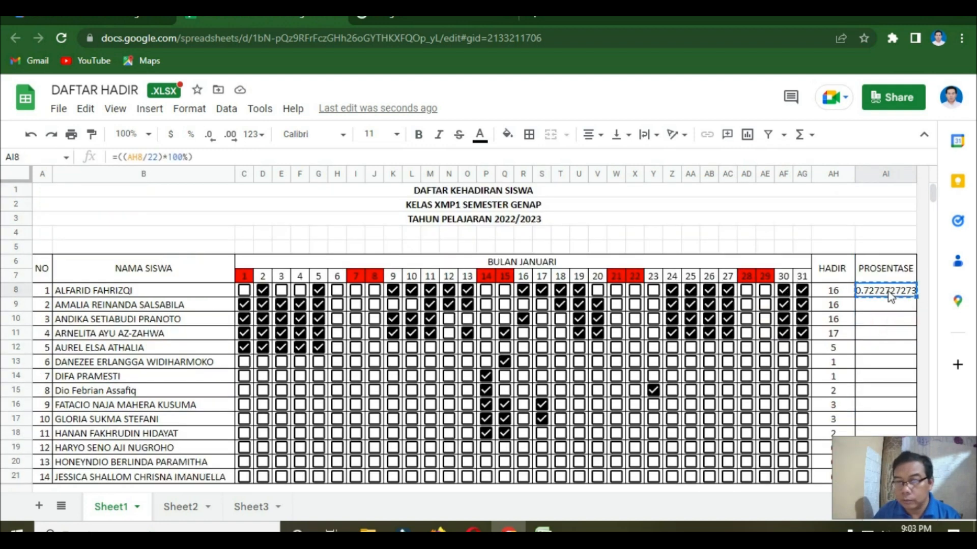
pyautogui.click(184, 156)
pyautogui.press('Delete')
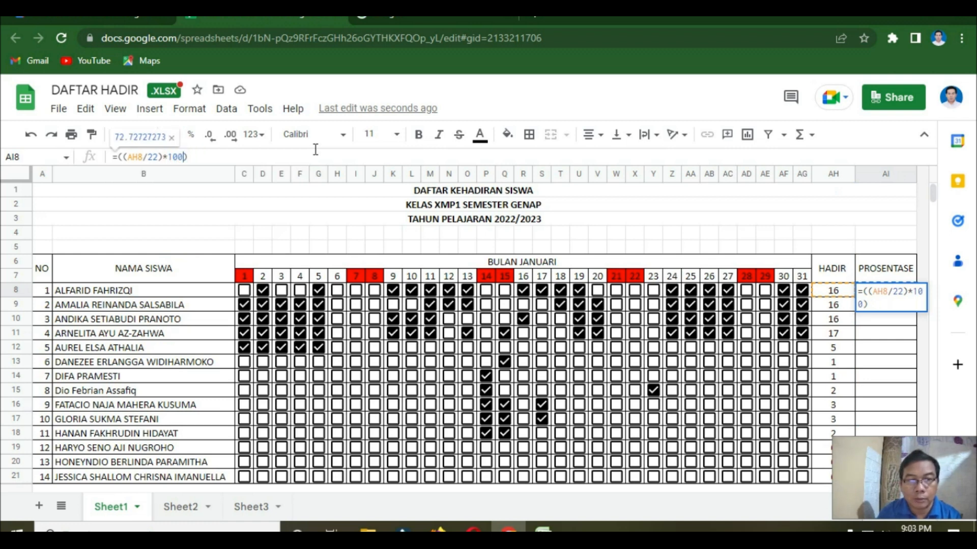
pyautogui.press('Return')
# Step: Copy the attendance percentage formula from AI8 into the other students' PROSENTASE cells, AI9:AI27
pyautogui.press('Up')
pyautogui.hotkey('ctrl', 'c')
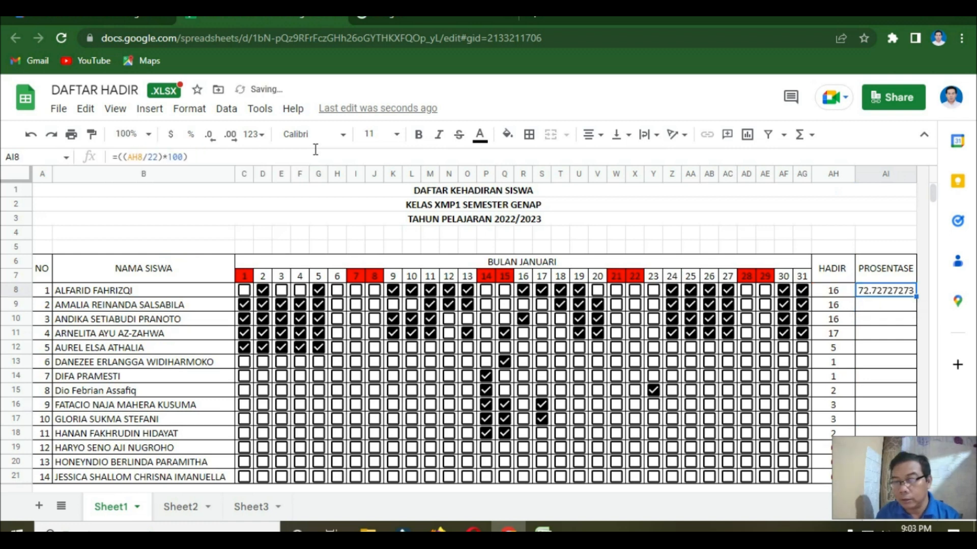
pyautogui.press('Down')
pyautogui.hotkey('shift', 'Down')
pyautogui.hotkey('shift', 'Down')
pyautogui.hotkey('shift', 'Down')
pyautogui.hotkey('shift', 'Down')
pyautogui.hotkey('shift', 'Down')
pyautogui.hotkey('shift', 'Down')
pyautogui.hotkey('shift', 'Down')
pyautogui.hotkey('shift', 'Down')
pyautogui.hotkey('shift', 'Down')
pyautogui.hotkey('shift', 'Down')
pyautogui.hotkey('shift', 'Down')
pyautogui.hotkey('shift', 'Down')
pyautogui.hotkey('shift', 'Down')
pyautogui.hotkey('shift', 'Down')
pyautogui.hotkey('shift', 'Down')
pyautogui.hotkey('shift', 'Down')
pyautogui.hotkey('shift', 'Down')
pyautogui.hotkey('shift', 'Down')
pyautogui.hotkey('shift', 'Down')
pyautogui.hotkey('shift', 'Down')
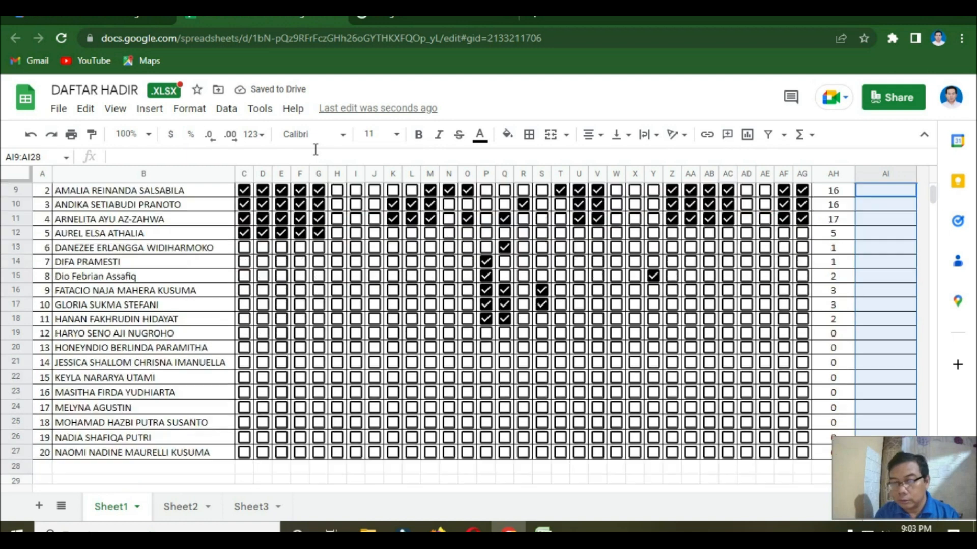
pyautogui.hotkey('shift', 'Up')
pyautogui.hotkey('shift', 'Up')
pyautogui.hotkey('shift', 'Up')
pyautogui.hotkey('shift', 'Up')
pyautogui.hotkey('shift', 'Up')
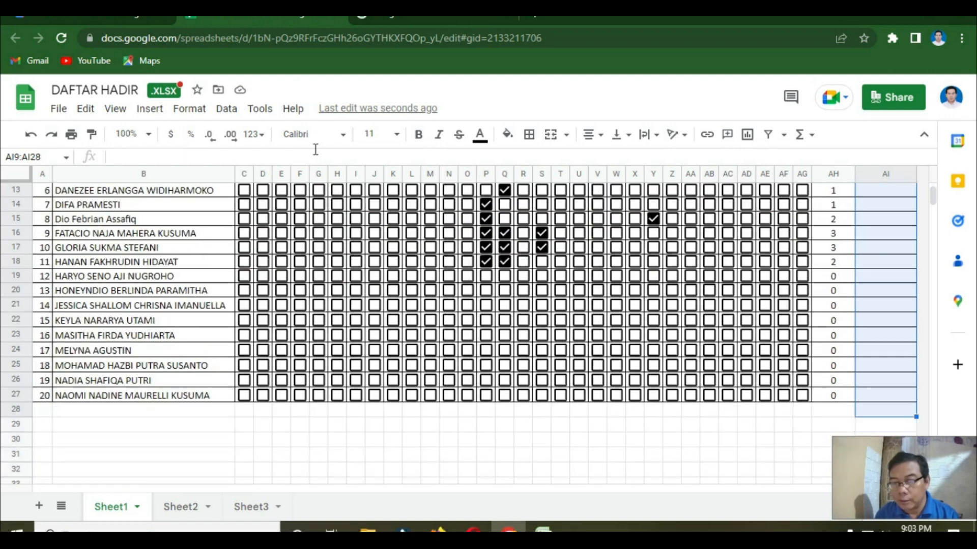
pyautogui.hotkey('ctrl', 'v')
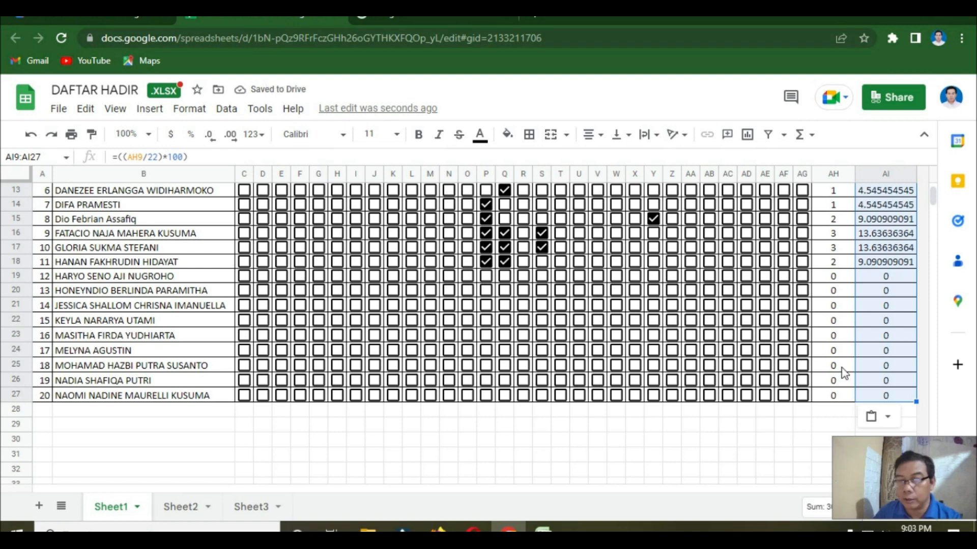
# Step: Try formatting the PROSENTASE values in AI8:AI27 as percentages with fewer decimal places
pyautogui.scroll(3, 878, 402)
pyautogui.moveTo(868, 262); pyautogui.dragTo(878, 347)
pyautogui.scroll(5, 875, 344)
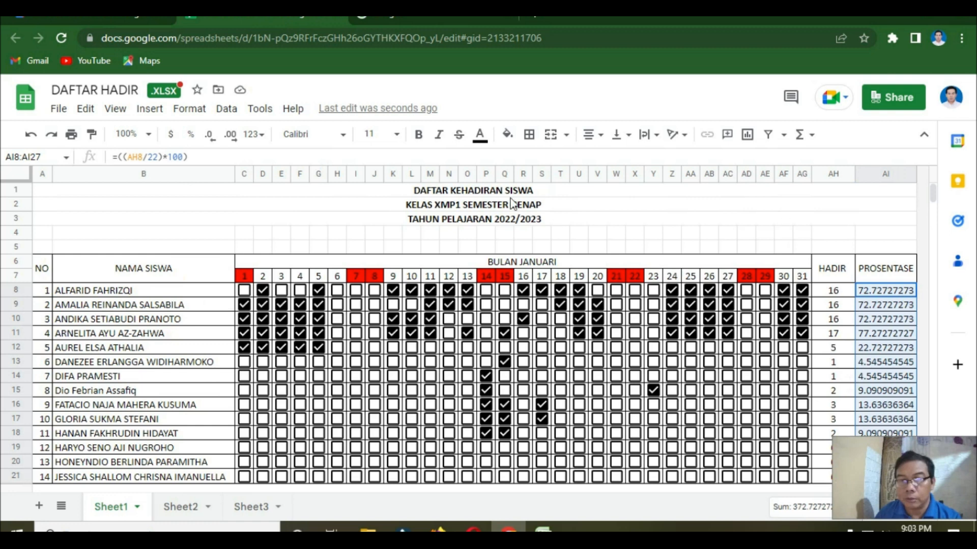
pyautogui.click(191, 136)
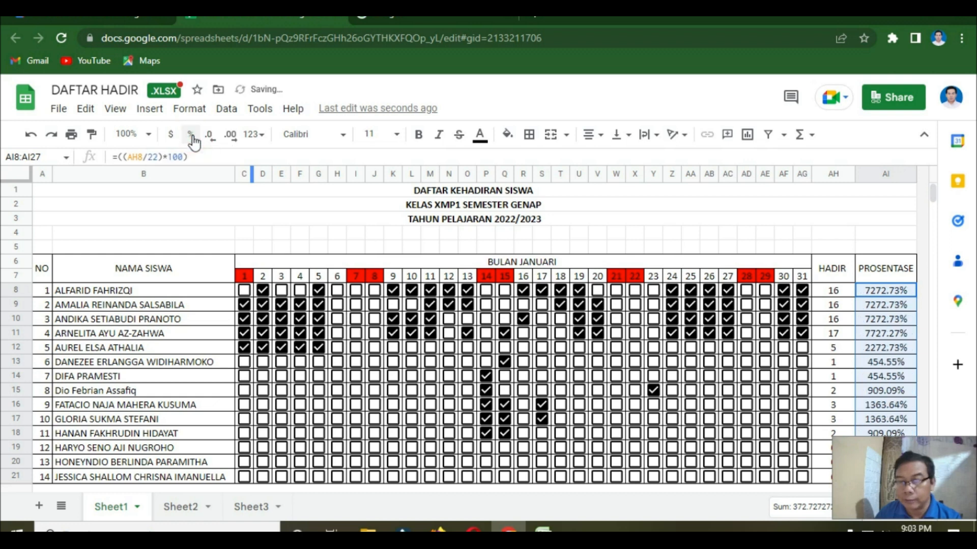
pyautogui.click(210, 142)
pyautogui.click(211, 143)
pyautogui.click(211, 138)
pyautogui.click(210, 138)
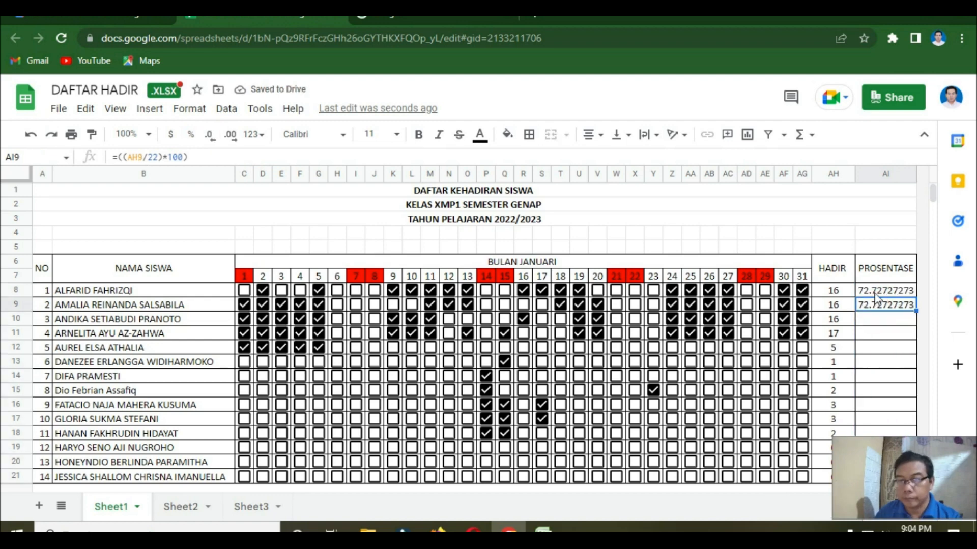
# Step: Copy the formula in PROSENTASE cell AI8 down to the remaining students' cells, AI9:AI27
pyautogui.click(874, 293)
pyautogui.hotkey('ctrl', 'c')
pyautogui.press('Down')
pyautogui.hotkey('shift', 'Down')
pyautogui.hotkey('shift', 'Down')
pyautogui.hotkey('shift', 'Down')
pyautogui.hotkey('shift', 'Down')
pyautogui.hotkey('shift', 'Down')
pyautogui.hotkey('shift', 'Down')
pyautogui.hotkey('shift', 'Down')
pyautogui.hotkey('shift', 'Down')
pyautogui.hotkey('shift', 'Down')
pyautogui.hotkey('shift', 'Down')
pyautogui.hotkey('shift', 'Down')
pyautogui.hotkey('shift', 'Down')
pyautogui.hotkey('shift', 'Down')
pyautogui.hotkey('shift', 'Down')
pyautogui.hotkey('shift', 'Down')
pyautogui.hotkey('shift', 'Down')
pyautogui.hotkey('shift', 'Down')
pyautogui.hotkey('shift', 'Down')
pyautogui.hotkey('shift', 'Down')
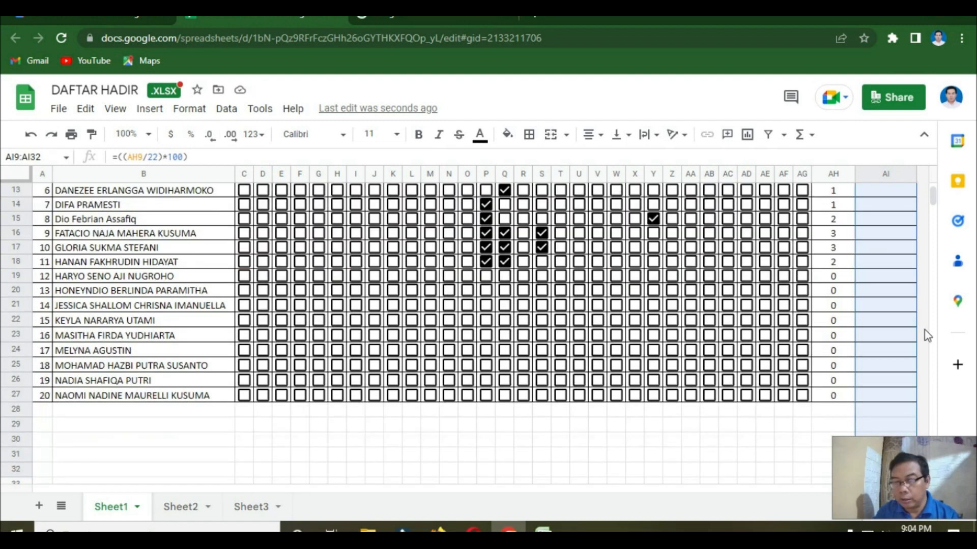
pyautogui.hotkey('shift', 'Up')
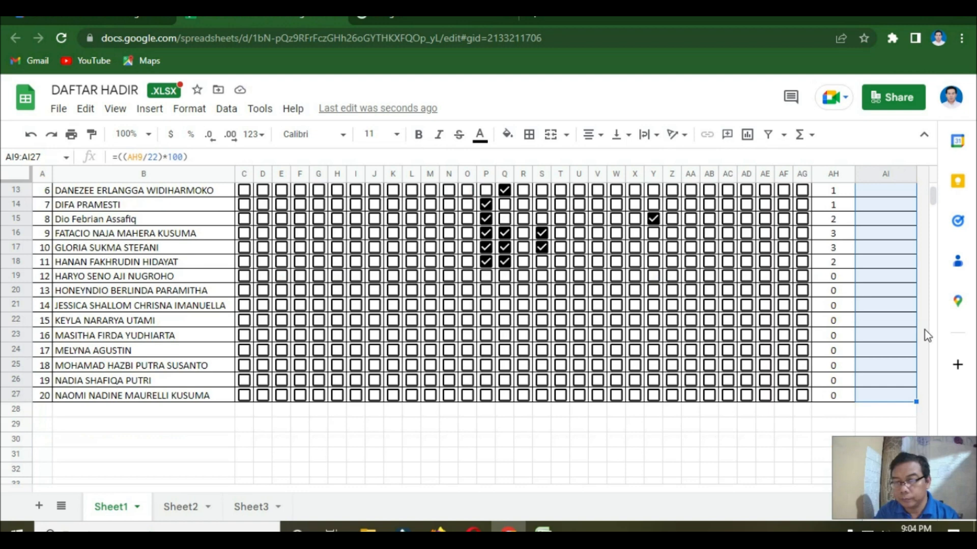
pyautogui.hotkey('ctrl', 'v')
pyautogui.scroll(3, 883, 338)
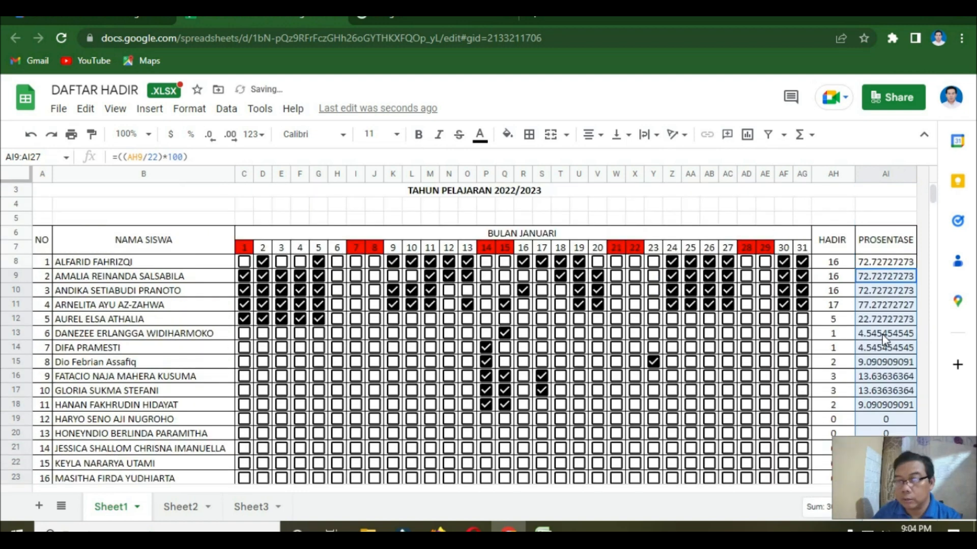
# Step: Format the PROSENTASE values in AI8:AI27 as whole numbers without decimal places
pyautogui.click(878, 265)
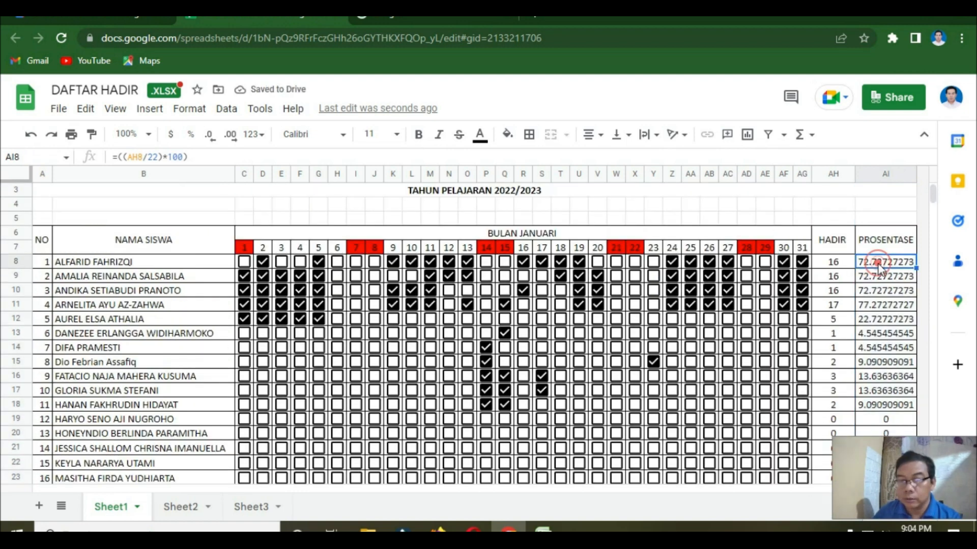
pyautogui.hotkey('shift', 'Down')
pyautogui.hotkey('shift', 'Down')
pyautogui.hotkey('shift', 'Down')
pyautogui.hotkey('shift', 'Down')
pyautogui.hotkey('shift', 'Down')
pyautogui.hotkey('shift', 'Down')
pyautogui.hotkey('shift', 'Down')
pyautogui.hotkey('shift', 'Down')
pyautogui.hotkey('shift', 'Down')
pyautogui.hotkey('shift', 'Down')
pyautogui.hotkey('shift', 'Down')
pyautogui.hotkey('shift', 'Down')
pyautogui.hotkey('shift', 'Down')
pyautogui.hotkey('shift', 'Down')
pyautogui.hotkey('shift', 'Down')
pyautogui.hotkey('shift', 'Down')
pyautogui.hotkey('shift', 'Down')
pyautogui.hotkey('shift', 'Down')
pyautogui.hotkey('shift', 'Down')
pyautogui.hotkey('shift', 'Down')
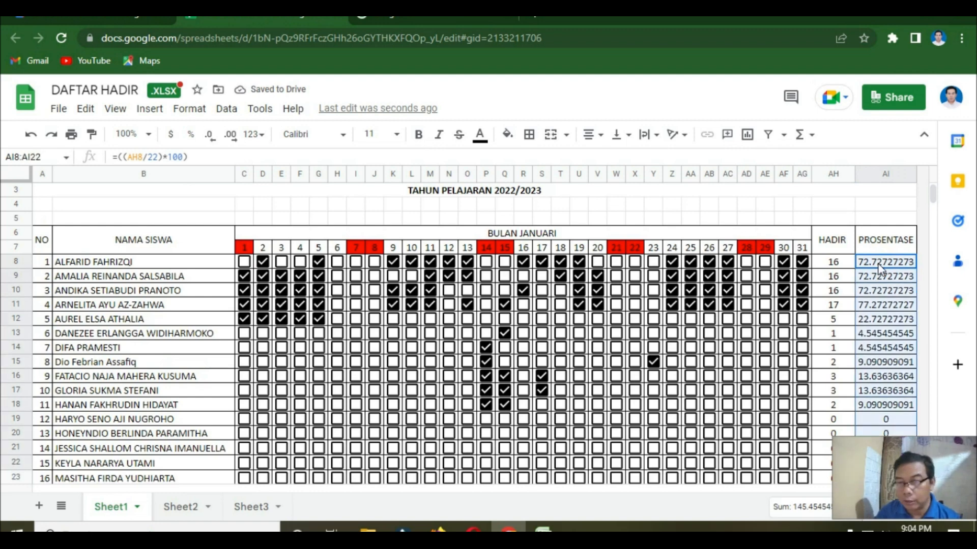
pyautogui.hotkey('shift', 'Up')
pyautogui.hotkey('shift', 'Up')
pyautogui.hotkey('shift', 'Up')
pyautogui.hotkey('shift', 'Up')
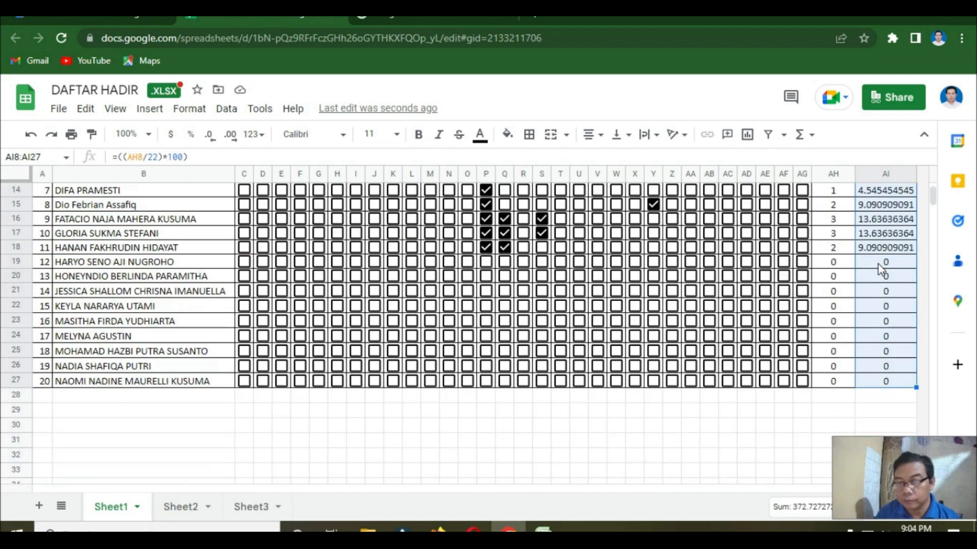
pyautogui.scroll(5, 633, 215)
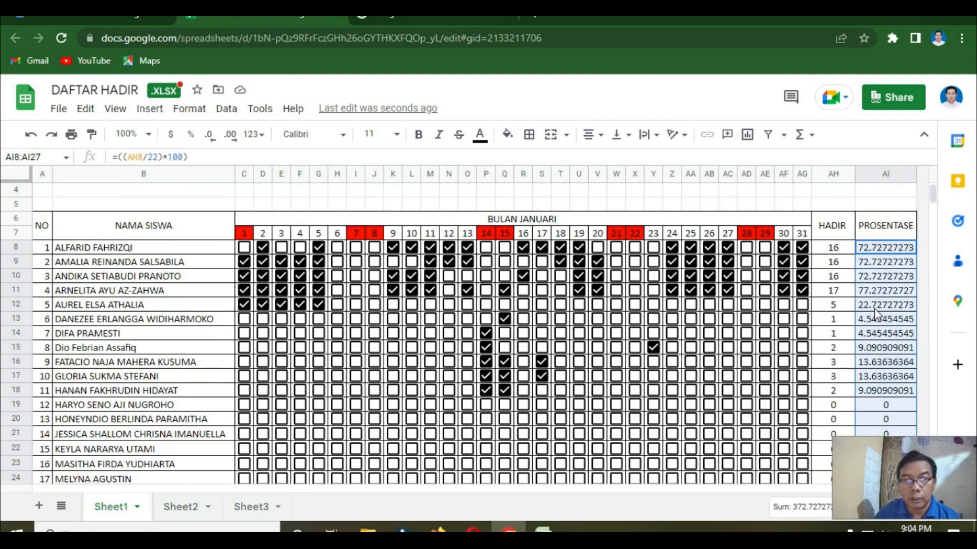
pyautogui.click(266, 138)
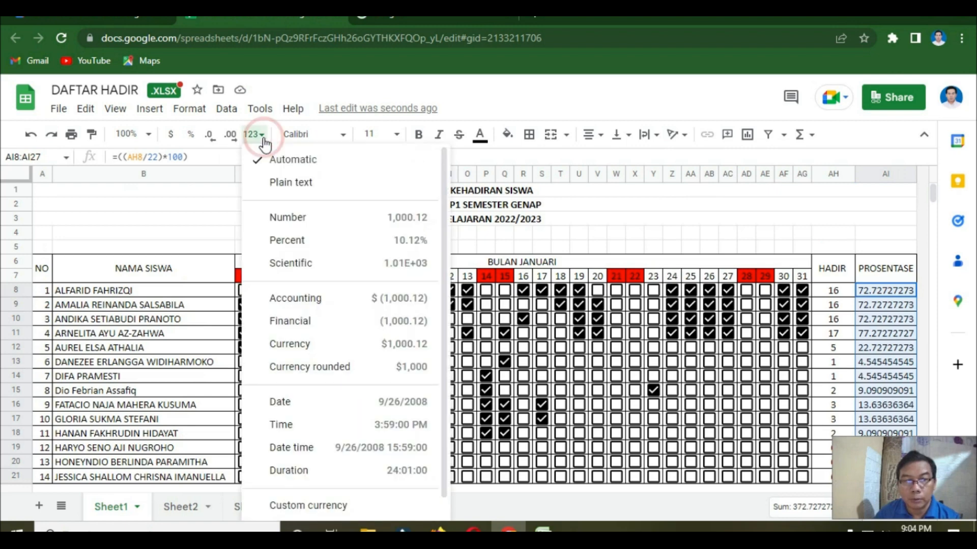
pyautogui.rightClick(894, 341)
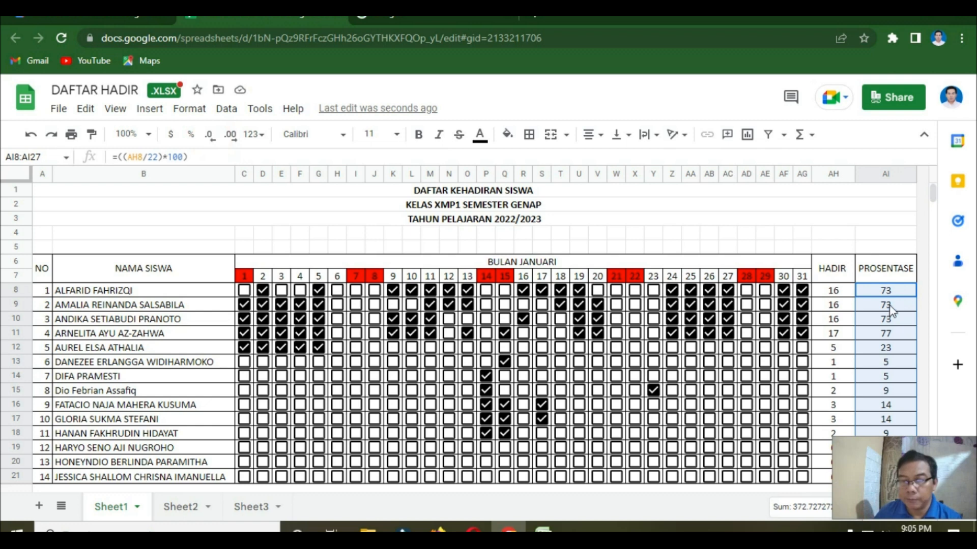
pyautogui.click(897, 334)
pyautogui.click(898, 350)
pyautogui.click(898, 366)
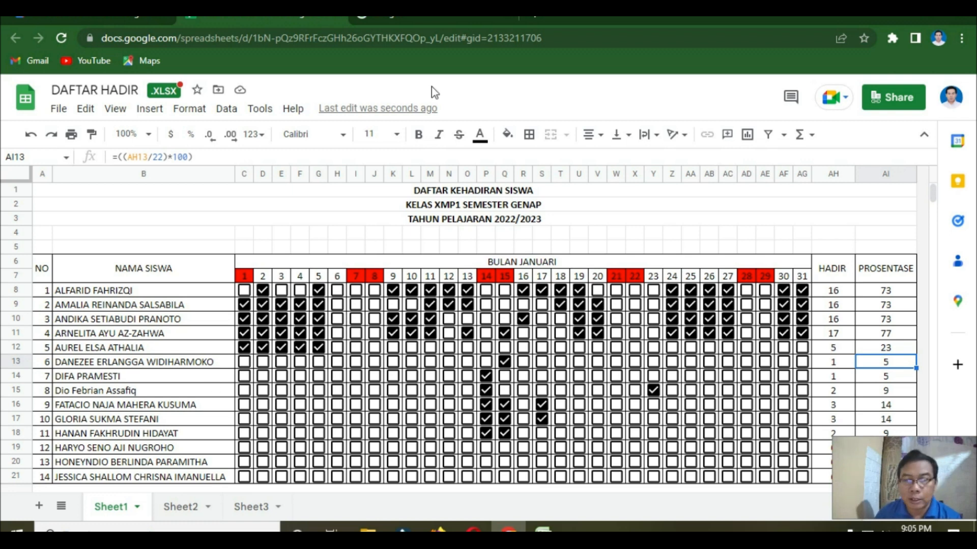
# Step: Fill the NO and NAMA SISWA header cells, A6:B7, with a light cyan color
pyautogui.click(37, 276)
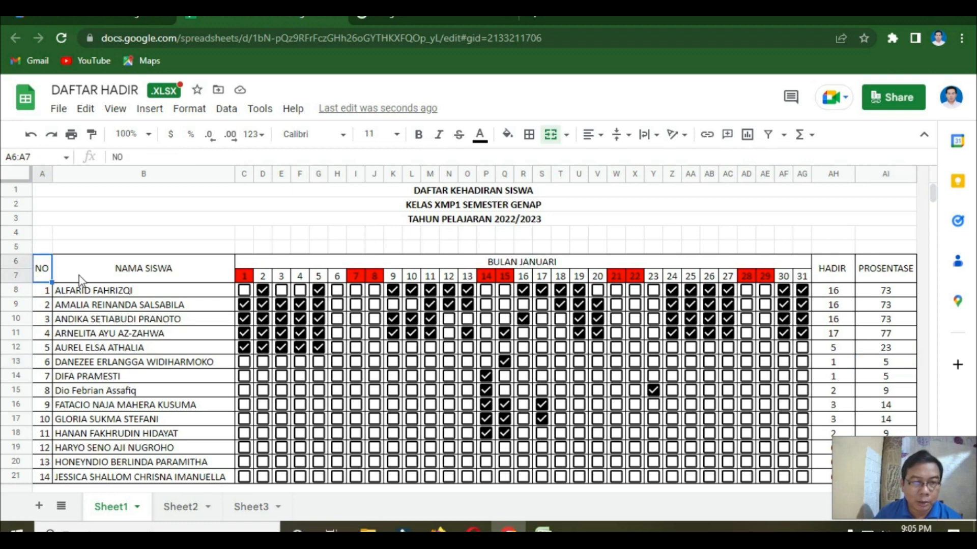
pyautogui.click(79, 276)
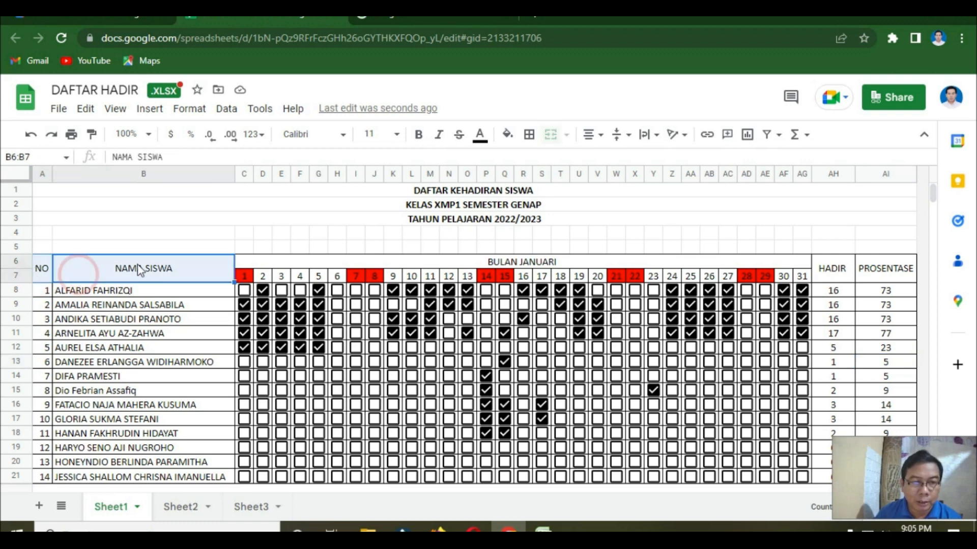
pyautogui.click(506, 135)
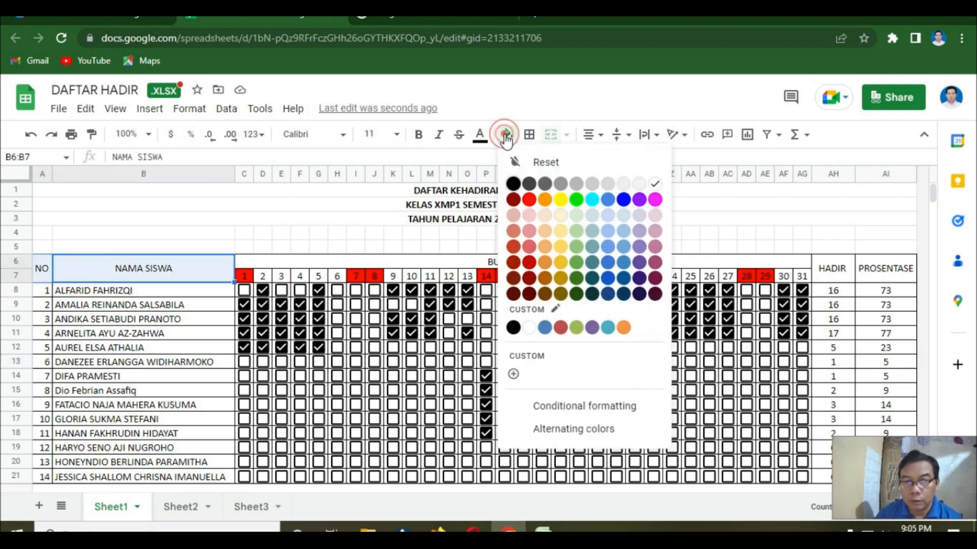
pyautogui.click(590, 219)
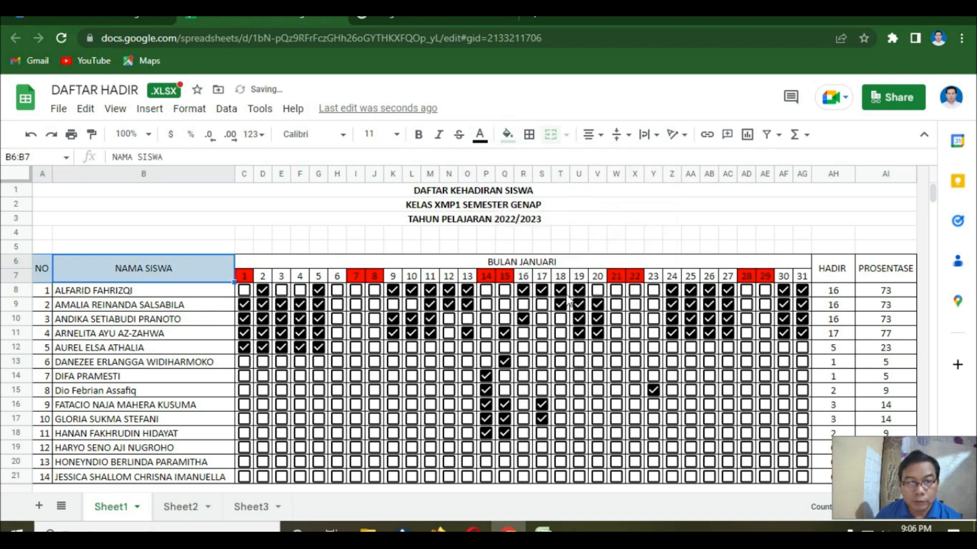
# Step: Fill the HADIR and PROSENTASE header cells, AH6:AI7, with light green and make their text bold
pyautogui.click(830, 277)
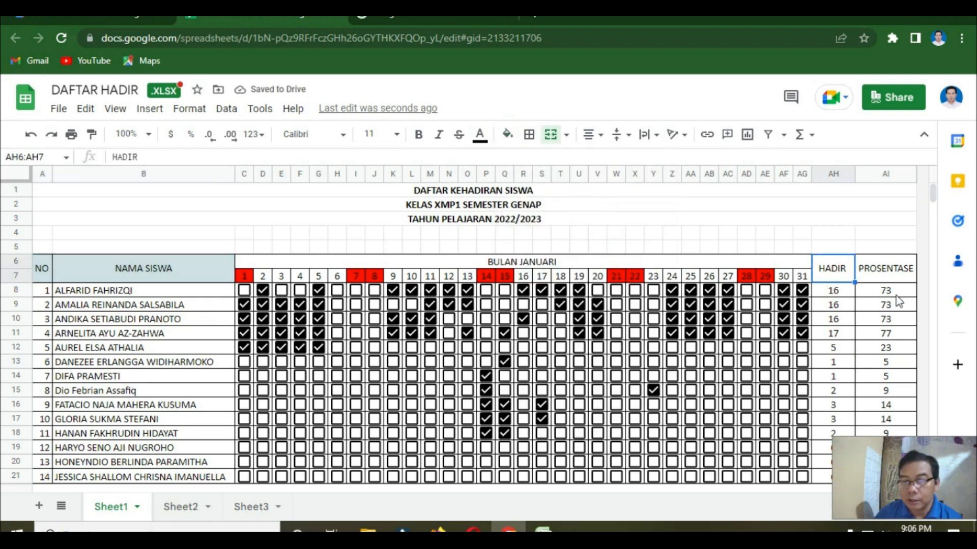
pyautogui.keyDown('shift'); pyautogui.click(885, 268); pyautogui.keyUp('shift')
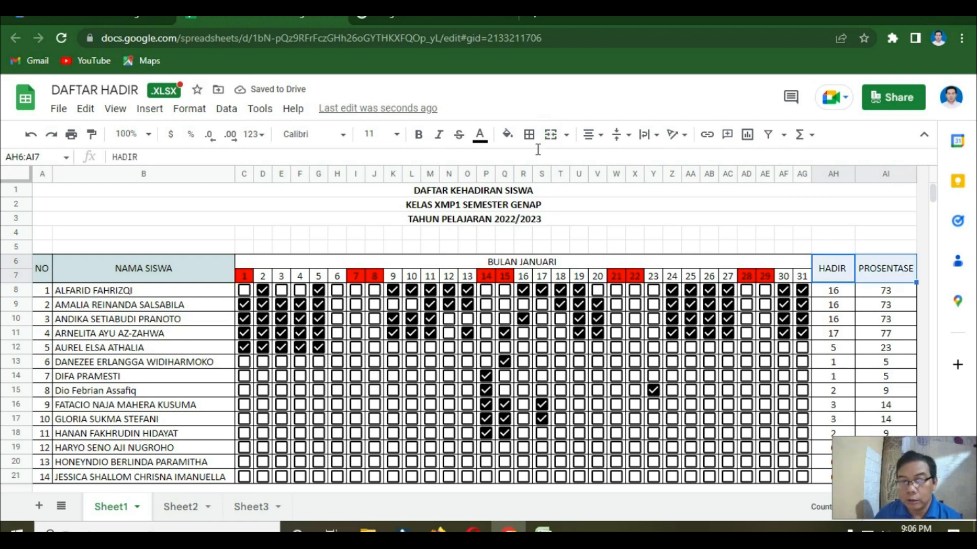
pyautogui.click(507, 135)
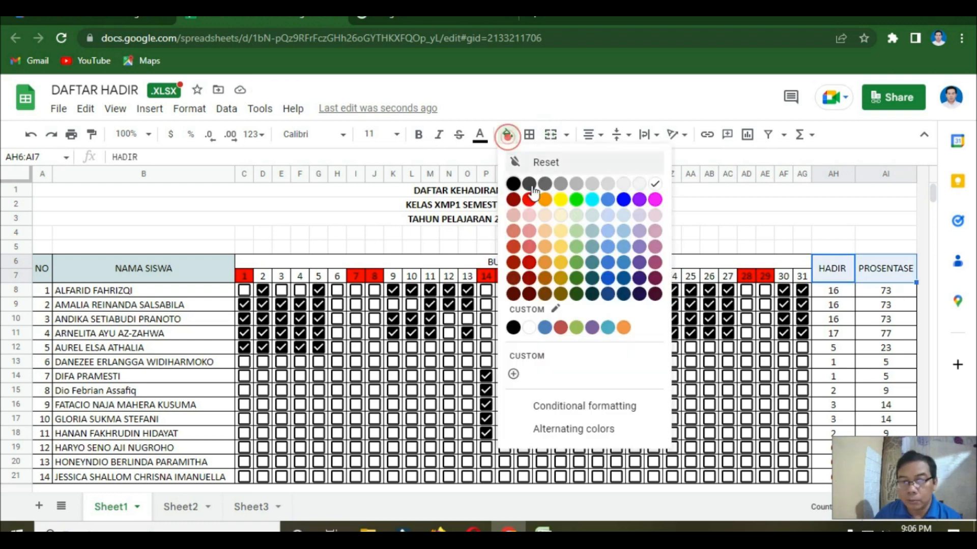
pyautogui.click(575, 223)
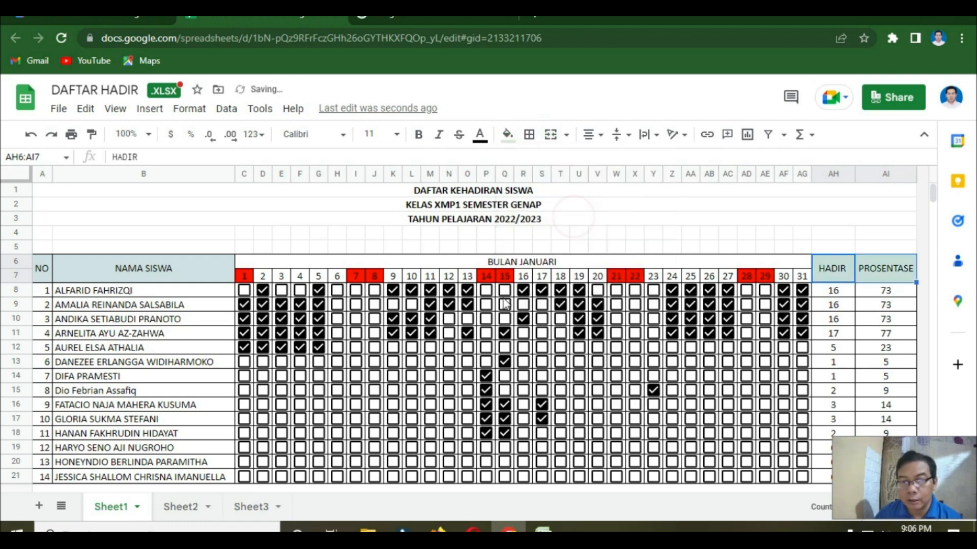
pyautogui.click(419, 135)
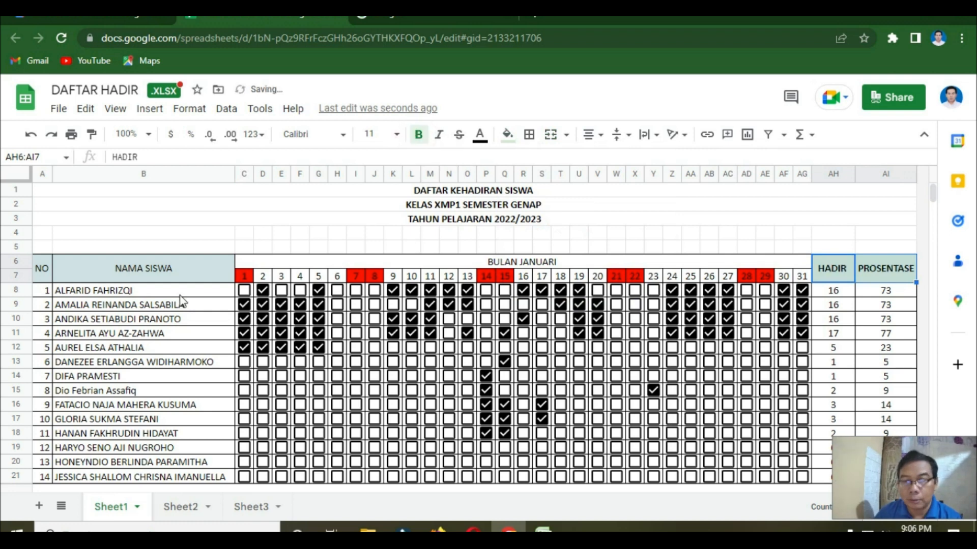
# Step: Make the NO and NAMA SISWA header text in A6:B7 bold
pyautogui.click(178, 275)
pyautogui.hotkey('shift', 'Left')
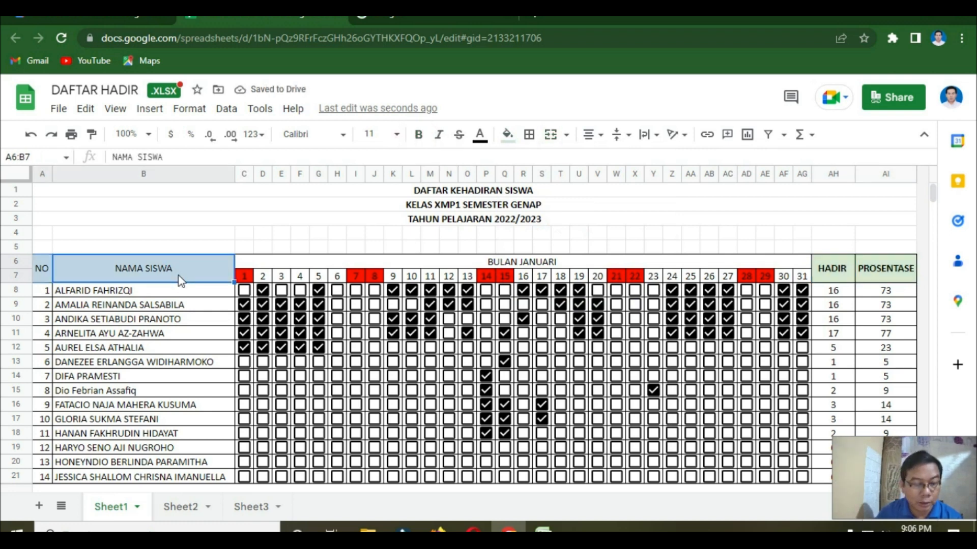
pyautogui.click(417, 136)
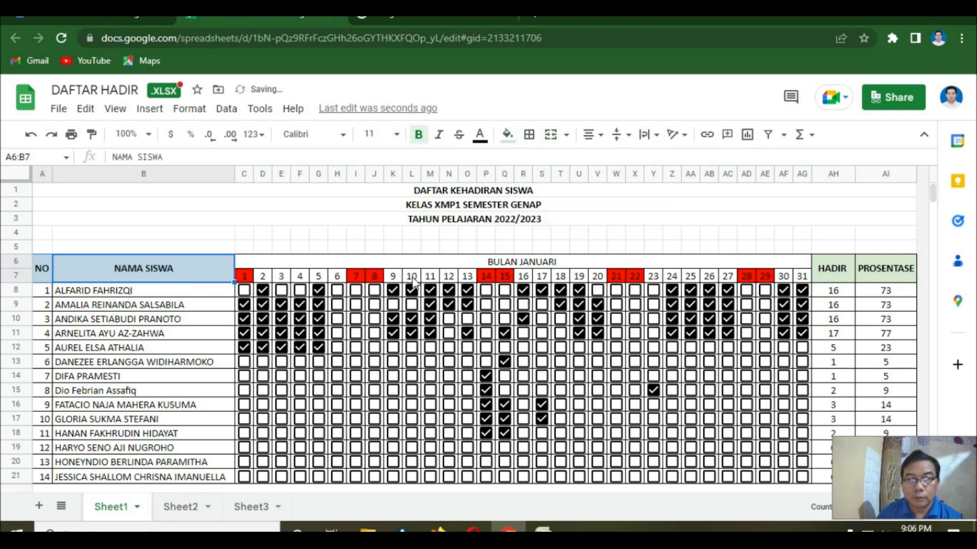
pyautogui.click(356, 232)
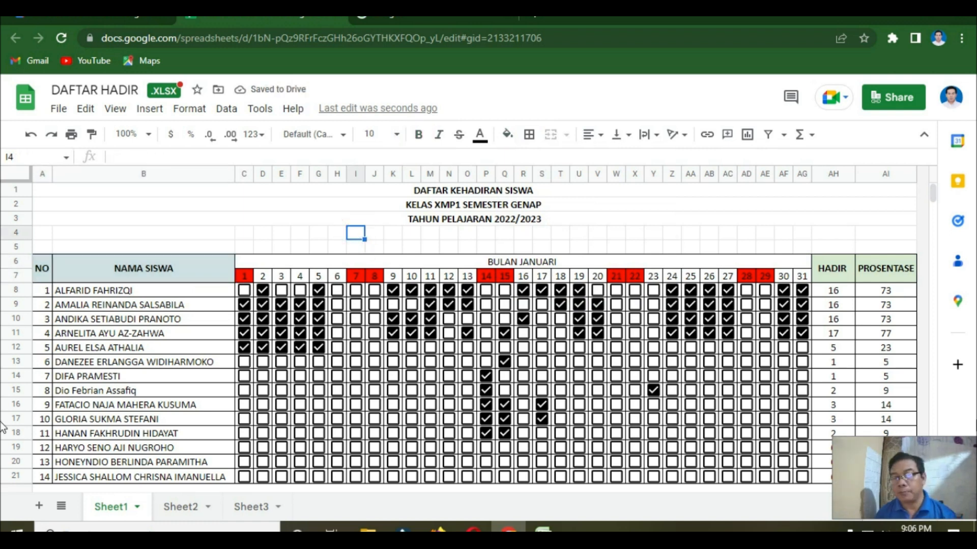